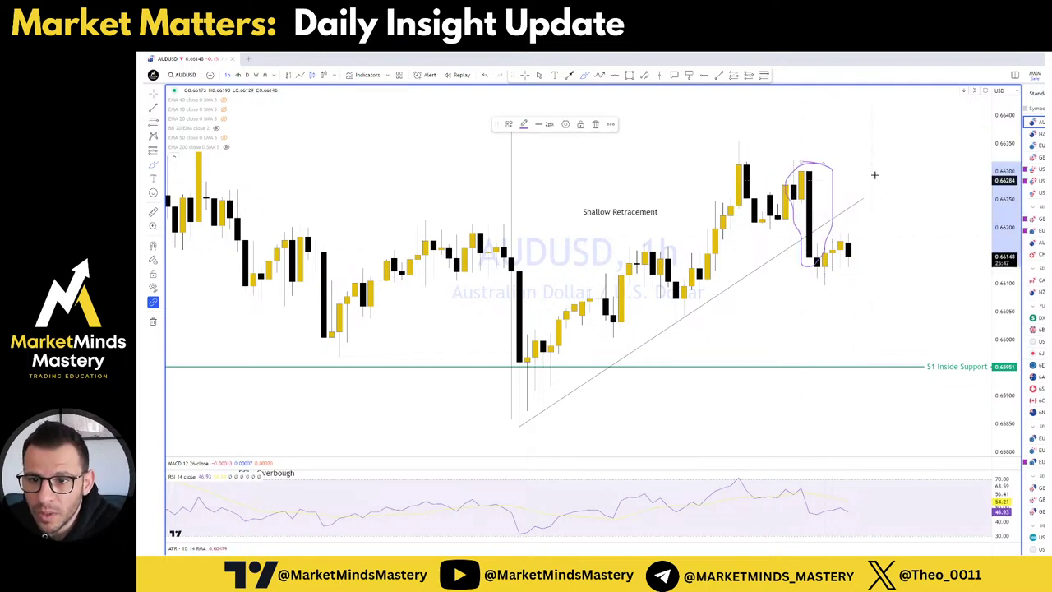
# Brush a down arrow onto the AUDUSD trendline's end, two lines extending from the circled bearish candle's zone, and small arrows above it.
pyautogui.moveTo(888, 163)
pyautogui.mouseDown()
pyautogui.moveTo(864, 198)
pyautogui.moveTo(878, 189)
pyautogui.mouseUp()
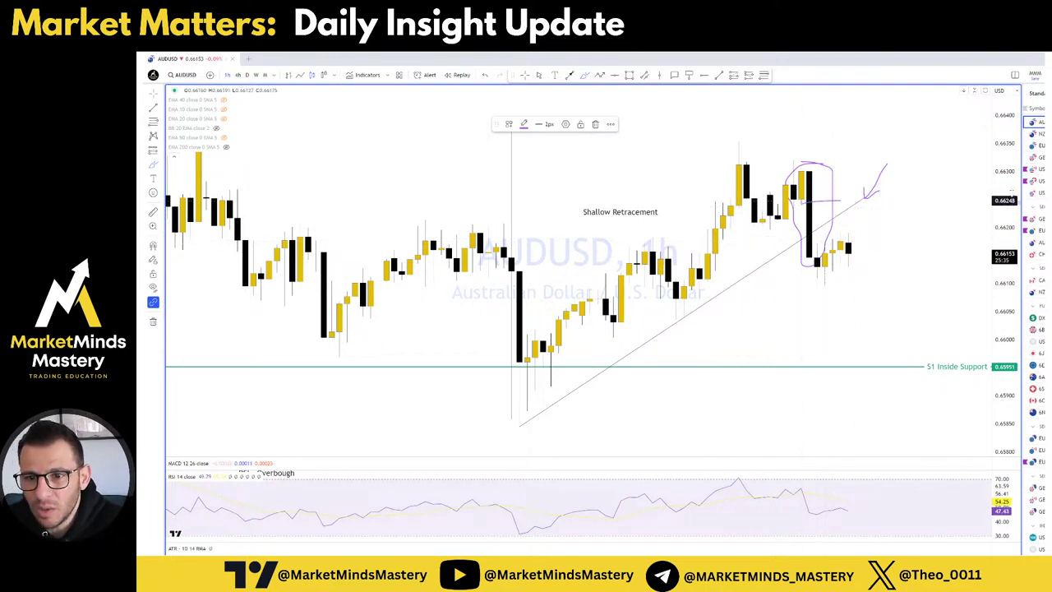
pyautogui.click(799, 199)
pyautogui.click(793, 164)
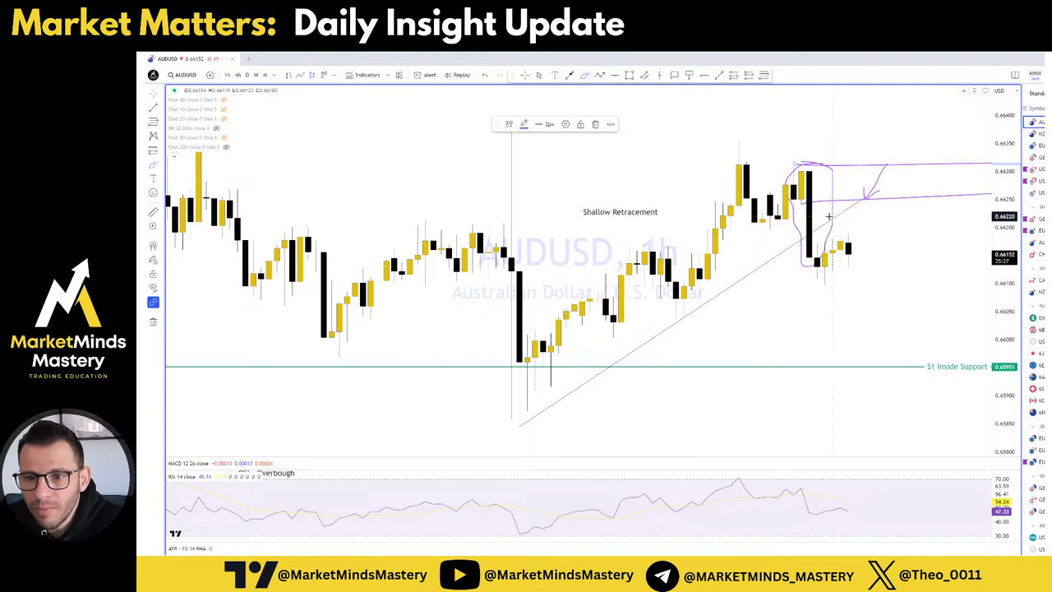
pyautogui.moveTo(841, 138)
pyautogui.mouseDown()
pyautogui.moveTo(819, 166)
pyautogui.moveTo(833, 160)
pyautogui.mouseUp()
pyautogui.moveTo(872, 127)
pyautogui.mouseDown()
pyautogui.moveTo(850, 161)
pyautogui.moveTo(901, 154)
pyautogui.mouseUp()
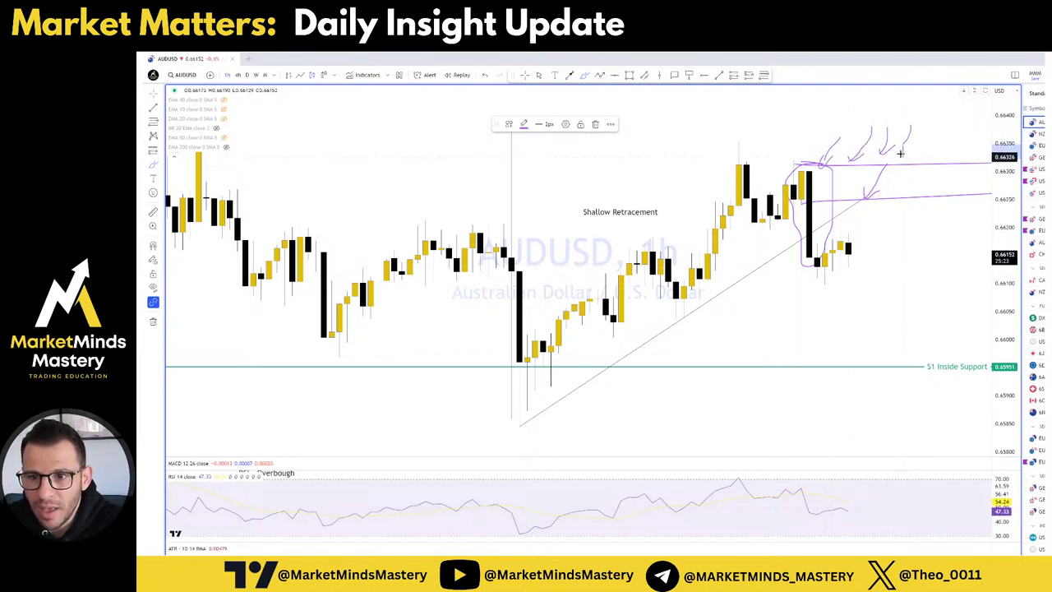
# Undo all the brush marks around the large bearish candle on the AUDUSD chart.
pyautogui.hotkey('ctrl', 'z')
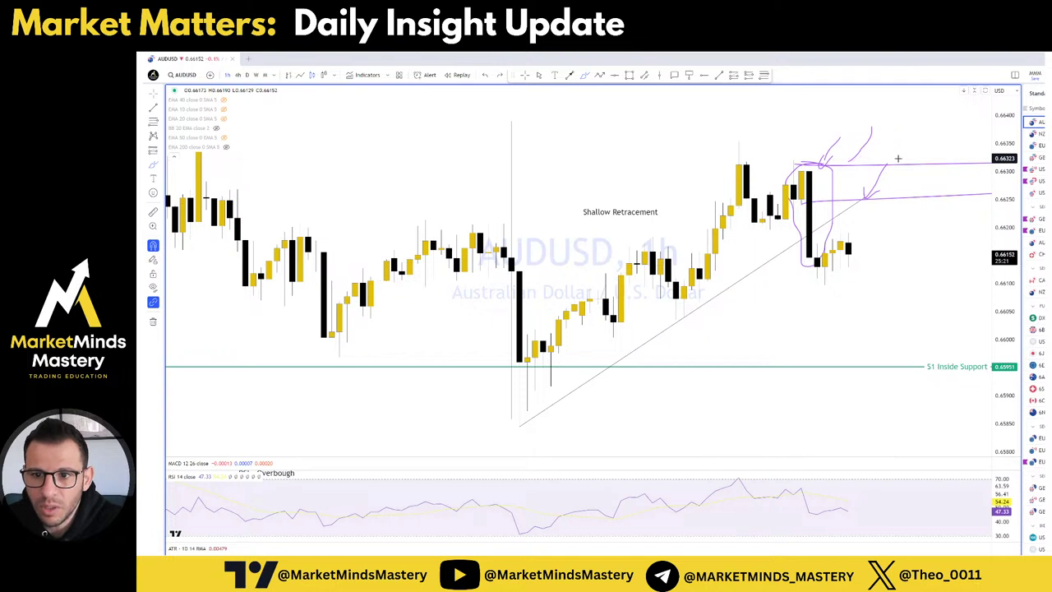
pyautogui.hotkey('ctrl', 'z')
pyautogui.hotkey('ctrl', 'z')
pyautogui.hotkey('ctrl', 'z')
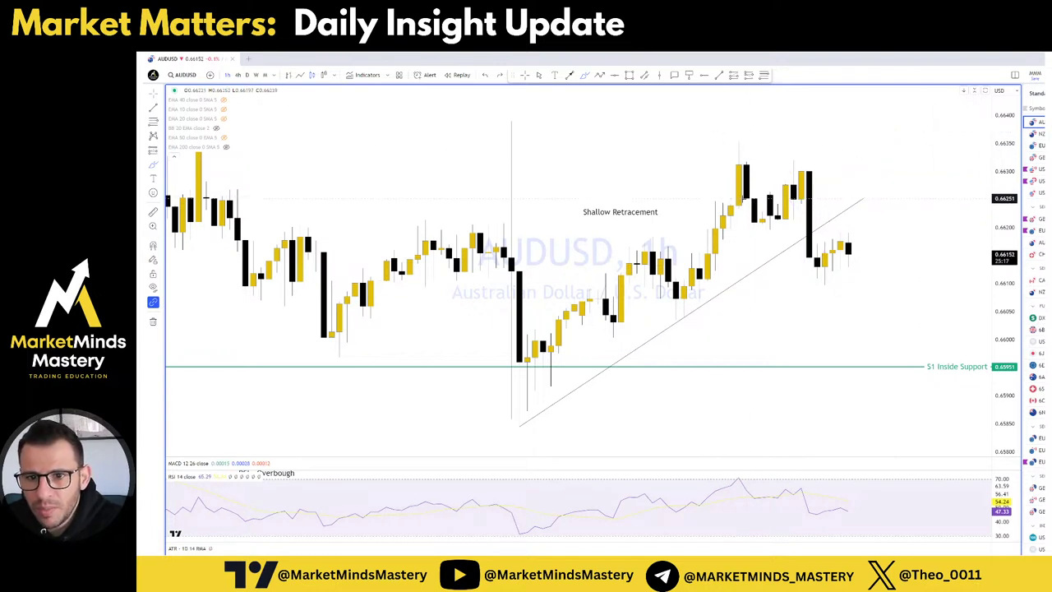
# Brush upper and lower boundary lines around the bearish candle at AUDUSD's highest peak, shade it, and mark the wick's top.
pyautogui.moveTo(735, 198); pyautogui.dragTo(873, 183)
pyautogui.moveTo(725, 162); pyautogui.dragTo(802, 154)
pyautogui.moveTo(723, 180)
pyautogui.mouseDown()
pyautogui.moveTo(754, 161)
pyautogui.moveTo(768, 166)
pyautogui.moveTo(746, 190)
pyautogui.moveTo(755, 183)
pyautogui.mouseUp()
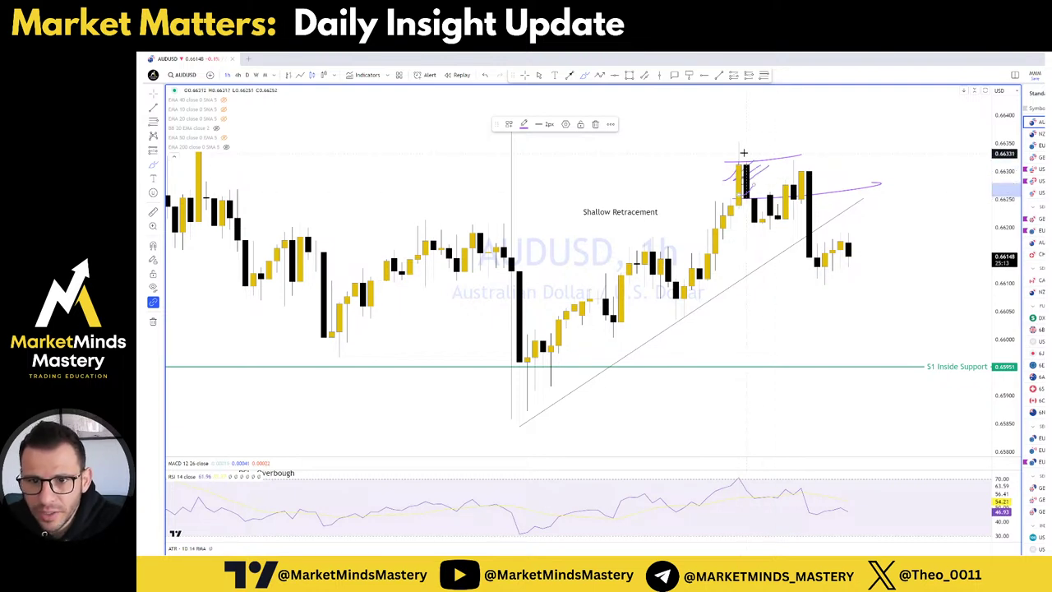
pyautogui.moveTo(734, 140); pyautogui.dragTo(741, 140)
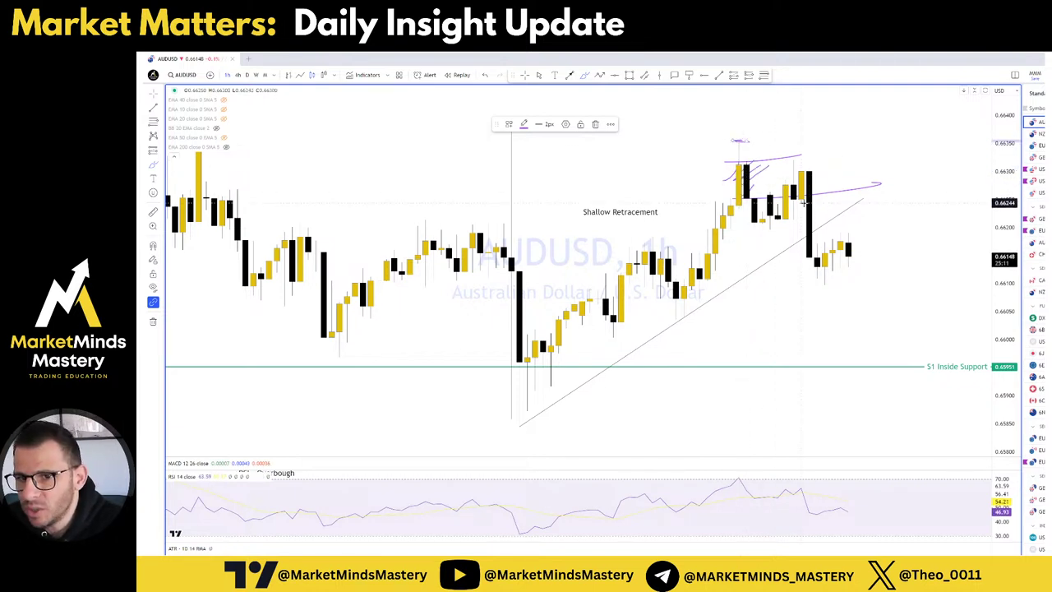
# Brush an up arrow from the latest AUDUSD candle into the marked zone, and horizontal marks at the two highest wicks.
pyautogui.moveTo(849, 255)
pyautogui.mouseDown()
pyautogui.moveTo(865, 217)
pyautogui.moveTo(856, 194)
pyautogui.moveTo(880, 205)
pyautogui.mouseUp()
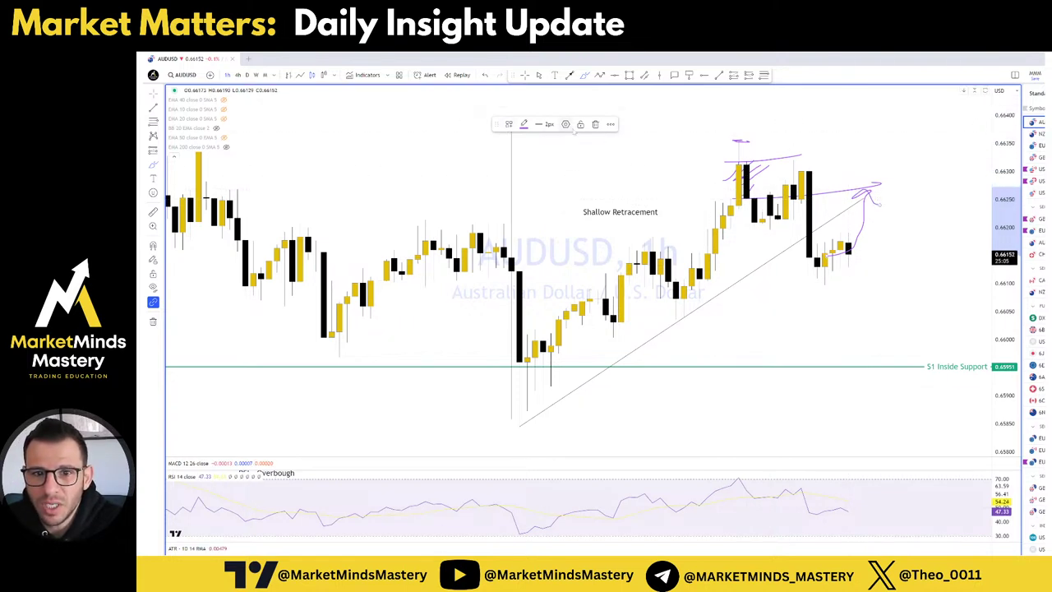
pyautogui.moveTo(500, 125); pyautogui.dragTo(511, 102)
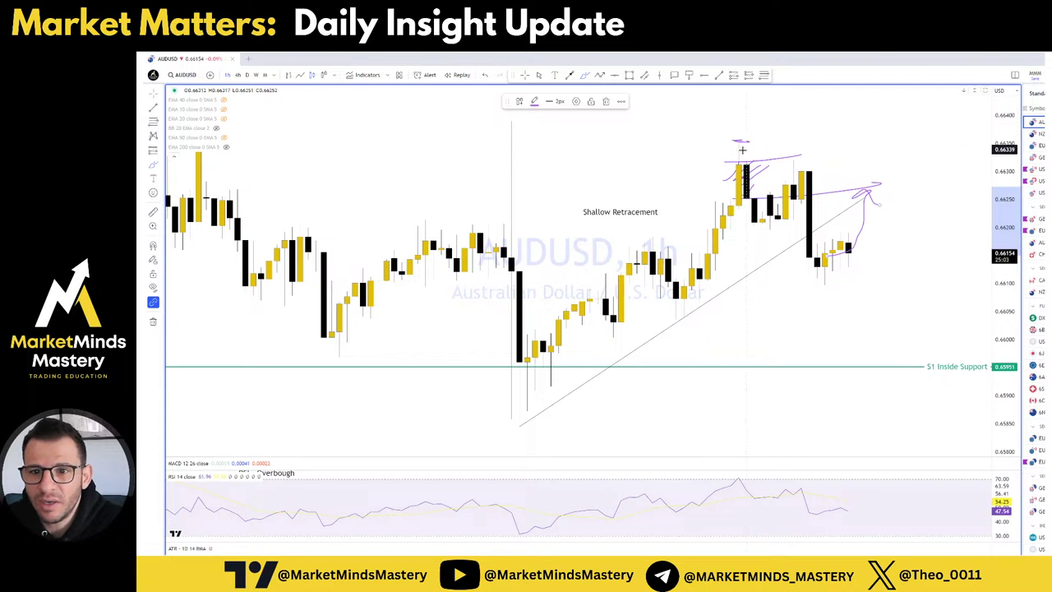
pyautogui.moveTo(737, 139); pyautogui.dragTo(713, 140)
pyautogui.moveTo(495, 117); pyautogui.dragTo(545, 117)
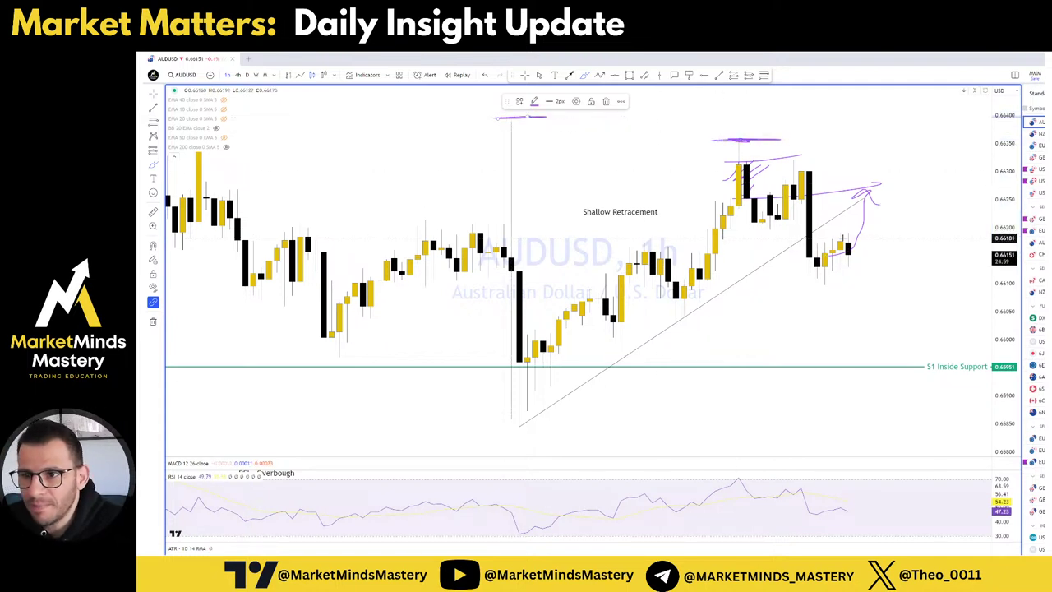
# Undo the zone lines, arrow and high marks brushed on the AUDUSD chart.
pyautogui.press('ctrl')
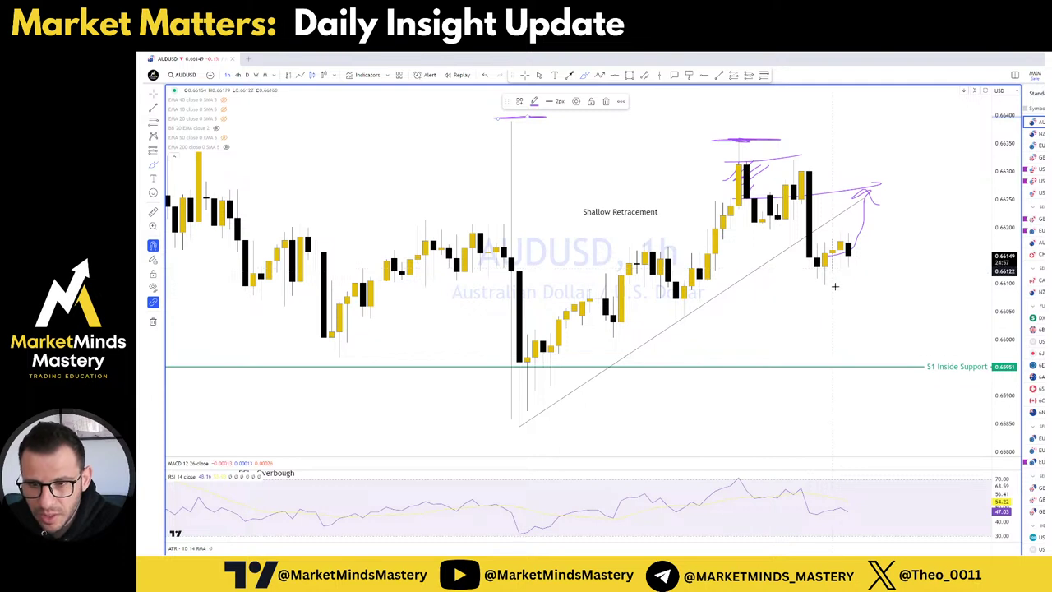
pyautogui.hotkey('ctrl', 'z')
pyautogui.hotkey('ctrl', 'z')
pyautogui.hotkey('ctrl', 'z')
pyautogui.hotkey('ctrl', 'z')
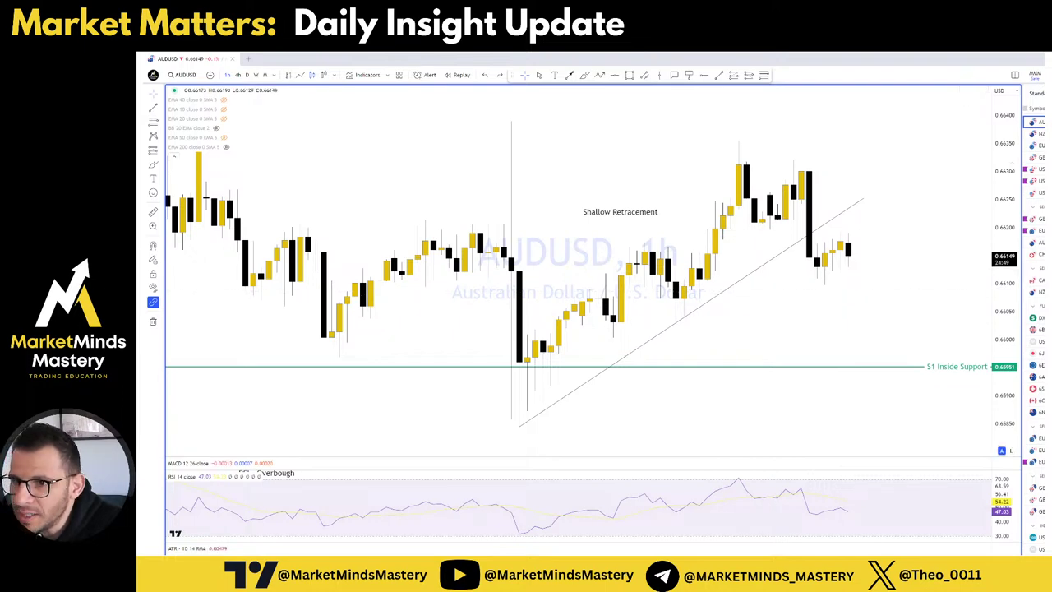
# Switch to the NZDUSD 1-hour chart and examine price action around the weekly support level.
pyautogui.press('Down')
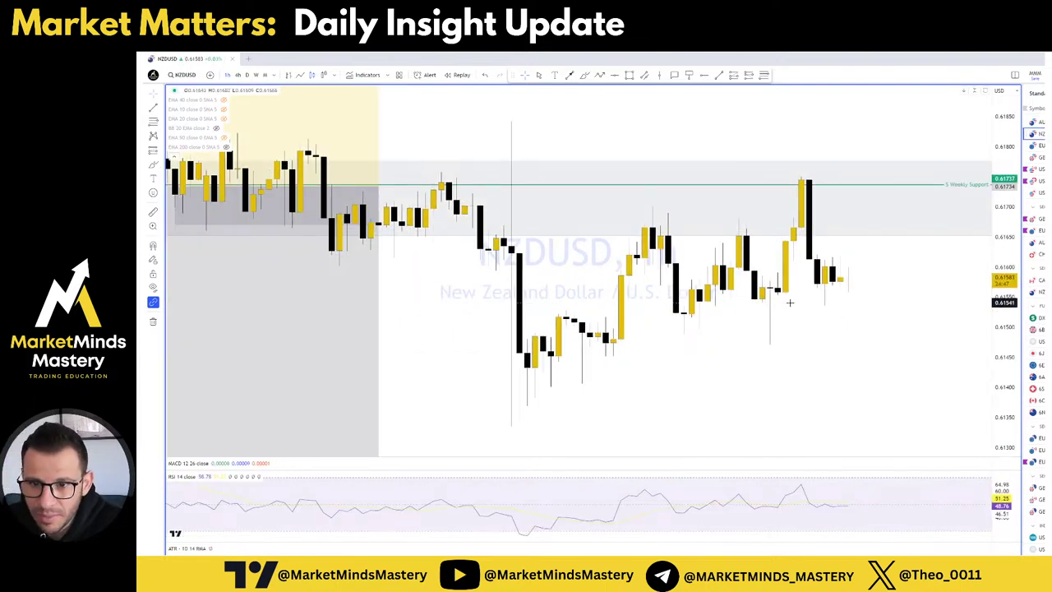
pyautogui.scroll(-3, 726, 315)
pyautogui.scroll(2, 676, 297)
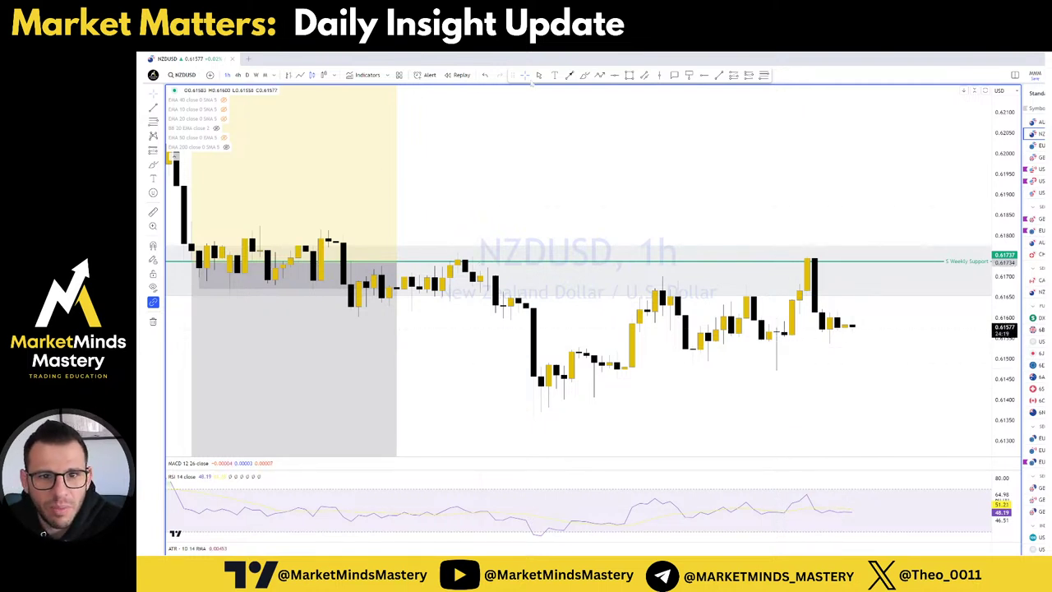
# Brush a down arrow from the latest NZDUSD candle, a line under the recent low, and a circle around the last peak.
pyautogui.click(600, 75)
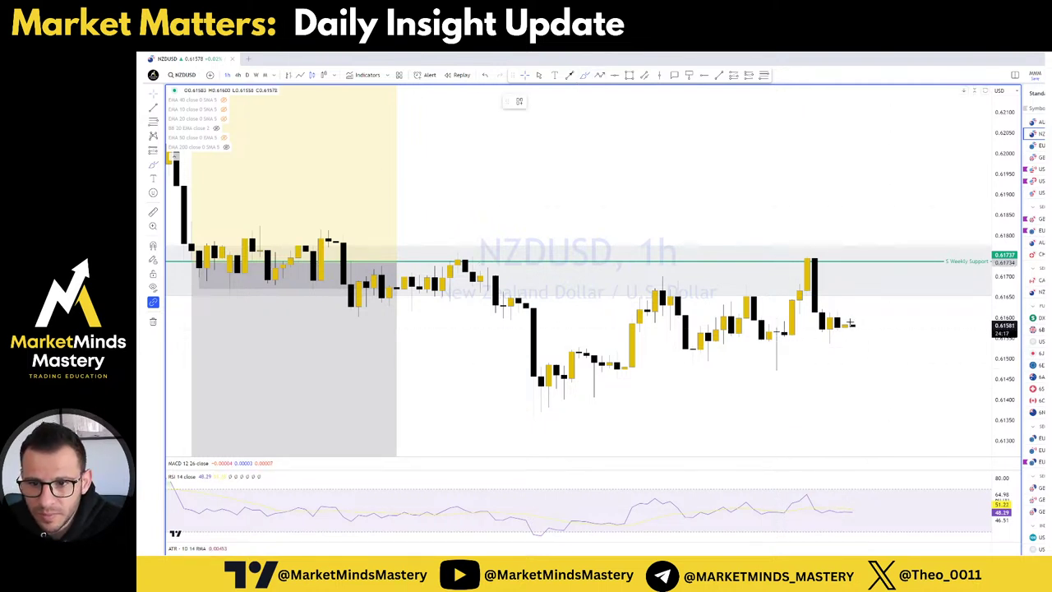
pyautogui.moveTo(855, 325)
pyautogui.mouseDown()
pyautogui.moveTo(868, 378)
pyautogui.moveTo(883, 368)
pyautogui.mouseUp()
pyautogui.moveTo(748, 362); pyautogui.dragTo(811, 365)
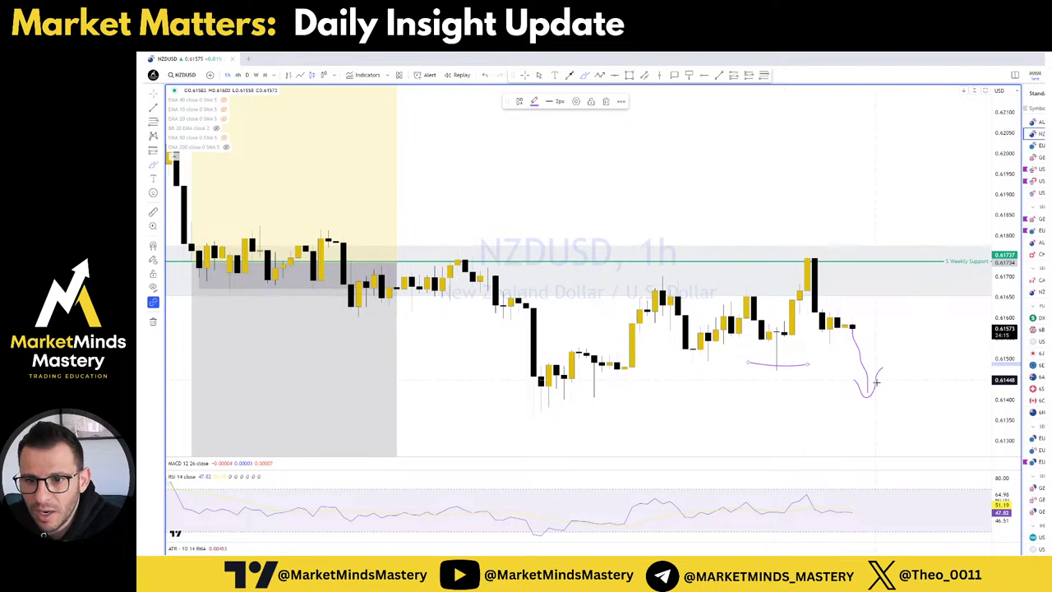
pyautogui.moveTo(819, 245); pyautogui.dragTo(799, 286)
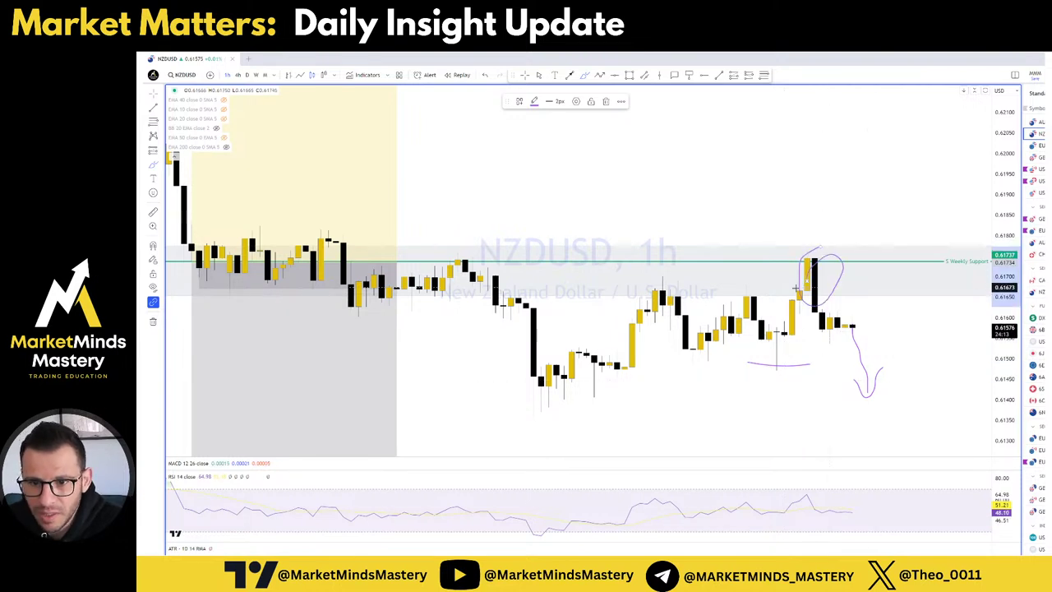
# Undo the arrow, line and circle brushed on the NZDUSD chart.
pyautogui.hotkey('ctrl', 'z')
pyautogui.hotkey('ctrl', 'z')
pyautogui.hotkey('ctrl', 'z')
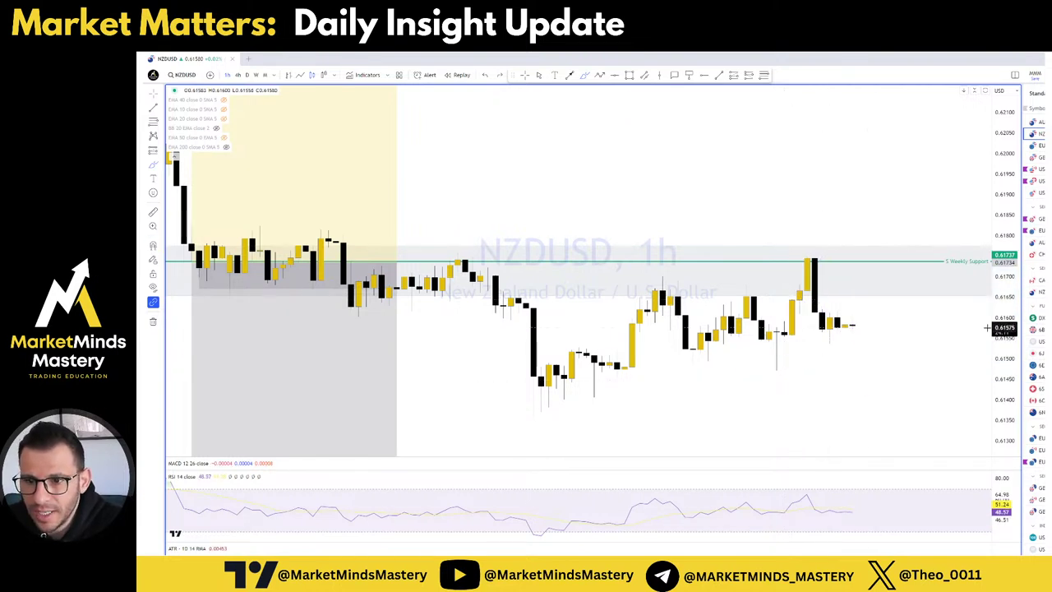
# Switch to the EURUSD chart and brush a down arrow from the latest candle and two lines under the earlier swing lows.
pyautogui.press('Down')
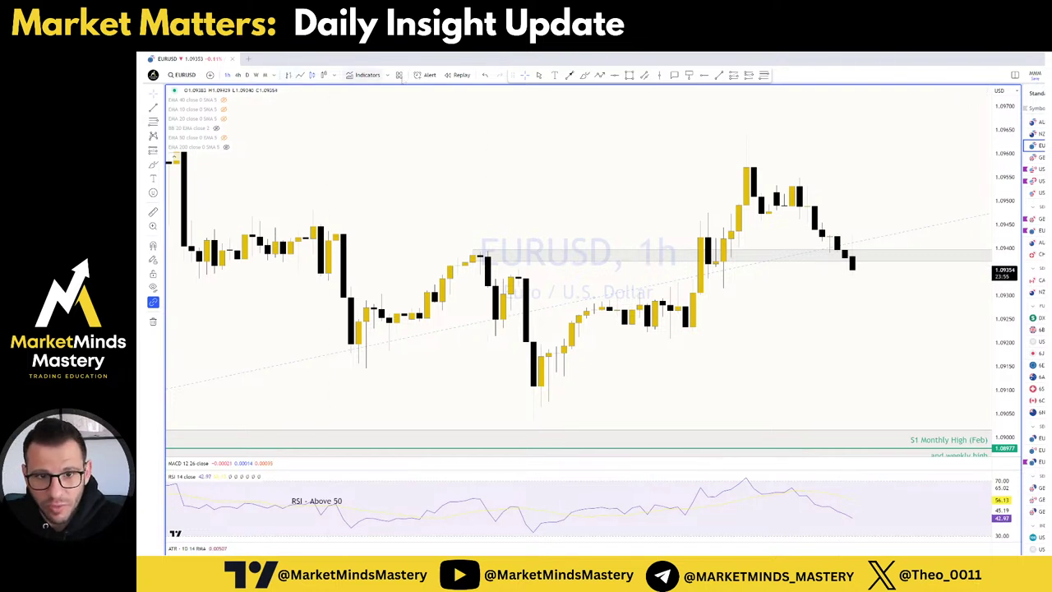
pyautogui.moveTo(859, 259)
pyautogui.mouseDown()
pyautogui.moveTo(880, 323)
pyautogui.moveTo(891, 302)
pyautogui.mouseUp()
pyautogui.moveTo(622, 341); pyautogui.dragTo(940, 345)
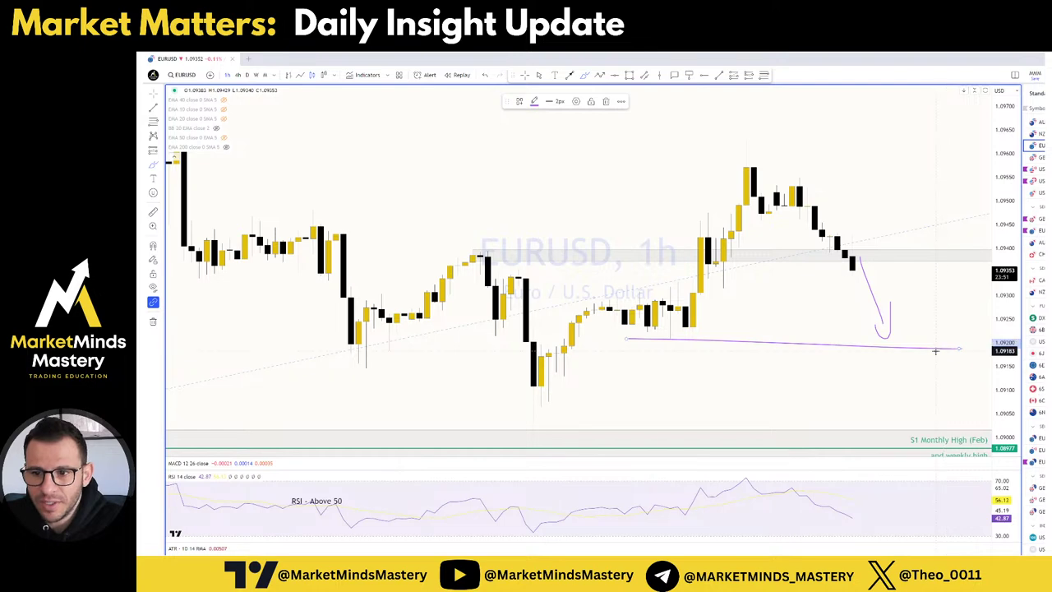
pyautogui.moveTo(519, 429); pyautogui.dragTo(991, 414)
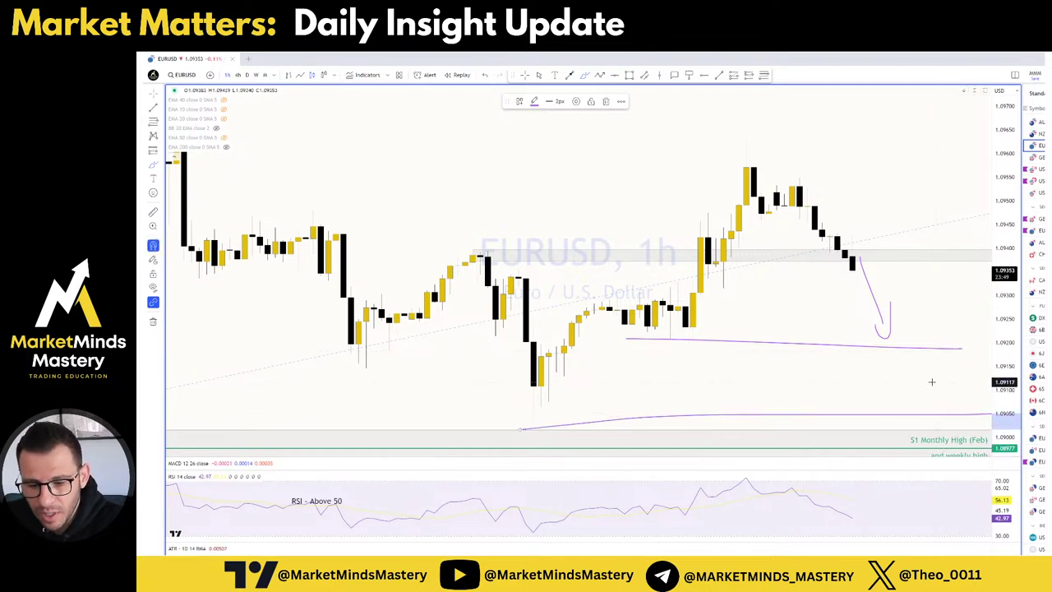
# Undo the arrow and both support lines brushed on the EURUSD chart.
pyautogui.hotkey('ctrl', 'z')
pyautogui.hotkey('ctrl', 'z')
pyautogui.hotkey('ctrl', 'z')
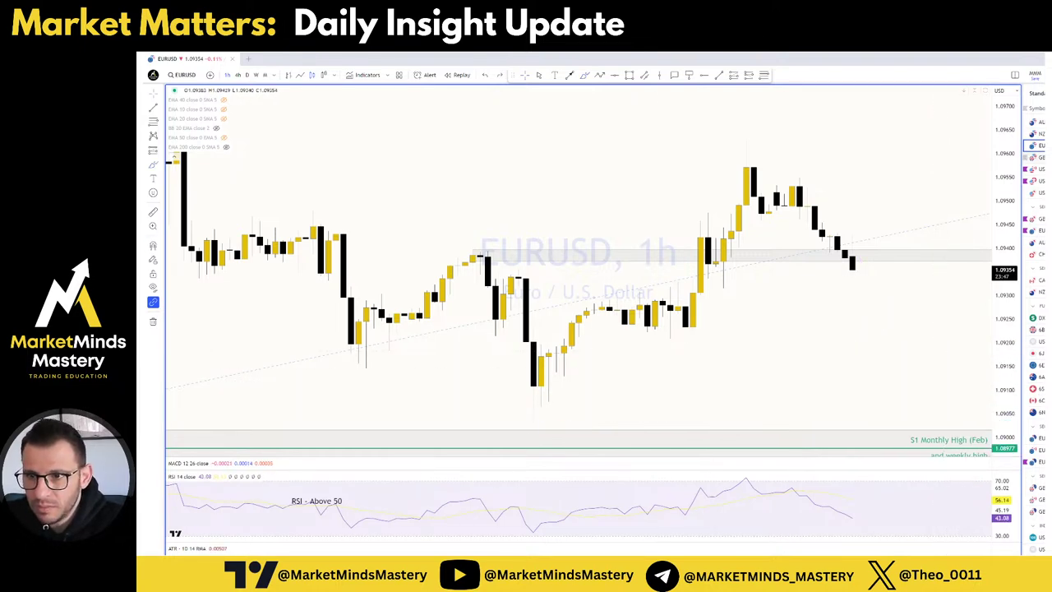
# Switch to the GBPUSD chart and view it on the daily and 4-hour timeframes.
pyautogui.press('Down')
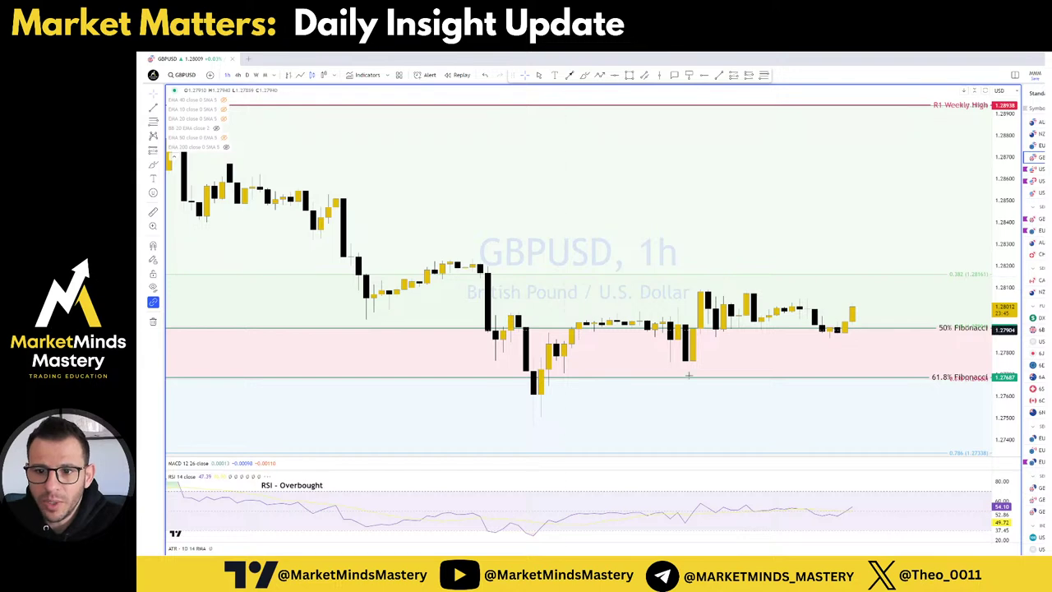
pyautogui.click(246, 75)
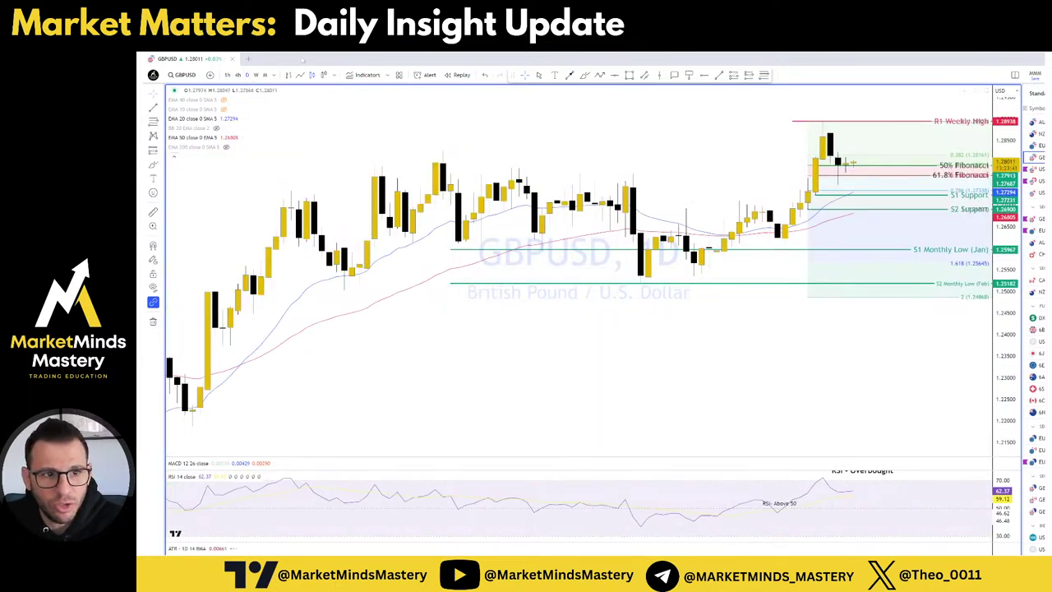
pyautogui.click(237, 74)
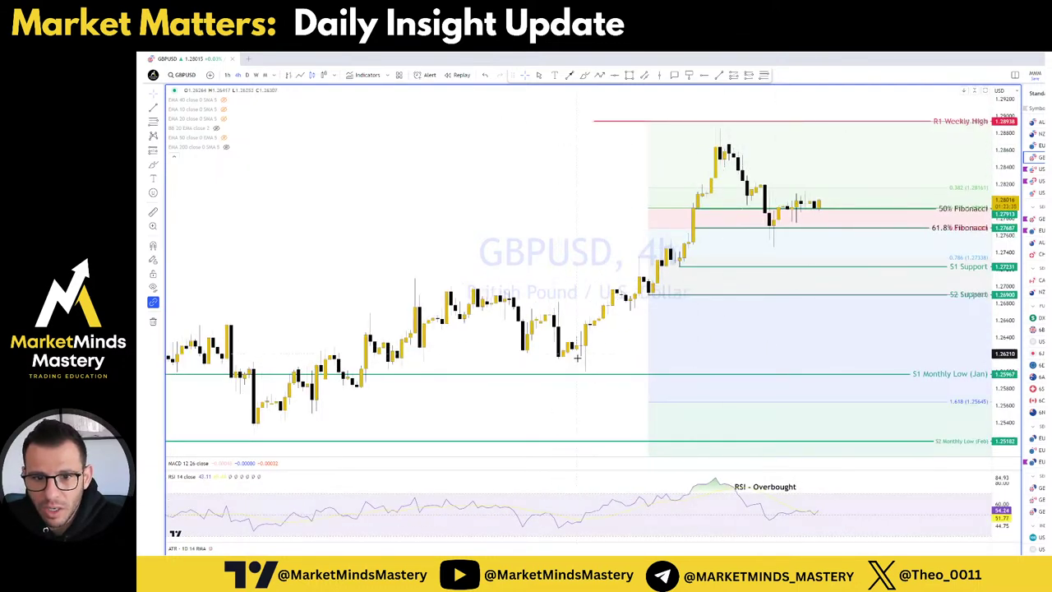
# Move the GBPUSD Fibonacci retracement's lower anchor to the swing low at about 1.26918, and delete the retracement.
pyautogui.click(663, 208)
pyautogui.moveTo(648, 294); pyautogui.dragTo(651, 295)
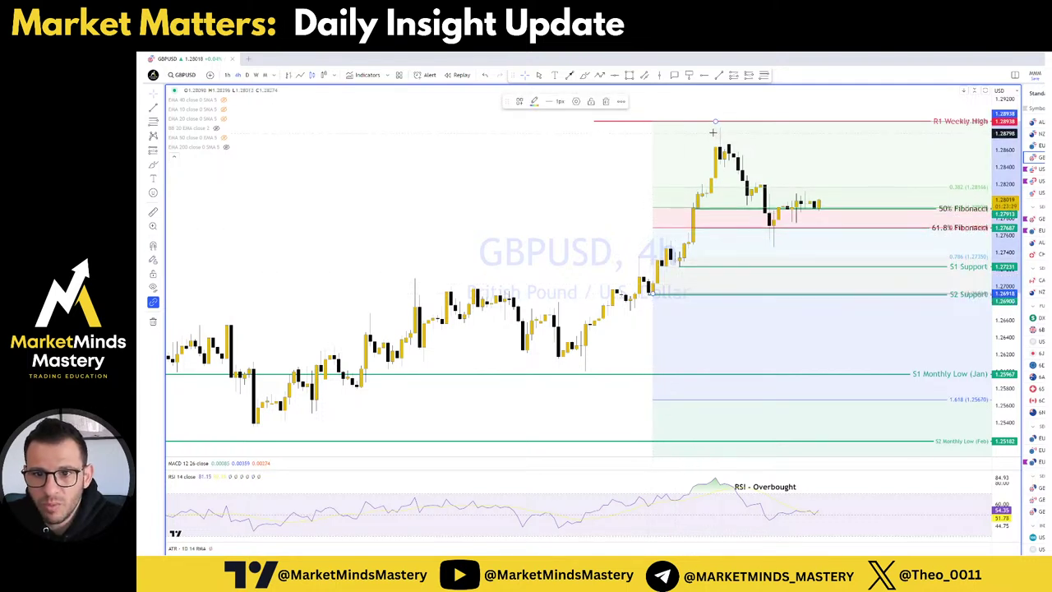
pyautogui.press('Delete')
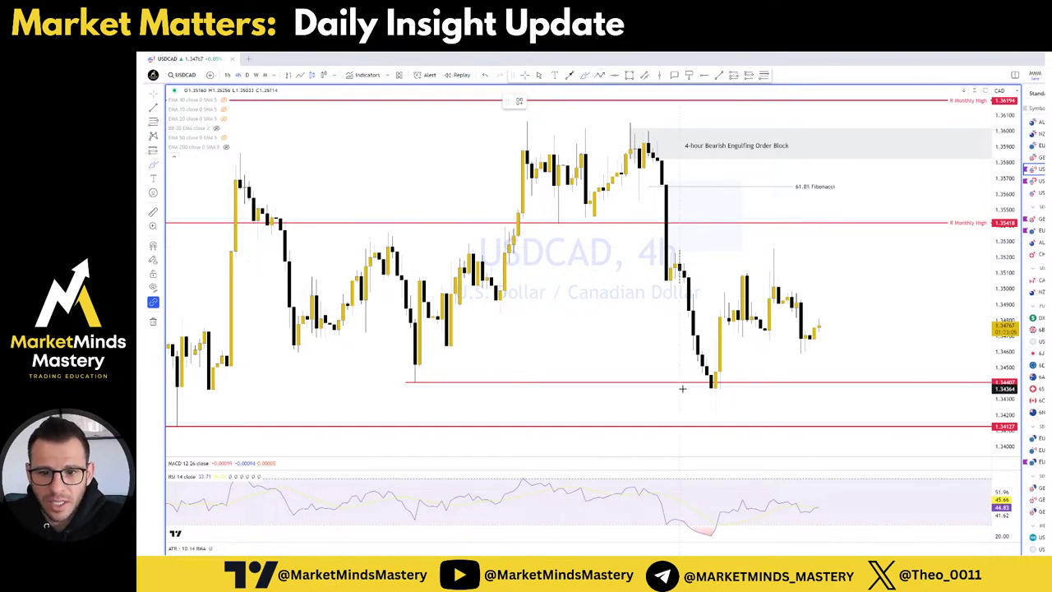
# On USDCAD, brush circles around the low and the 1.34407 line's end, a rising zigzag, and two lines bounding the latest candles.
pyautogui.moveTo(712, 367); pyautogui.dragTo(728, 369)
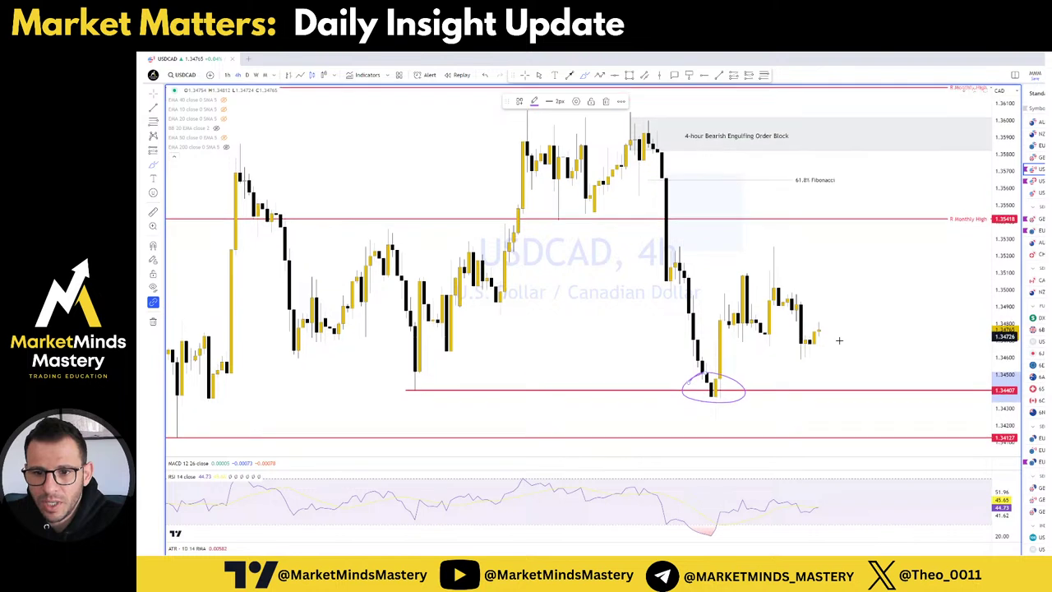
pyautogui.moveTo(989, 373); pyautogui.dragTo(962, 370)
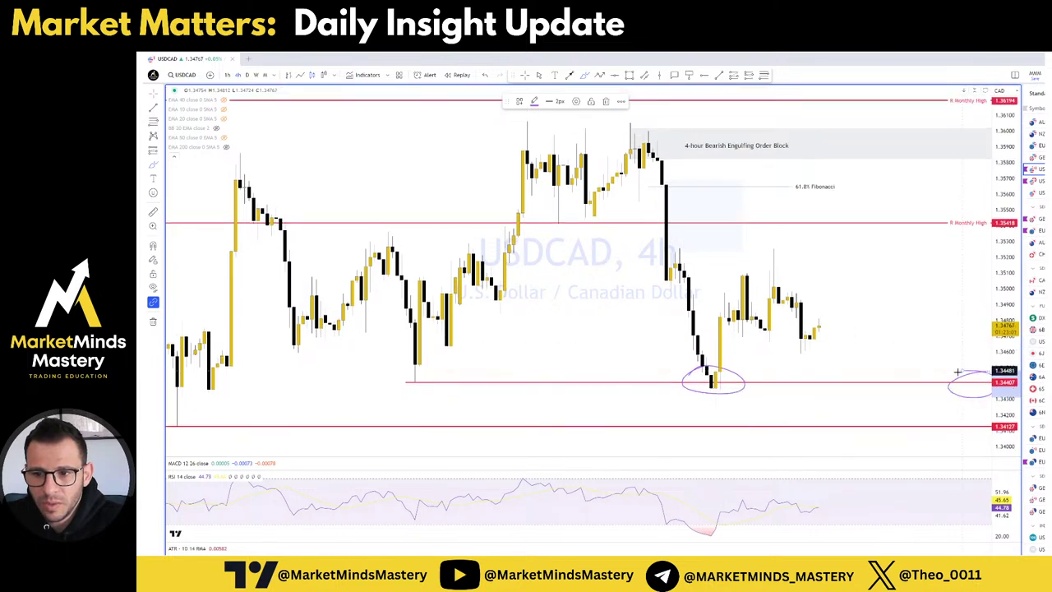
pyautogui.moveTo(707, 372)
pyautogui.mouseDown()
pyautogui.moveTo(737, 297)
pyautogui.moveTo(765, 270)
pyautogui.mouseUp()
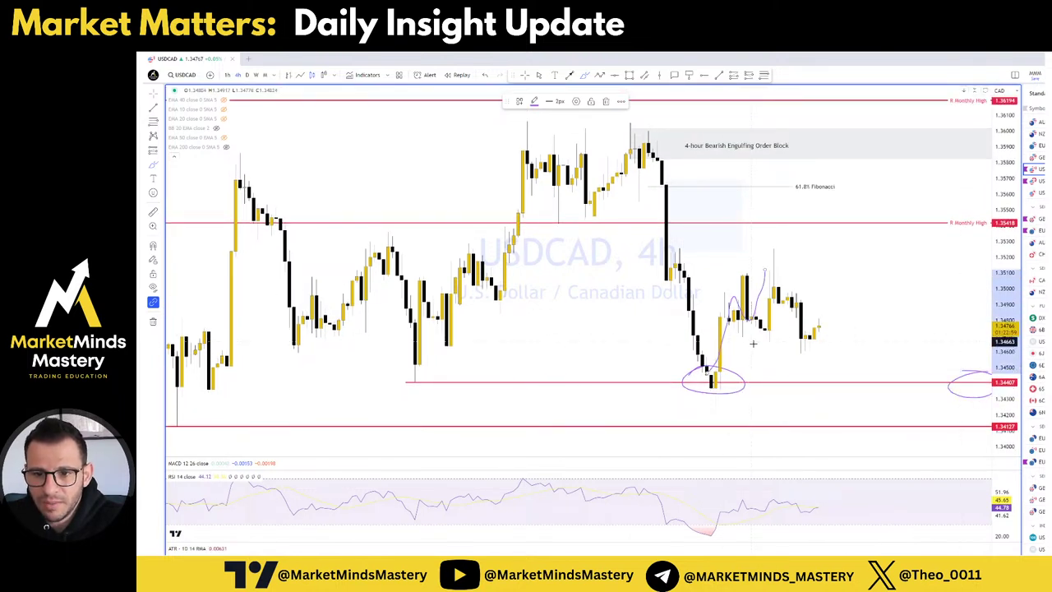
pyautogui.moveTo(767, 345); pyautogui.dragTo(828, 339)
pyautogui.moveTo(778, 309); pyautogui.dragTo(870, 310)
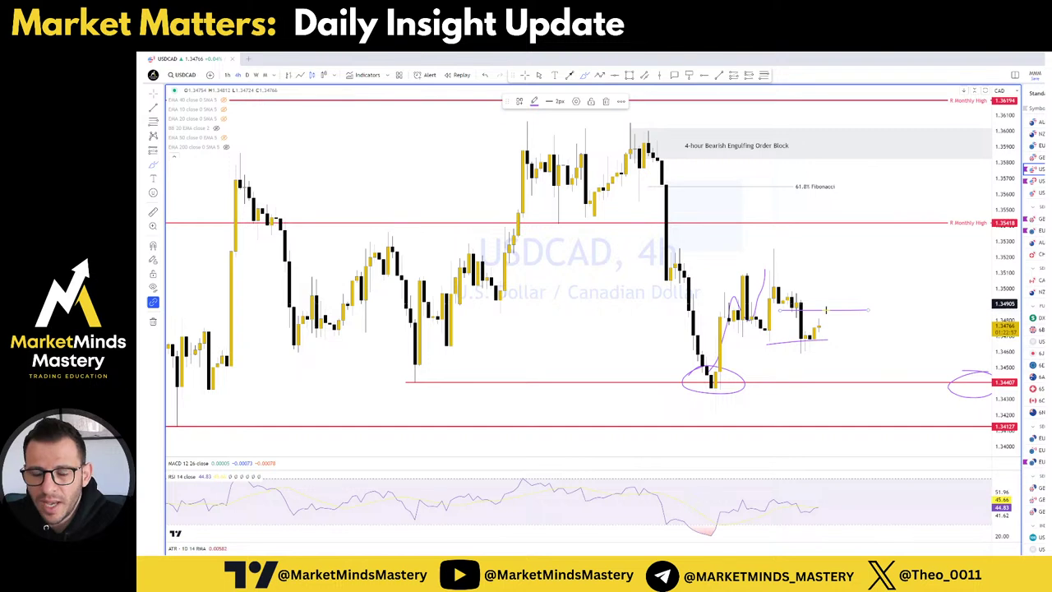
# Undo all the circles, zigzag and lines brushed on the USDCAD chart.
pyautogui.hotkey('ctrl', 'z')
pyautogui.hotkey('ctrl', 'z')
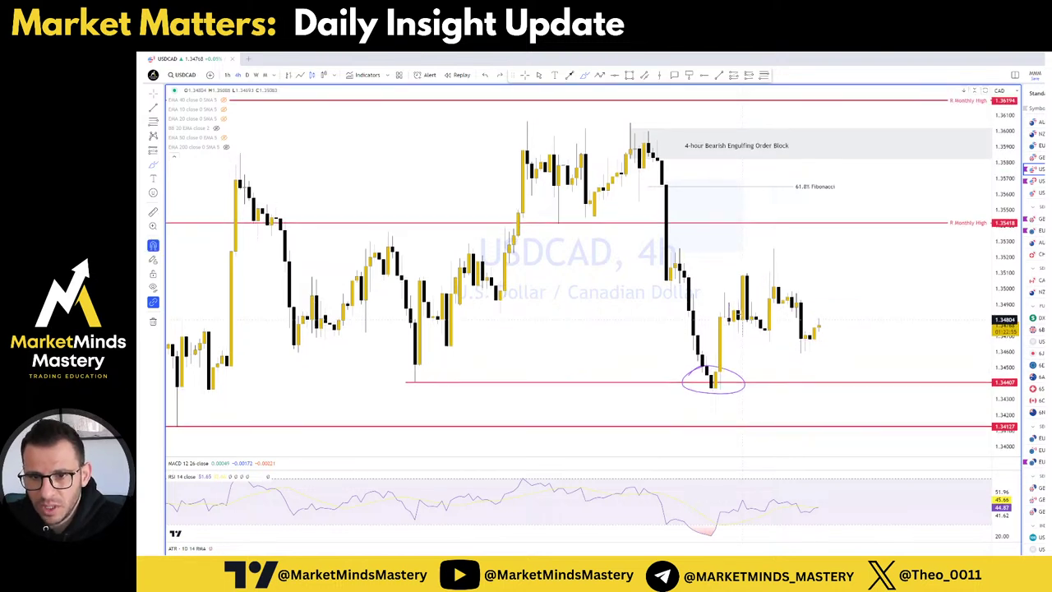
pyautogui.hotkey('ctrl', 'z')
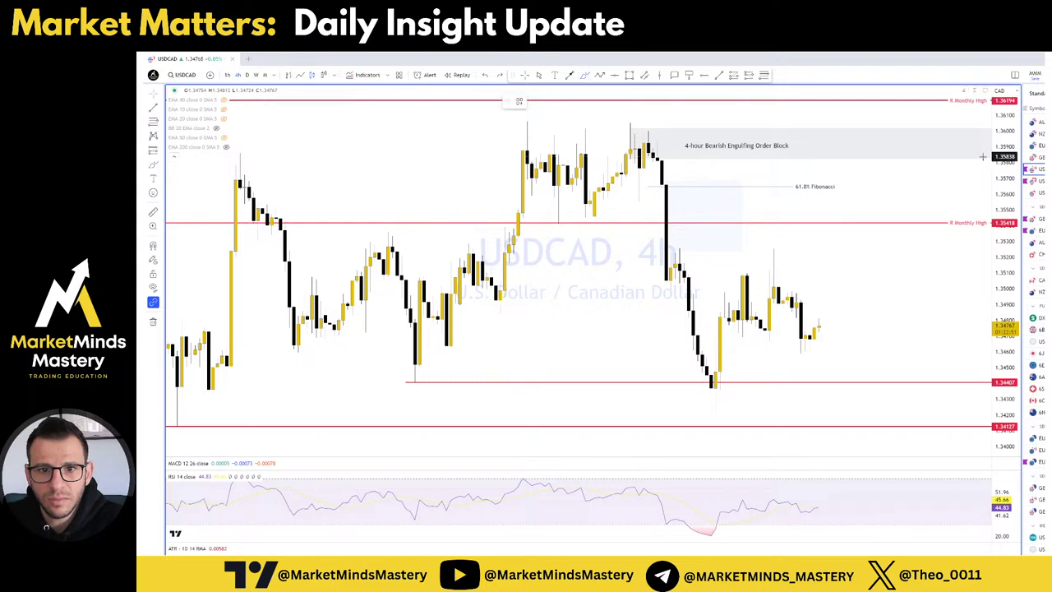
# Switch to the USDCHF 4-hour chart and examine price action below the R1 inside resistance.
pyautogui.click(1034, 181)
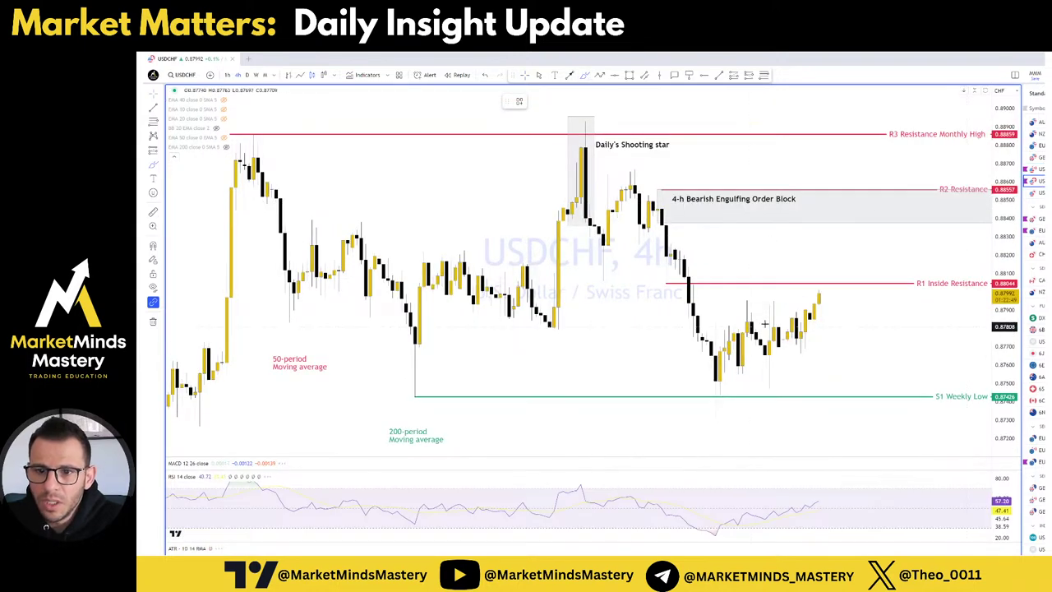
pyautogui.scroll(-3, 782, 319)
pyautogui.scroll(3, 830, 306)
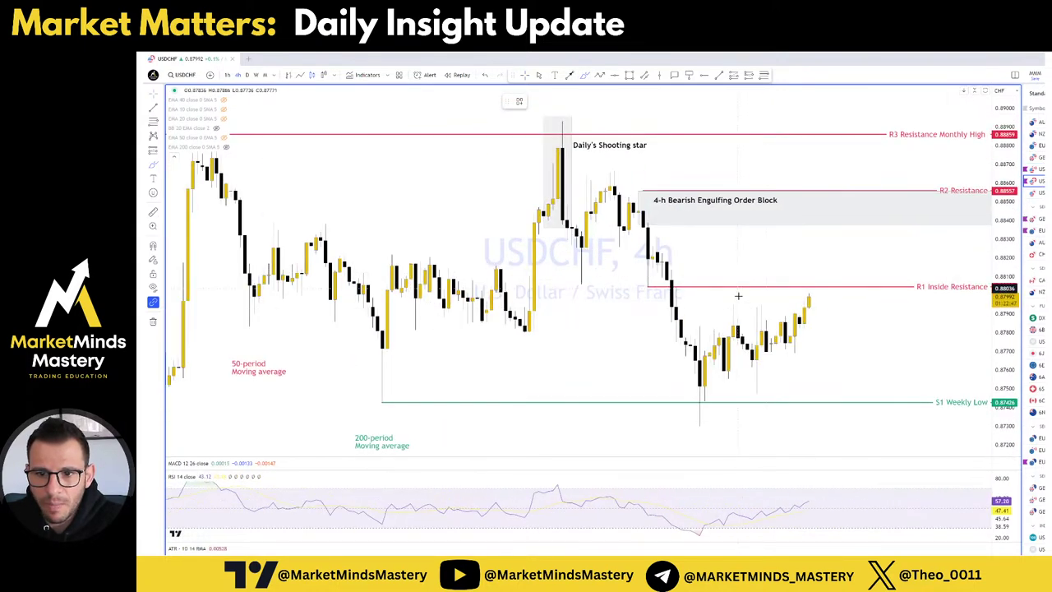
# On USDCHF, brush a rising wave from the swing low with a circle at the R1 inside resistance, and remove the strokes.
pyautogui.moveTo(703, 386)
pyautogui.mouseDown()
pyautogui.moveTo(723, 333)
pyautogui.moveTo(794, 329)
pyautogui.moveTo(840, 276)
pyautogui.moveTo(809, 280)
pyautogui.mouseUp()
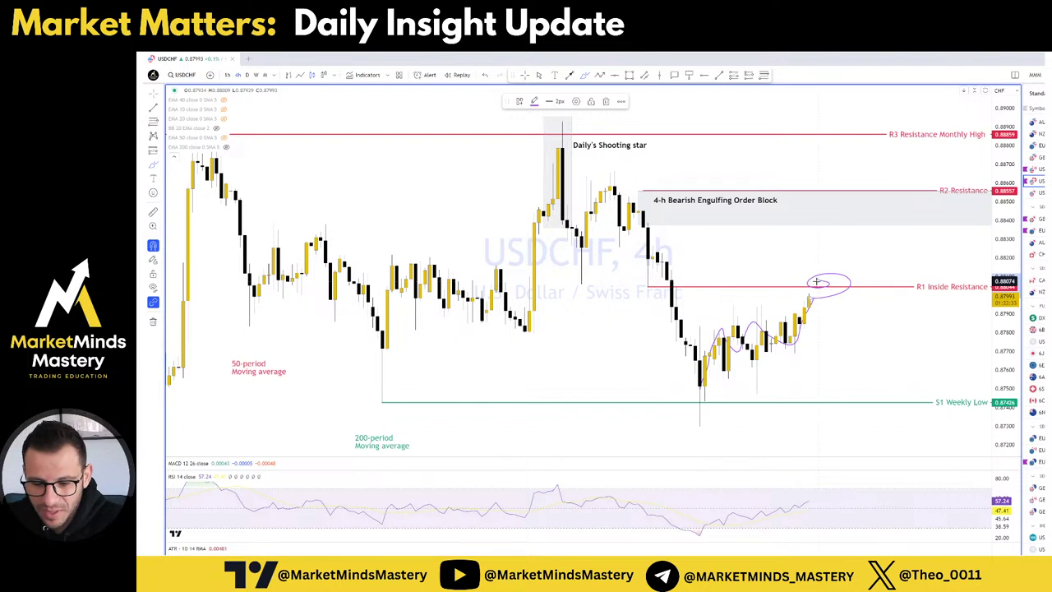
pyautogui.press('Delete')
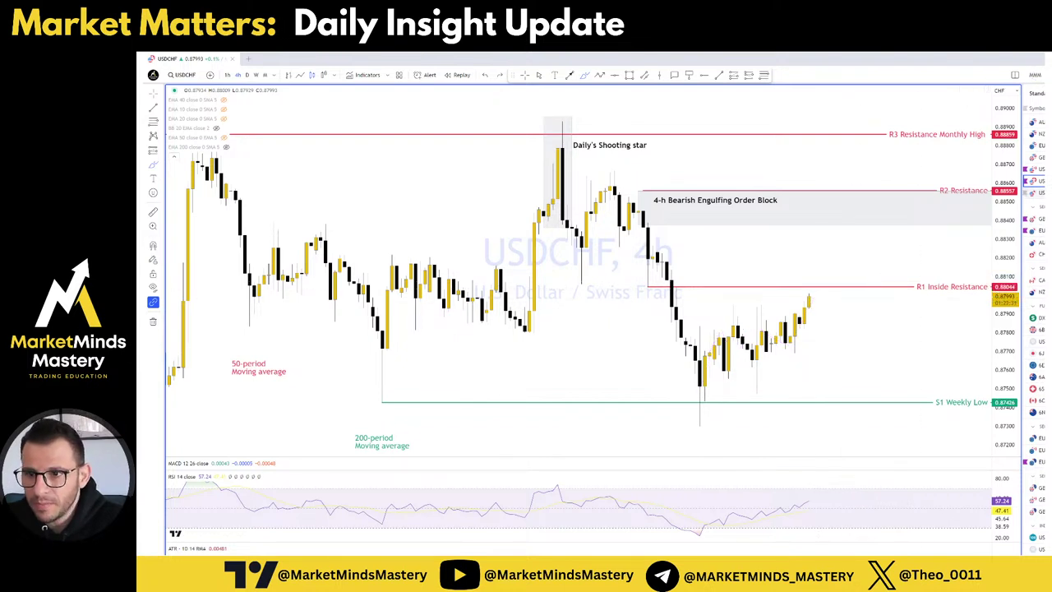
pyautogui.press('Down')
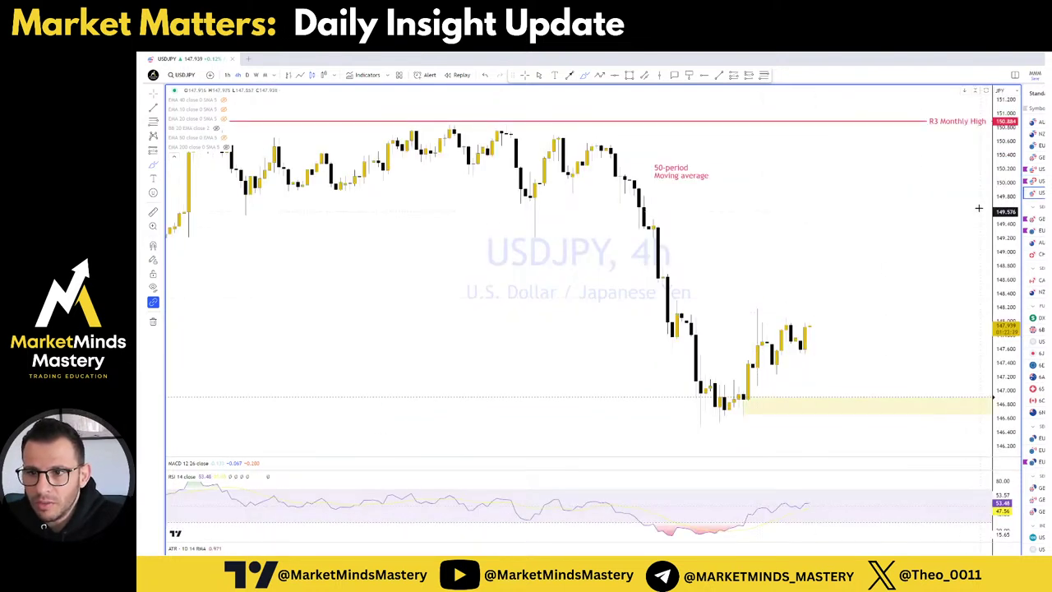
pyautogui.press('Up')
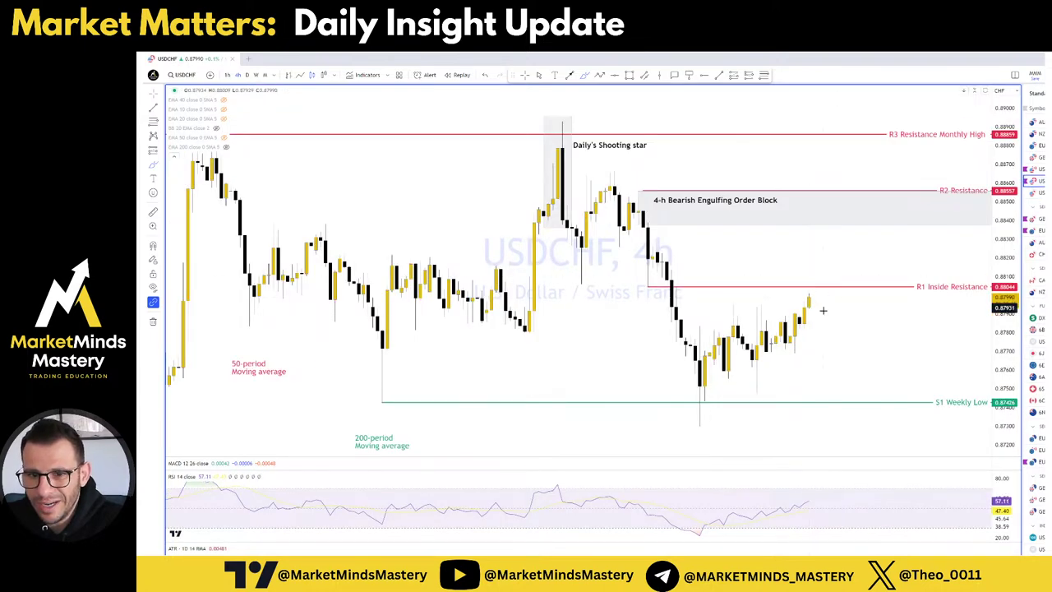
# On the USDJPY 4-hour chart, brush an oval by the yellow zone plus falling and rising arrows from the latest candle, and undo them.
pyautogui.press('Down')
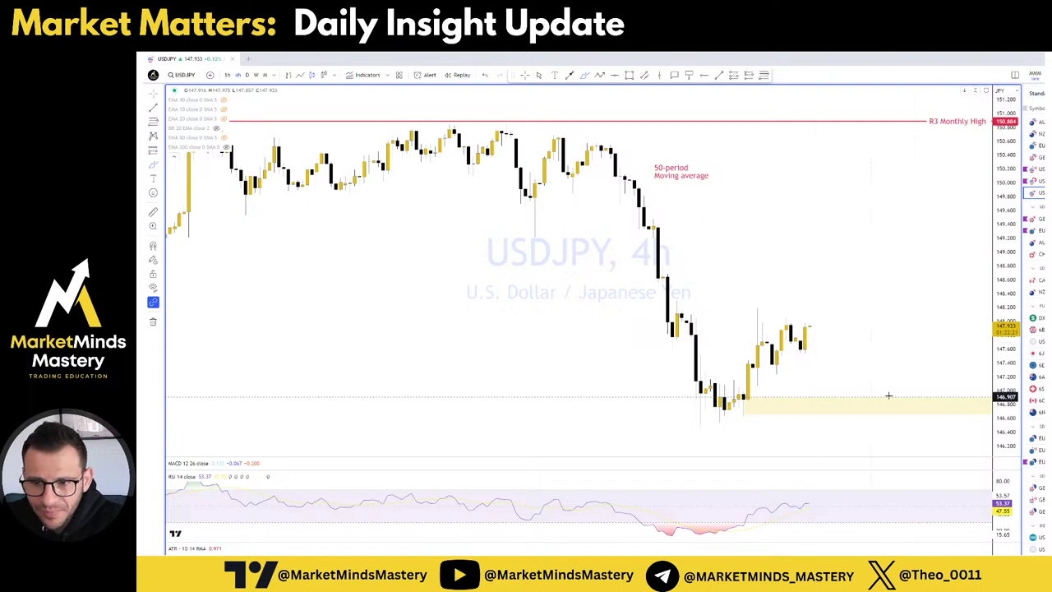
pyautogui.moveTo(785, 388)
pyautogui.mouseDown()
pyautogui.moveTo(793, 404)
pyautogui.moveTo(752, 400)
pyautogui.mouseUp()
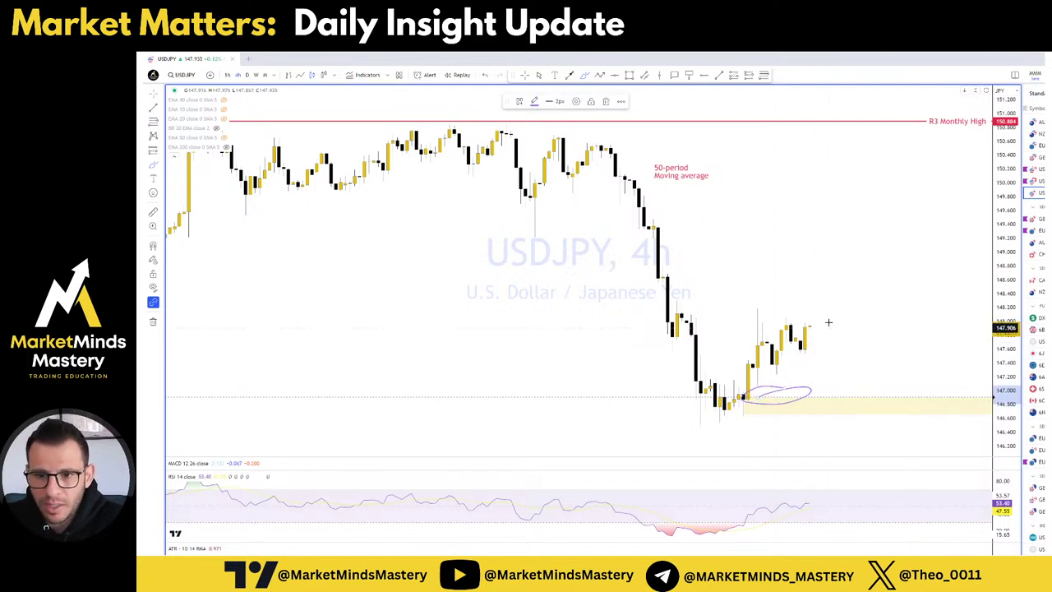
pyautogui.moveTo(808, 327); pyautogui.dragTo(847, 399)
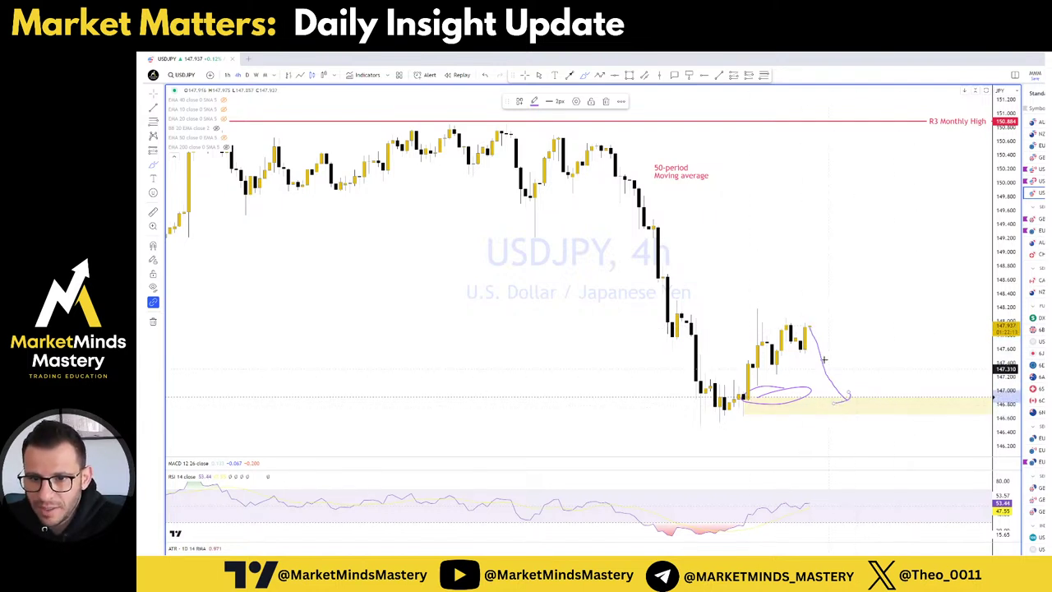
pyautogui.moveTo(811, 333)
pyautogui.mouseDown()
pyautogui.moveTo(836, 299)
pyautogui.moveTo(851, 312)
pyautogui.mouseUp()
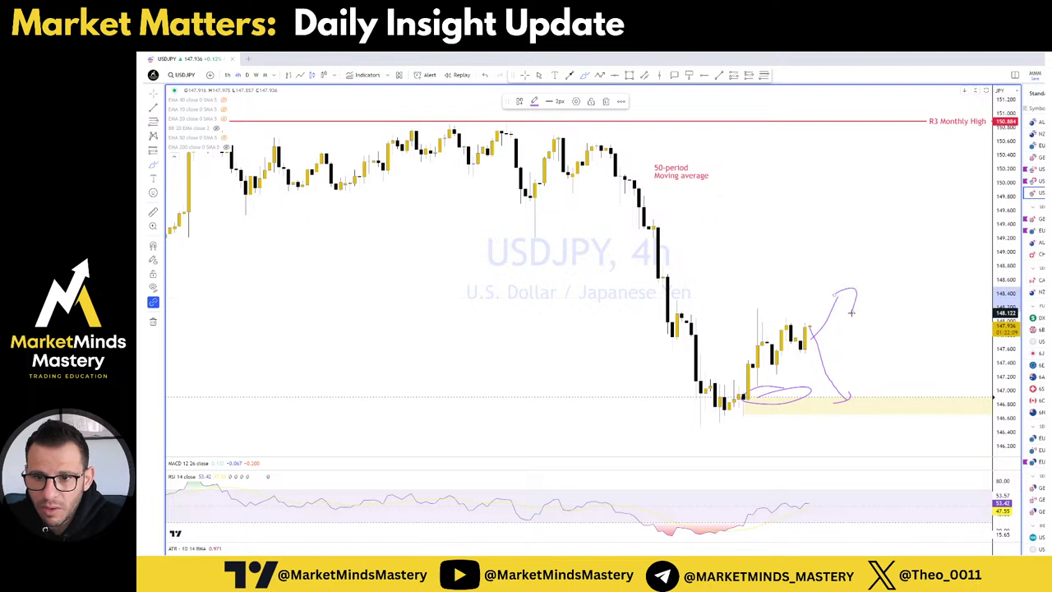
pyautogui.hotkey('ctrl', 'z')
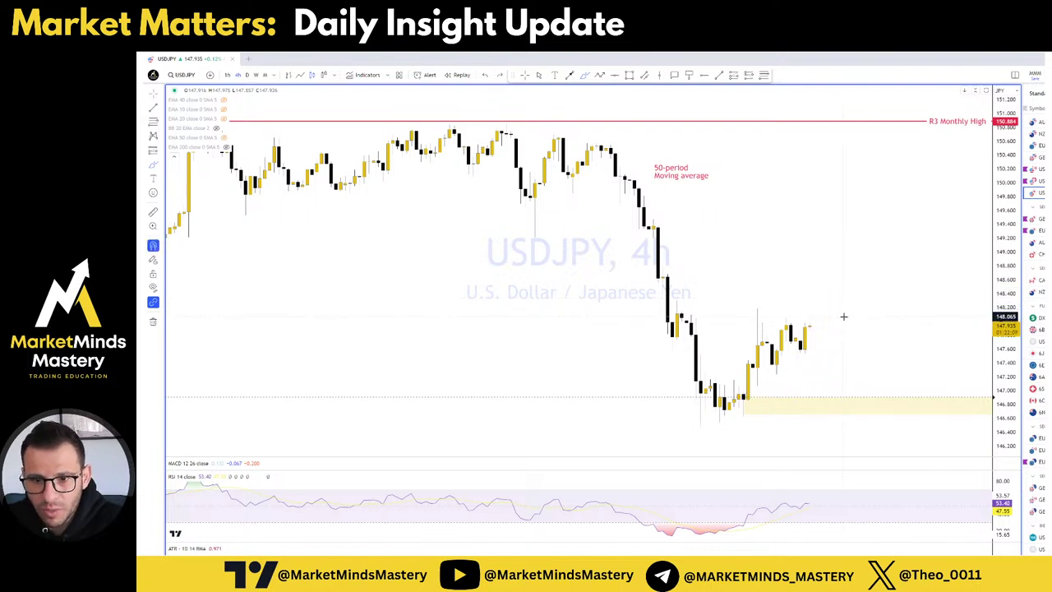
# On the USDJPY 1-hour chart, brush a zigzag along the rally, a line across the highs, a rising support line and an upward arrow.
pyautogui.click(228, 75)
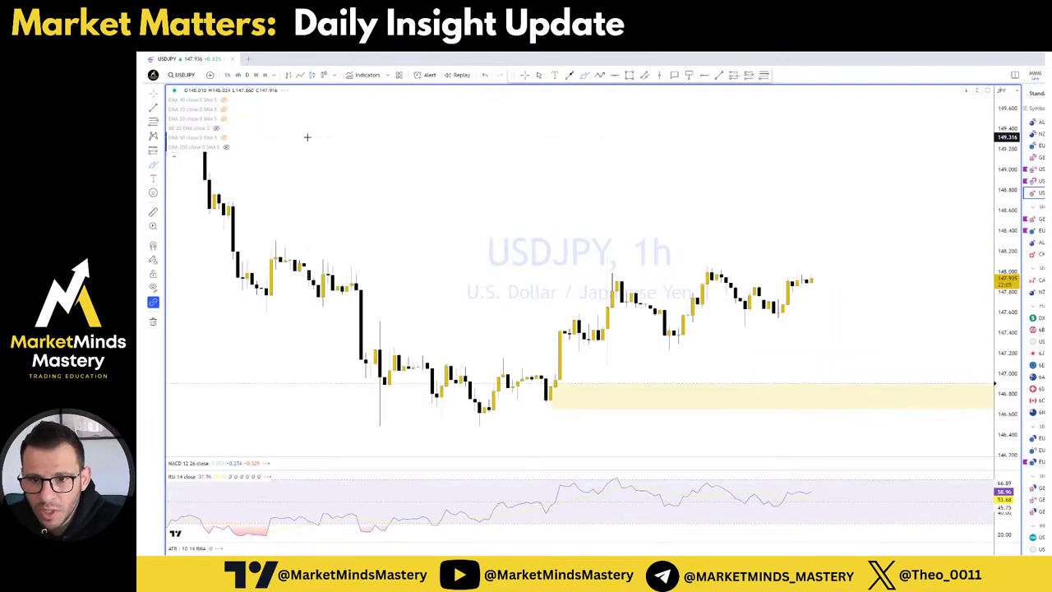
pyautogui.moveTo(542, 409)
pyautogui.mouseDown()
pyautogui.moveTo(562, 349)
pyautogui.moveTo(626, 278)
pyautogui.moveTo(708, 271)
pyautogui.moveTo(758, 286)
pyautogui.mouseUp()
pyautogui.moveTo(608, 270); pyautogui.dragTo(855, 269)
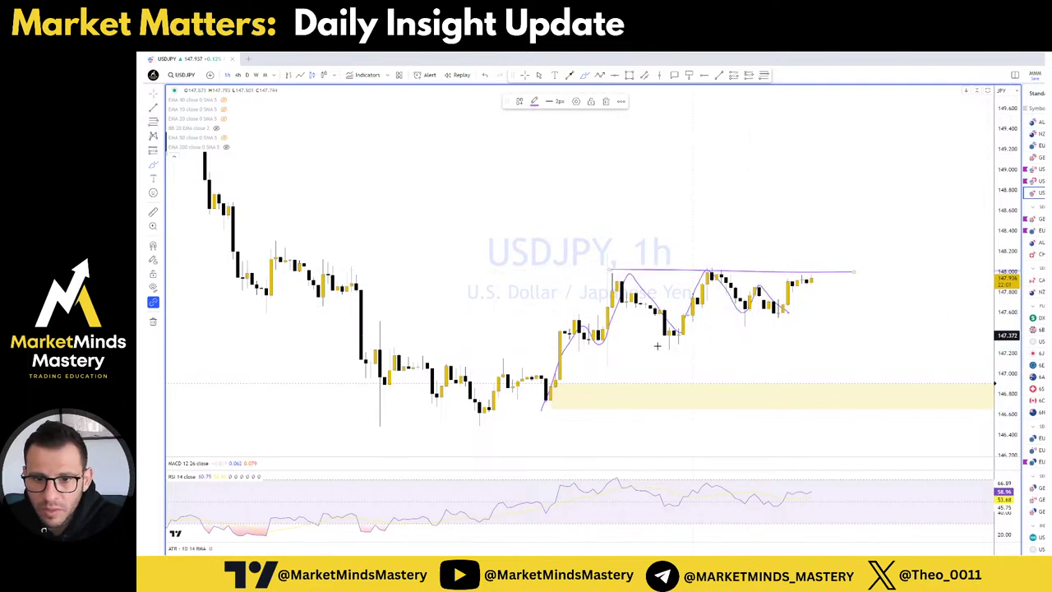
pyautogui.moveTo(618, 364)
pyautogui.mouseDown()
pyautogui.moveTo(845, 294)
pyautogui.moveTo(843, 238)
pyautogui.moveTo(847, 249)
pyautogui.mouseUp()
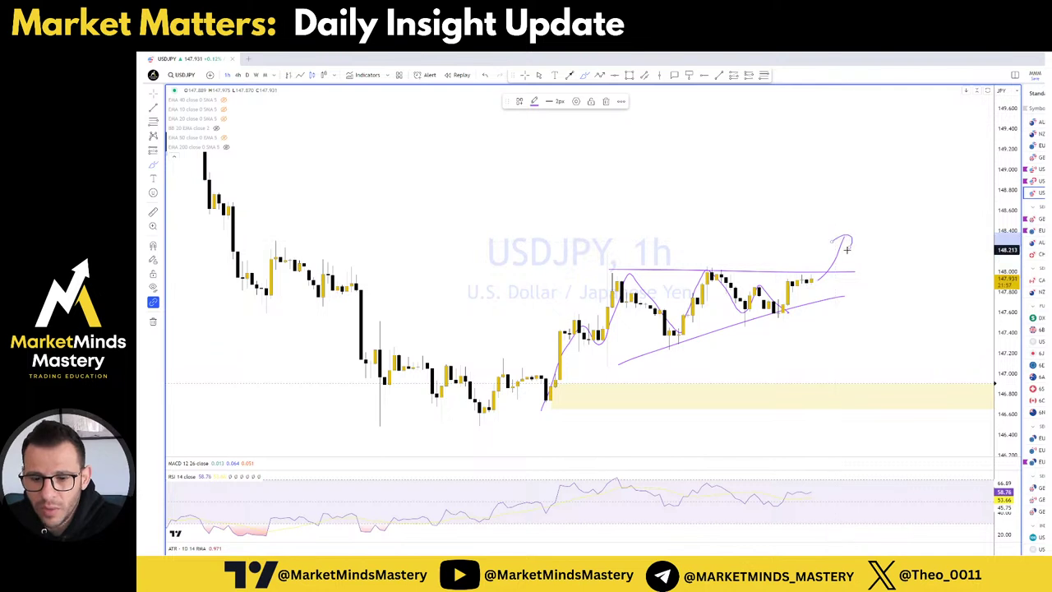
# Undo all the zigzag, boundary lines and arrow brushed on the USDJPY 1-hour chart.
pyautogui.hotkey('ctrl', 'z')
pyautogui.hotkey('ctrl', 'z')
pyautogui.hotkey('ctrl', 'z')
pyautogui.hotkey('ctrl', 'z')
pyautogui.hotkey('ctrl', 'z')
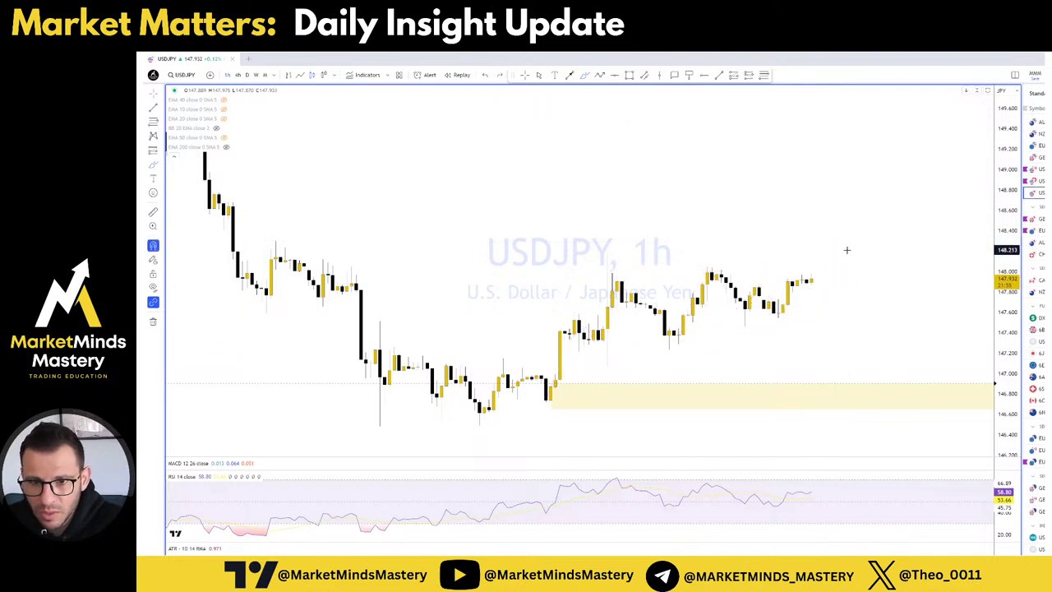
# Open GBPJPY and examine its daily and 1-hour charts between the R1 resistance and the weekly lows.
pyautogui.click(1037, 218)
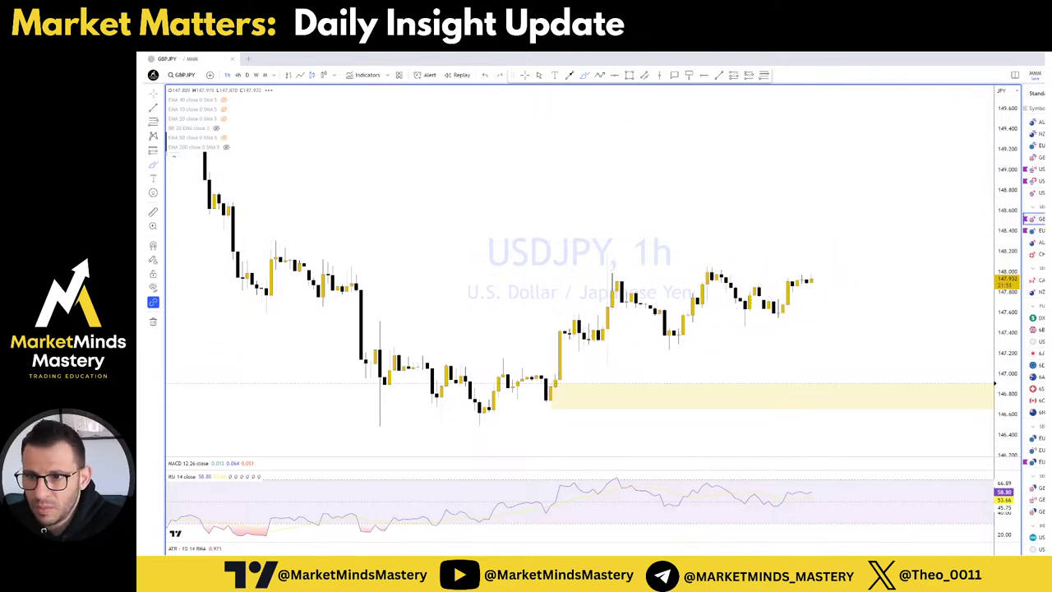
pyautogui.scroll(-2, 884, 275)
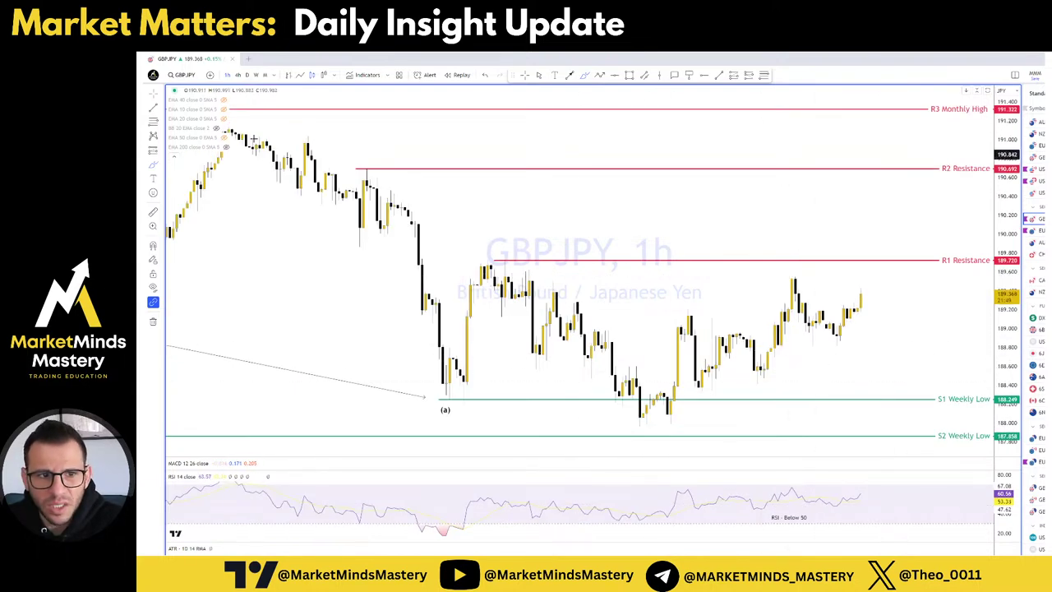
pyautogui.click(237, 75)
pyautogui.click(246, 74)
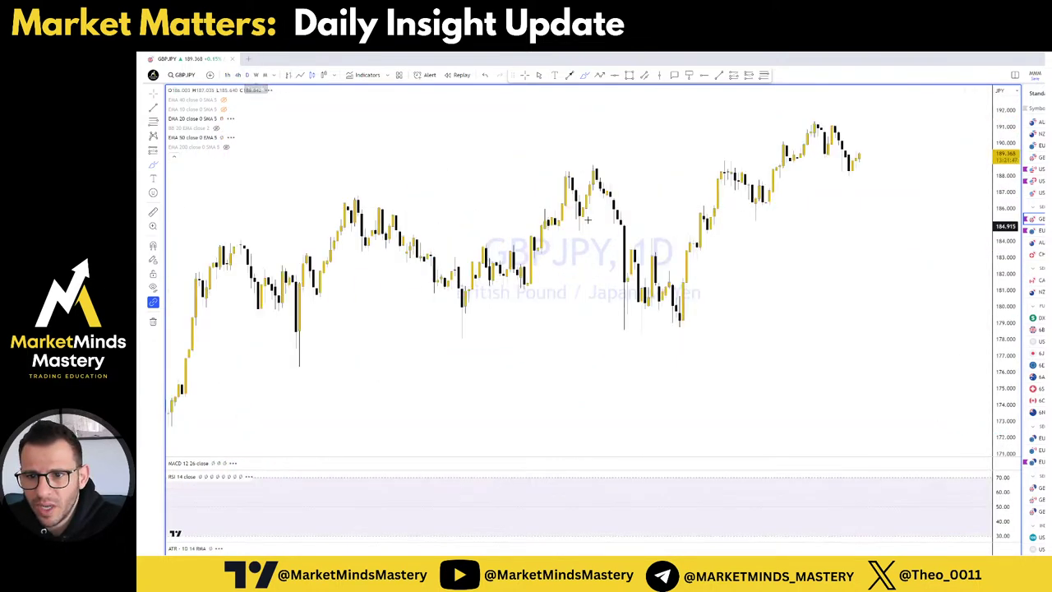
pyautogui.scroll(4, 837, 193)
pyautogui.scroll(-2, 696, 216)
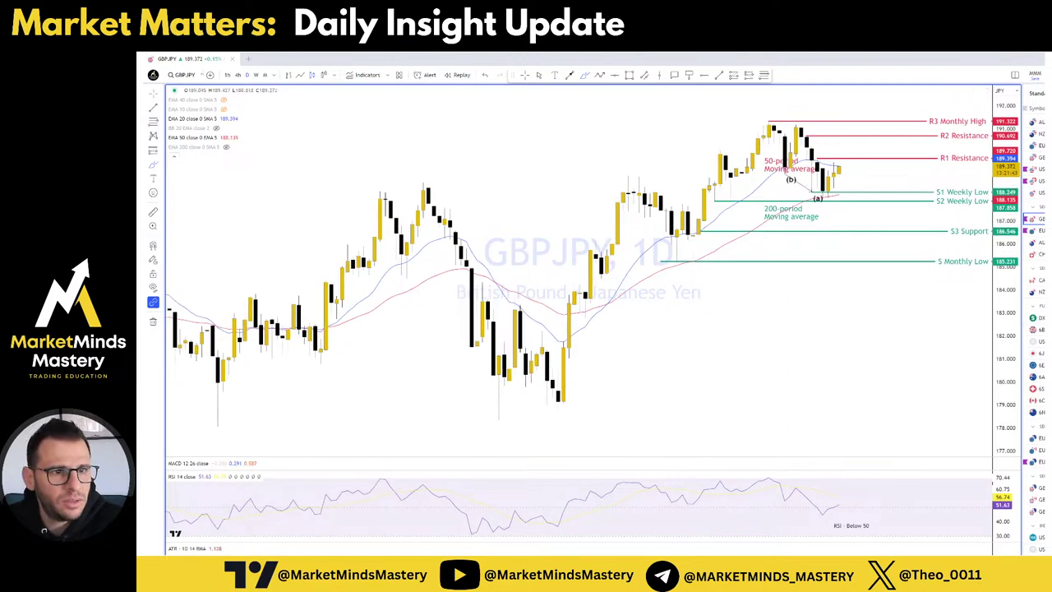
pyautogui.click(236, 74)
pyautogui.click(226, 75)
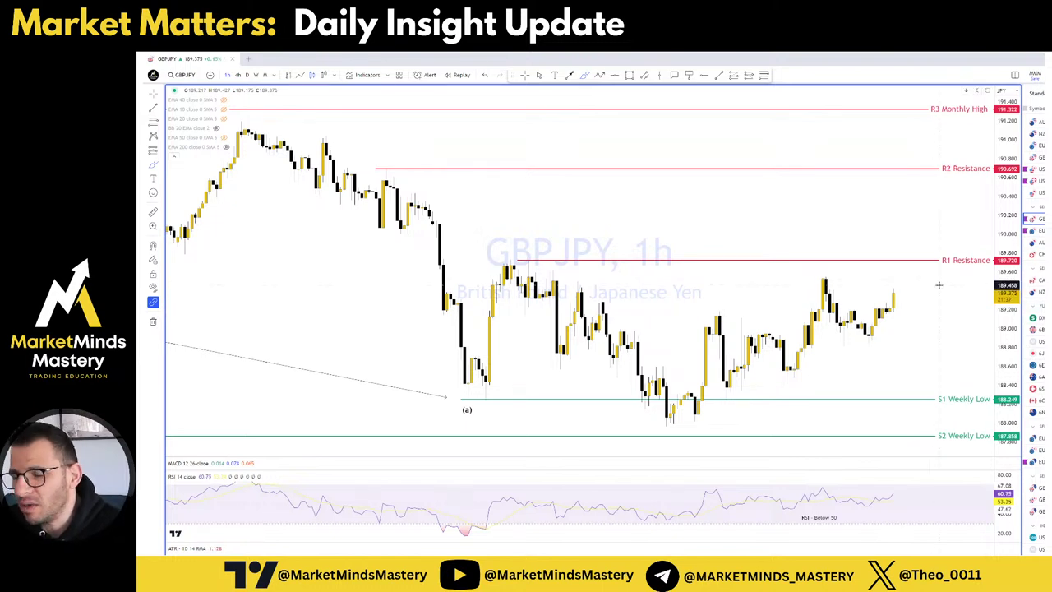
# On the EURJPY 1-hour chart, brush two lines bounding the latest range, a zigzag inside it and a loop around the last candle.
pyautogui.press('Down')
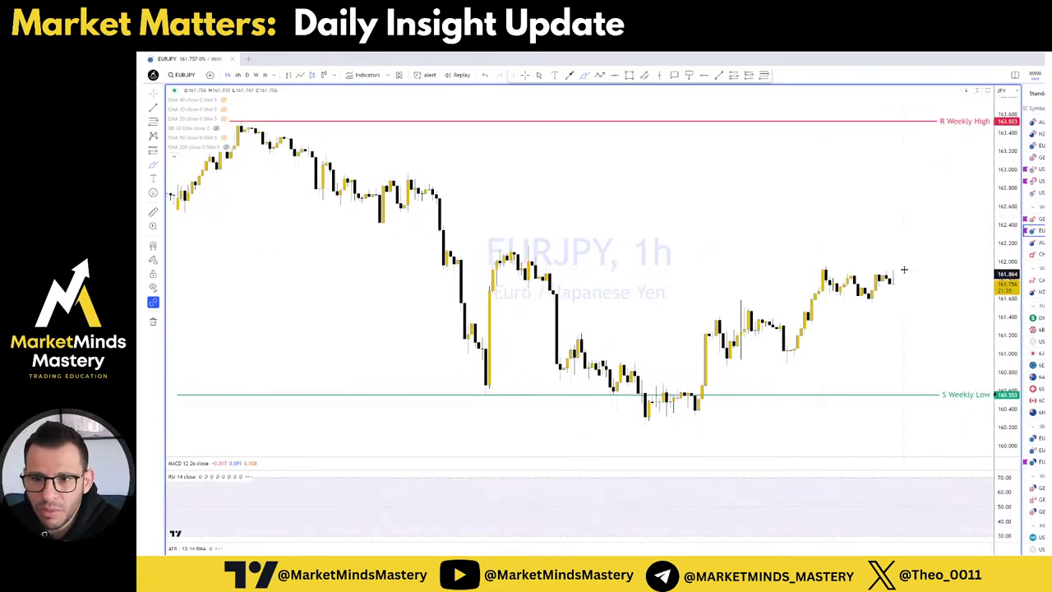
pyautogui.moveTo(809, 269); pyautogui.dragTo(975, 262)
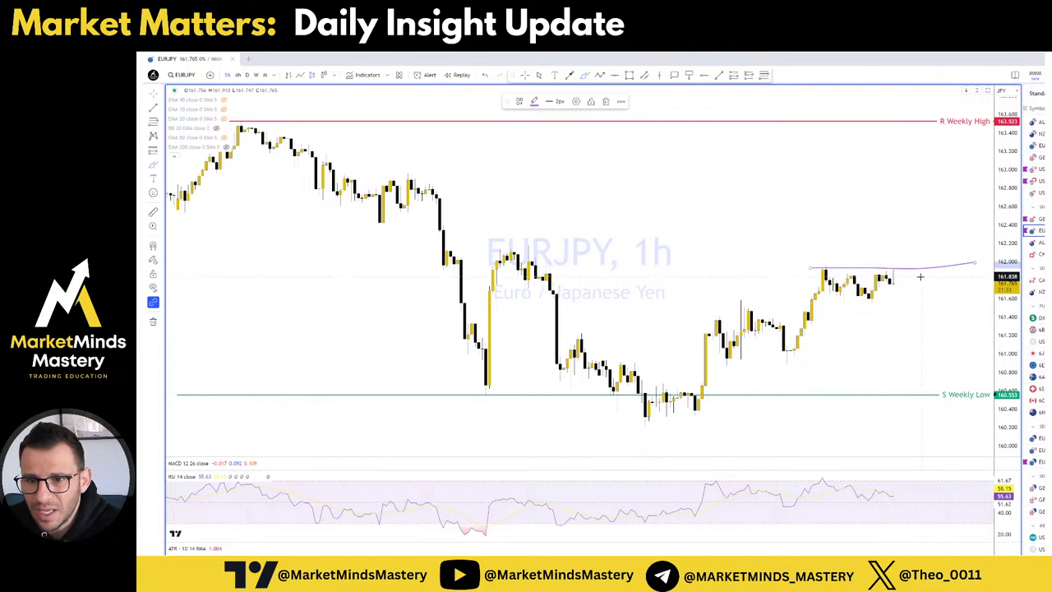
pyautogui.moveTo(834, 302); pyautogui.dragTo(953, 303)
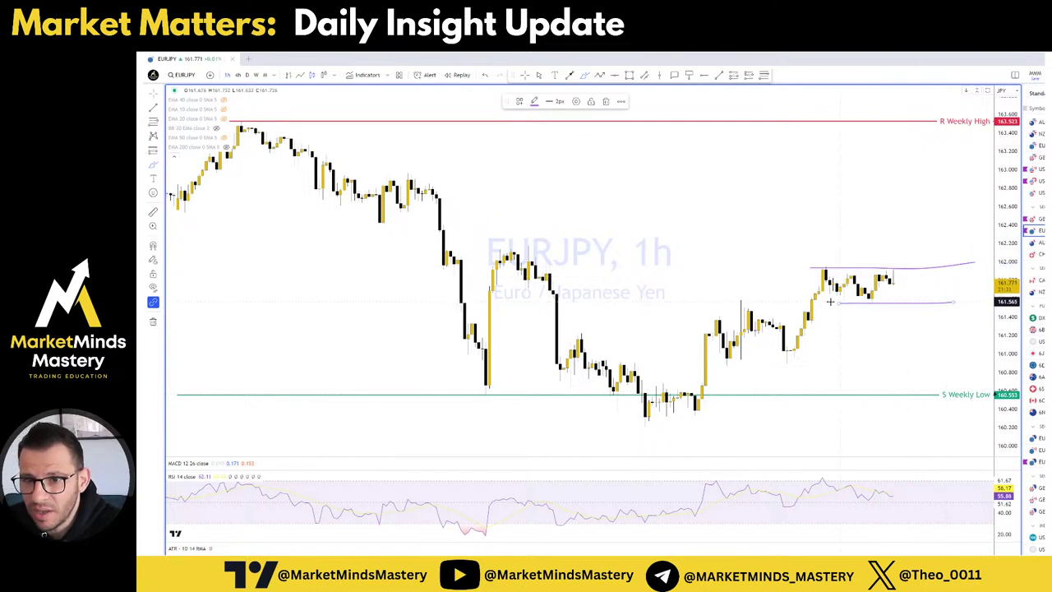
pyautogui.moveTo(825, 272); pyautogui.dragTo(877, 298)
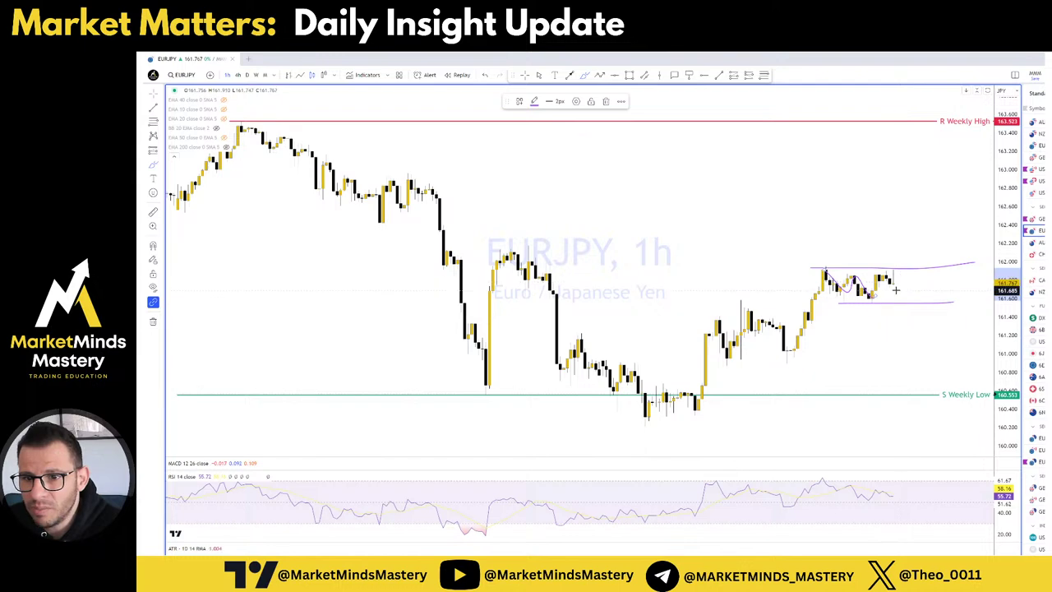
pyautogui.scroll(4, 899, 273)
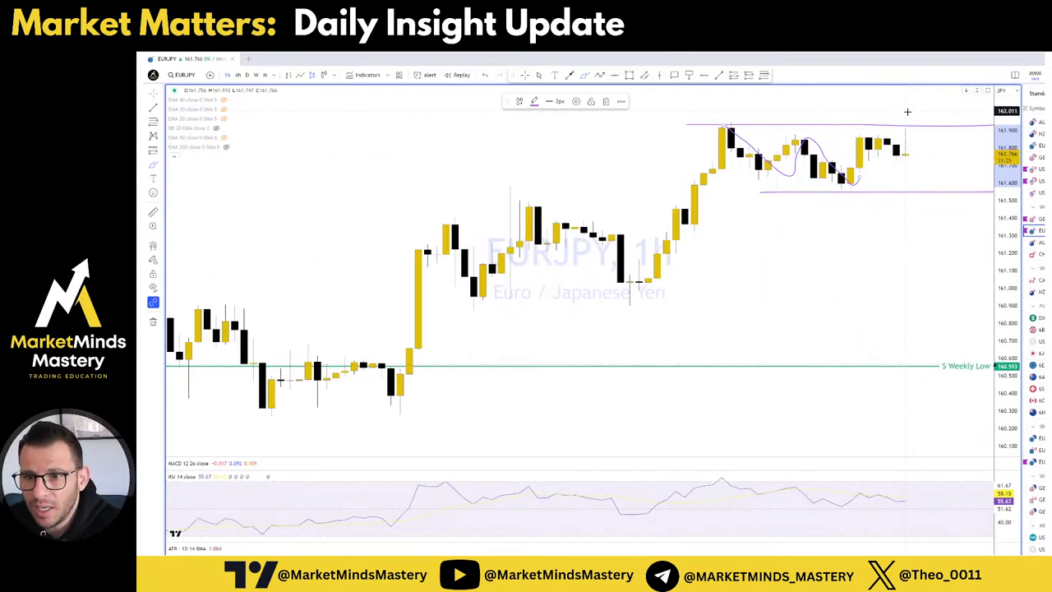
pyautogui.moveTo(892, 134)
pyautogui.mouseDown()
pyautogui.moveTo(910, 160)
pyautogui.moveTo(887, 126)
pyautogui.mouseUp()
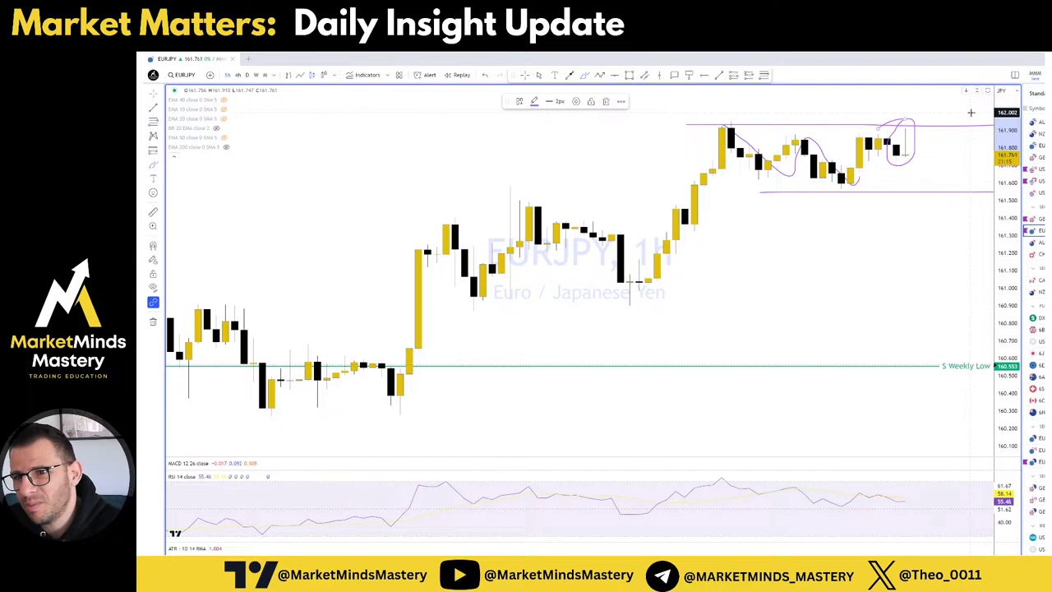
# Delete the loop, zigzag and both range lines brushed on the EURJPY chart.
pyautogui.scroll(-3, 954, 137)
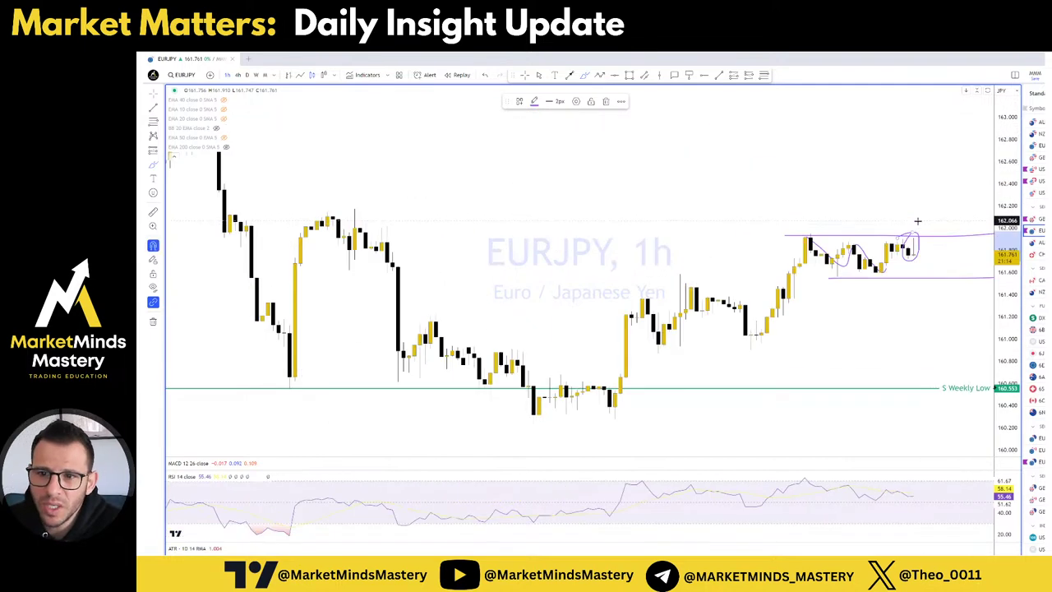
pyautogui.rightClick(912, 307)
pyautogui.moveTo(911, 307)
pyautogui.mouseDown()
pyautogui.moveTo(858, 300)
pyautogui.moveTo(951, 317)
pyautogui.moveTo(918, 317)
pyautogui.mouseUp()
pyautogui.click(813, 272)
pyautogui.press('Delete')
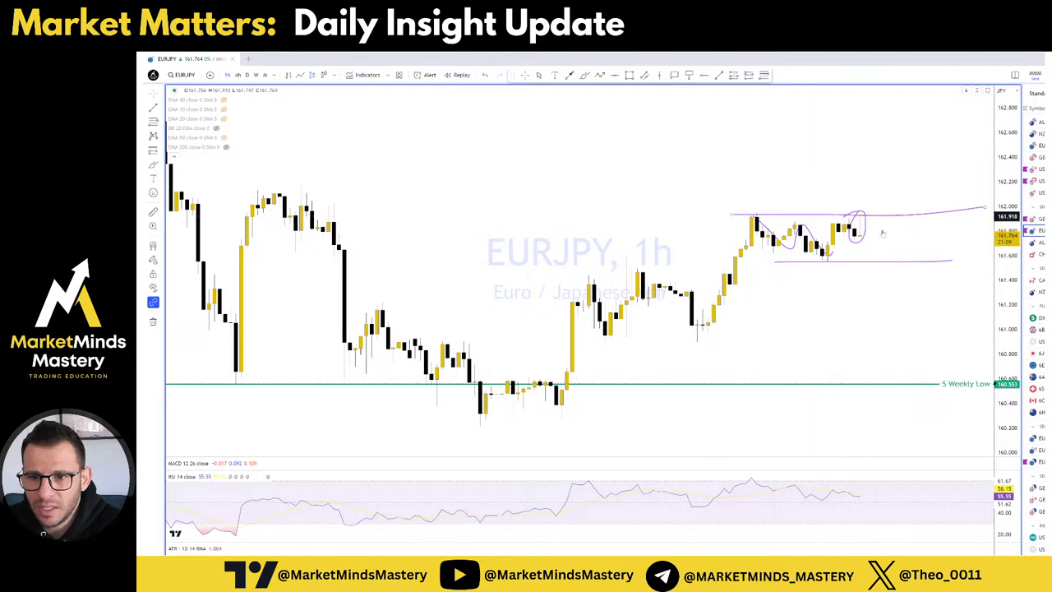
pyautogui.click(815, 244)
pyautogui.press('Delete')
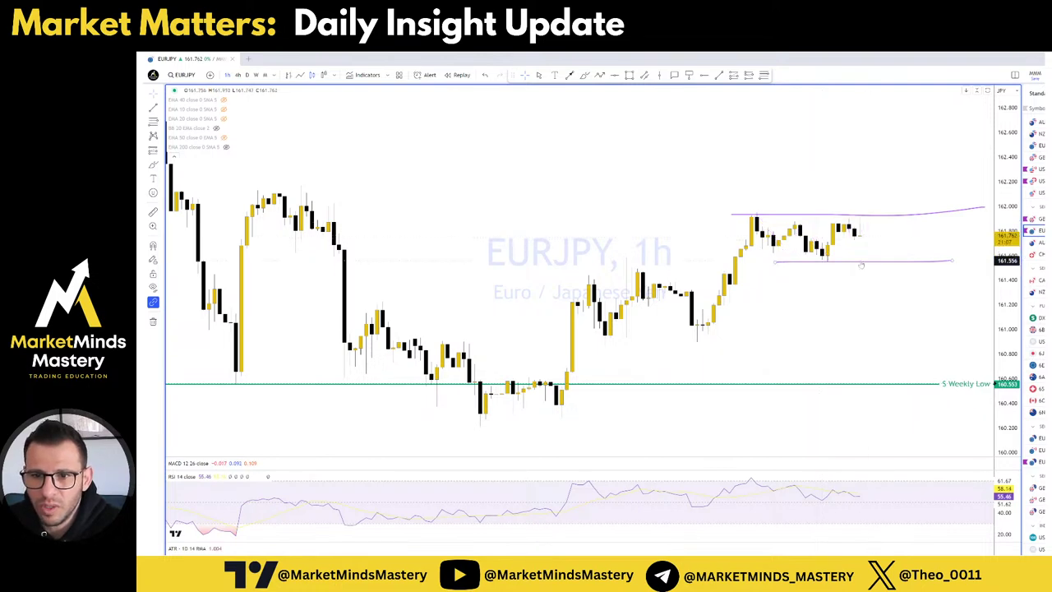
pyautogui.click(862, 261)
pyautogui.press('Delete')
pyautogui.click(886, 215)
pyautogui.press('Delete')
pyautogui.scroll(-5, 877, 232)
pyautogui.scroll(3, 901, 257)
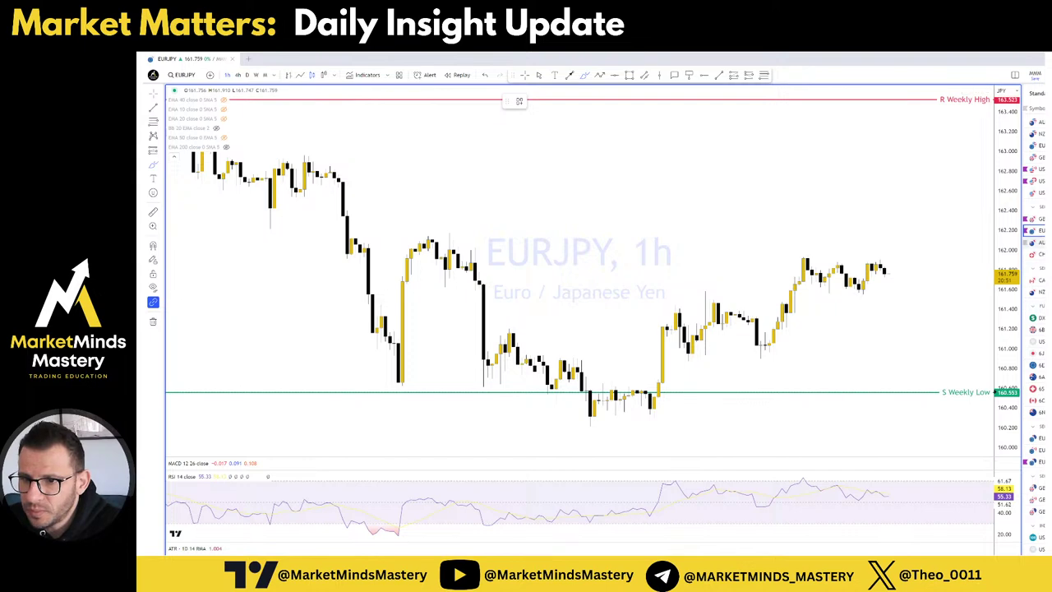
# Open AUDJPY and examine its daily and 4-hour charts around the R1 monthly resistance.
pyautogui.click(1037, 243)
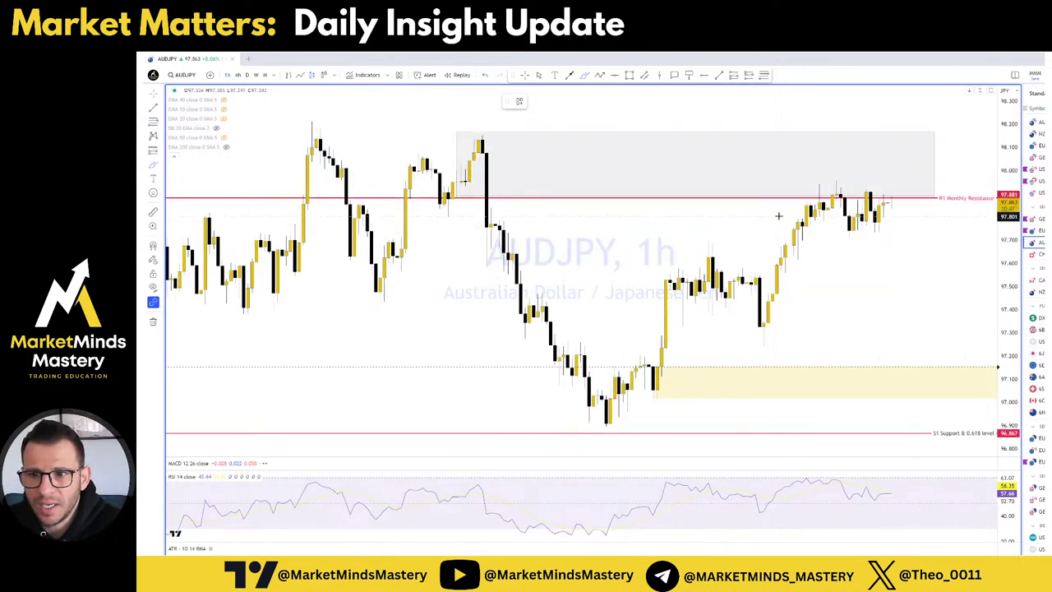
pyautogui.click(247, 74)
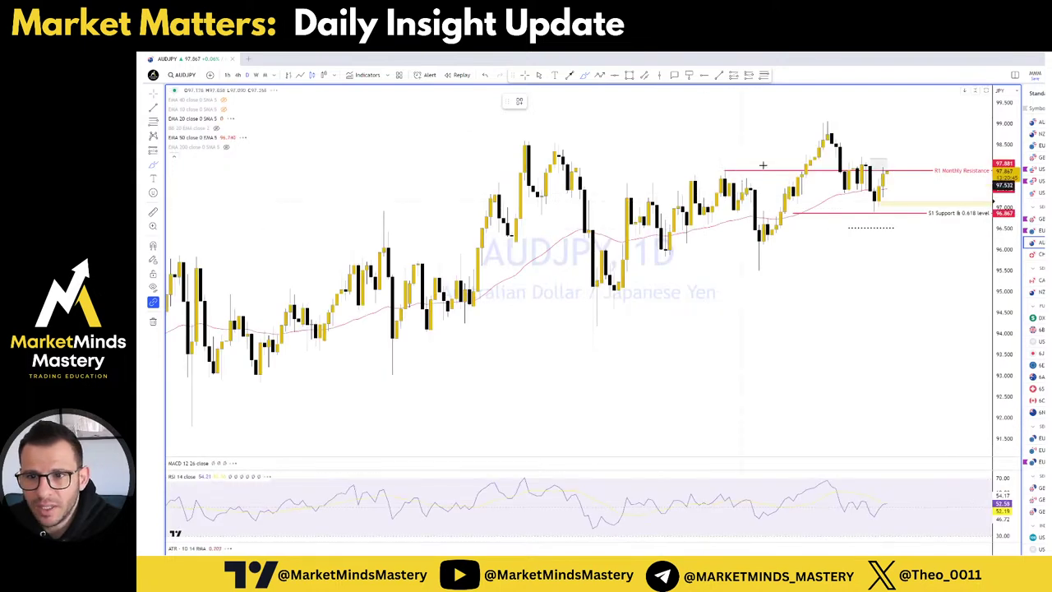
pyautogui.scroll(3, 855, 189)
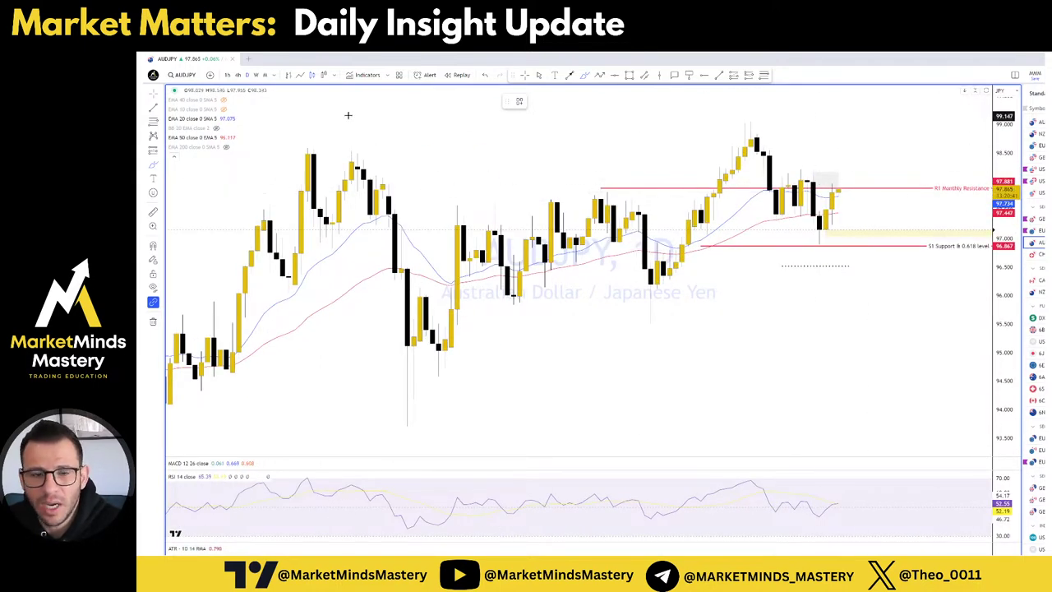
pyautogui.click(237, 75)
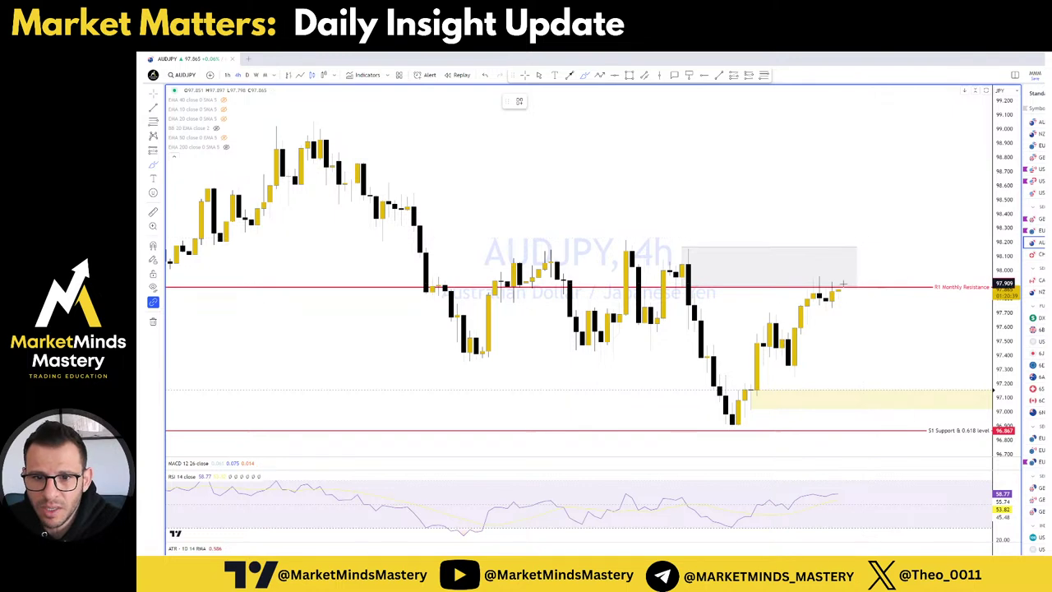
pyautogui.scroll(-1, 706, 271)
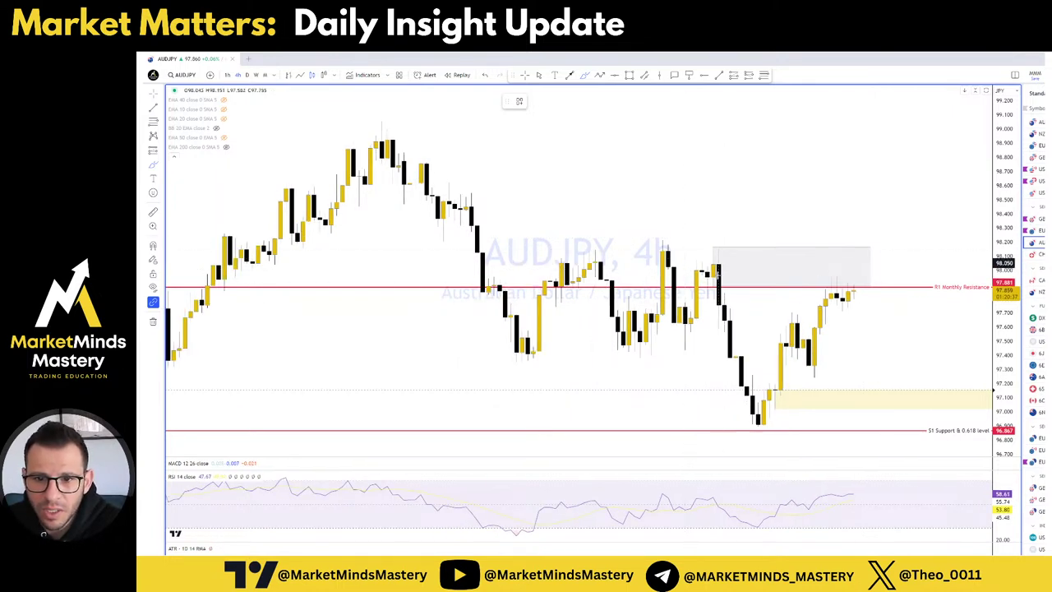
# Brush a loop around the last high above the R1 monthly resistance on AUDJPY and increase the grey zone's fill opacity.
pyautogui.moveTo(716, 289)
pyautogui.mouseDown()
pyautogui.moveTo(734, 247)
pyautogui.moveTo(707, 263)
pyautogui.moveTo(723, 289)
pyautogui.mouseUp()
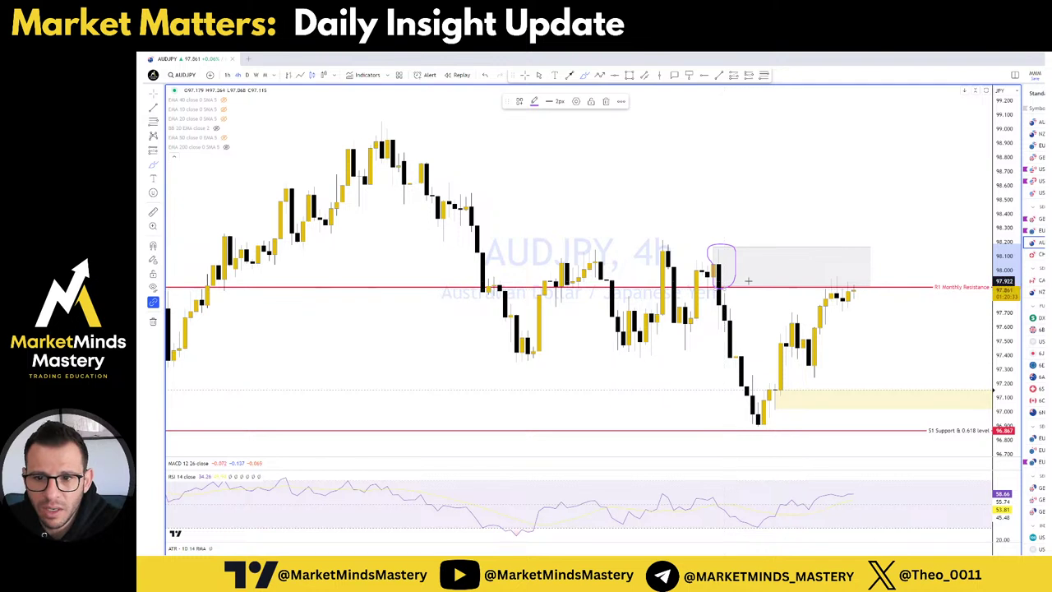
pyautogui.click(756, 248)
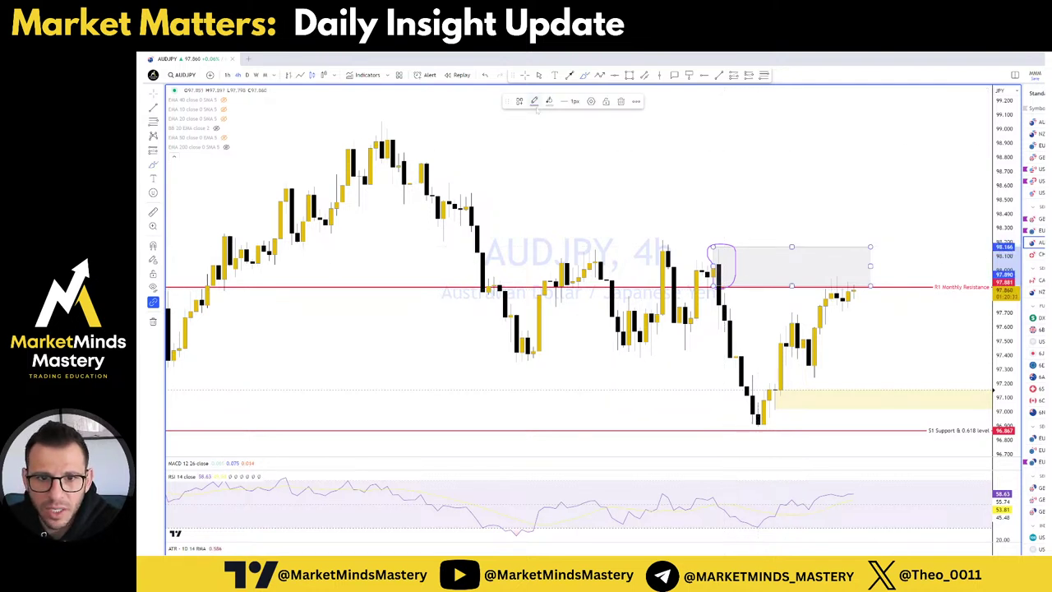
pyautogui.click(548, 102)
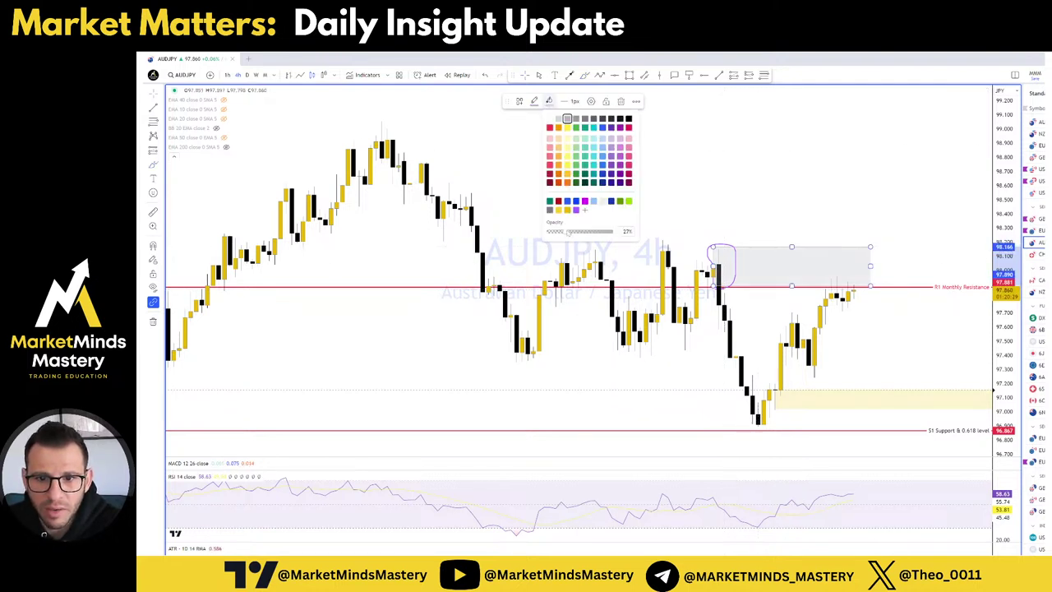
pyautogui.moveTo(567, 233); pyautogui.dragTo(576, 232)
pyautogui.click(702, 230)
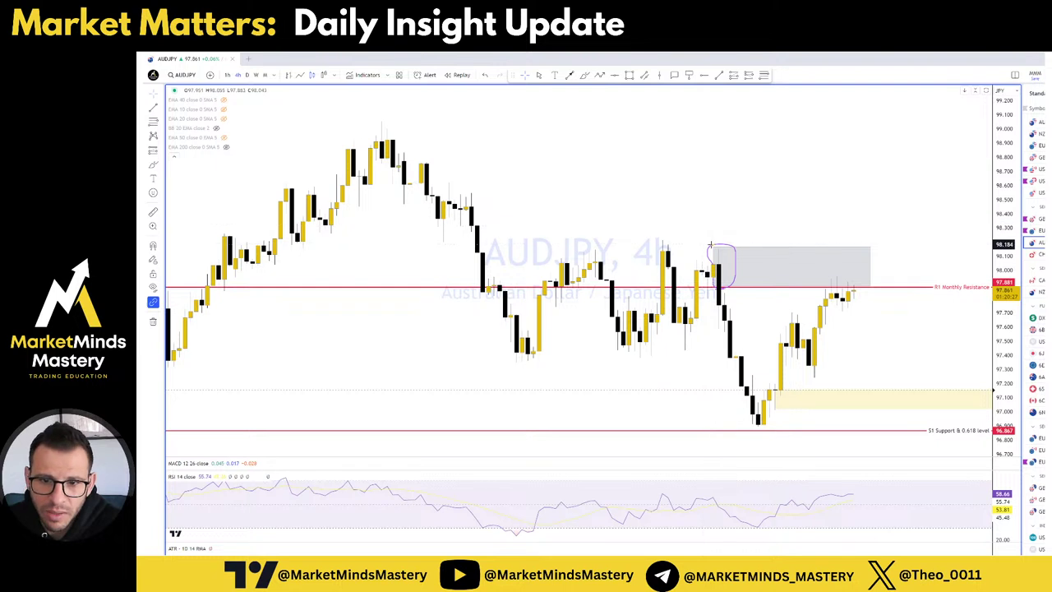
# Delete the grey zone above the R1 monthly resistance and the loop brushed around its first candle.
pyautogui.click(712, 245)
pyautogui.press('Delete')
pyautogui.hotkey('ctrl', 'z')
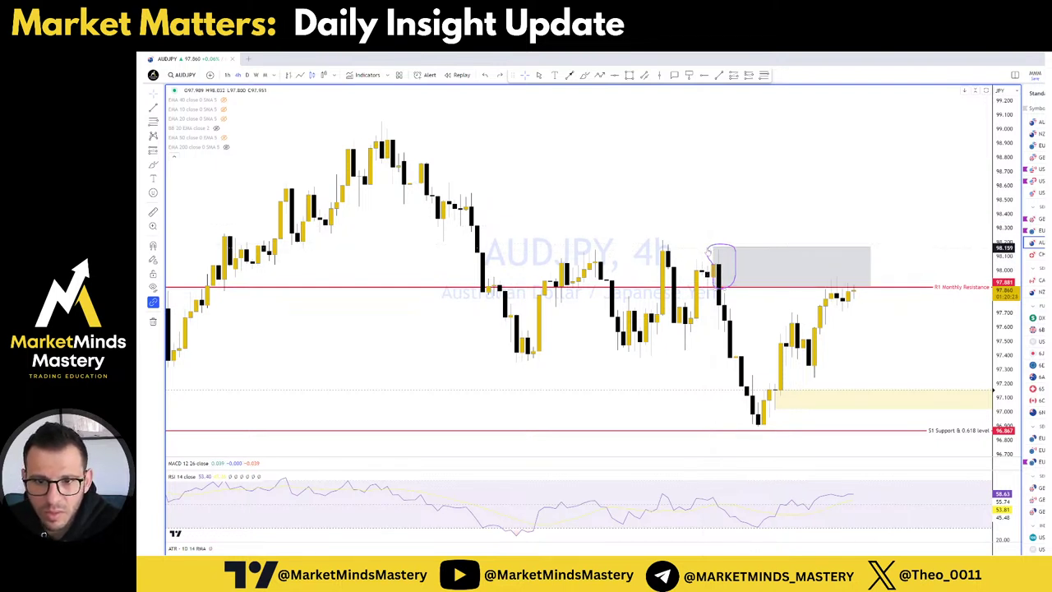
pyautogui.hotkey('ctrl', 'y')
pyautogui.scroll(4, 709, 264)
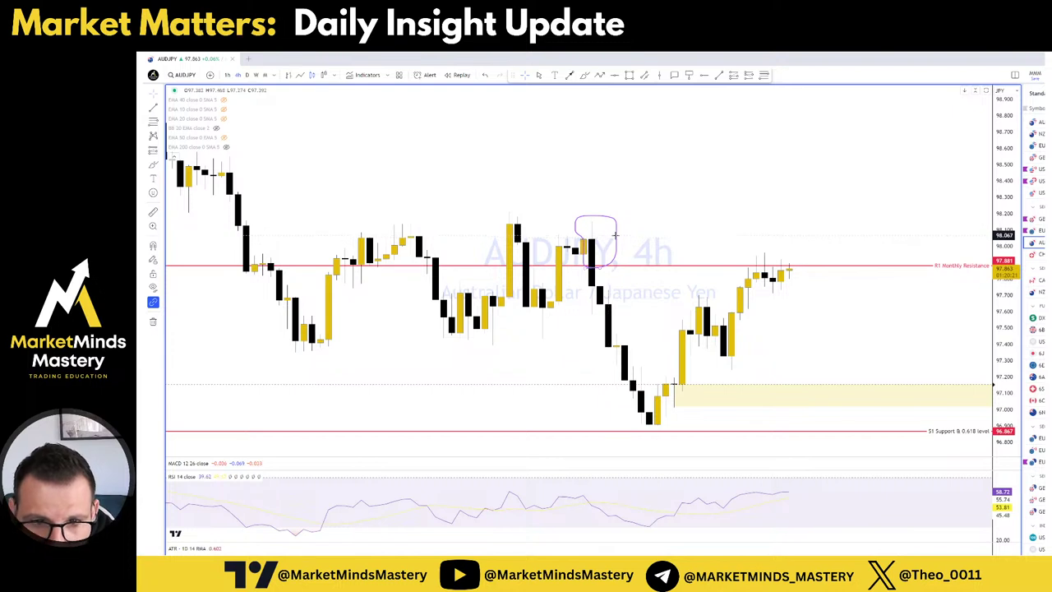
pyautogui.click(616, 235)
pyautogui.press('Delete')
# Draw a rectangle from about 97.883 to 98.151 starting at the last swing high above R1, styled with the grey order-block template.
pyautogui.click(629, 75)
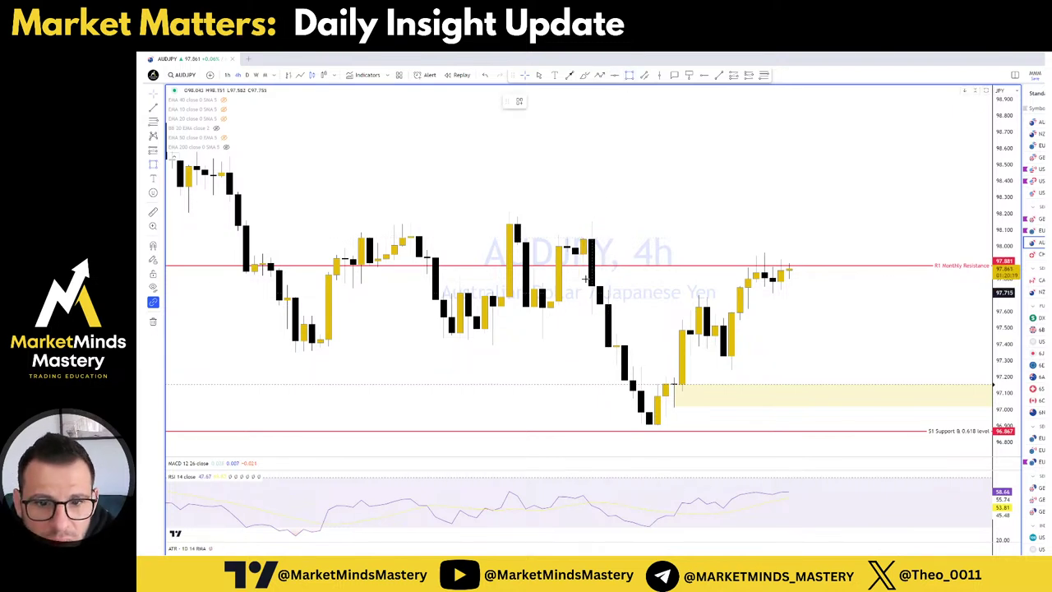
pyautogui.keyDown('ctrl'); pyautogui.click(584, 265); pyautogui.keyUp('ctrl')
pyautogui.keyDown('ctrl'); pyautogui.click(592, 221); pyautogui.keyUp('ctrl')
pyautogui.moveTo(589, 220); pyautogui.dragTo(789, 221)
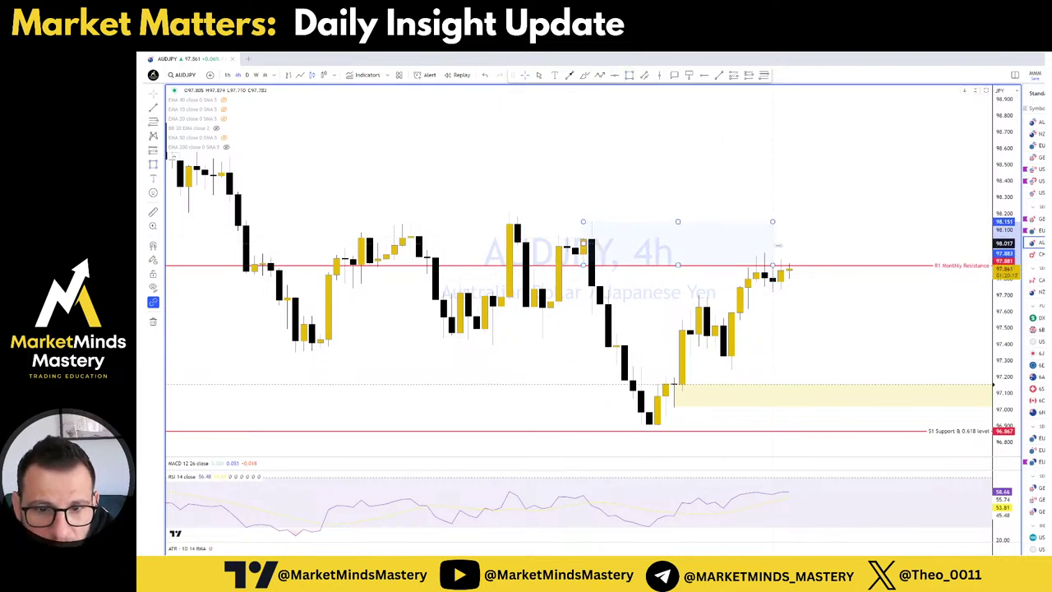
pyautogui.click(518, 102)
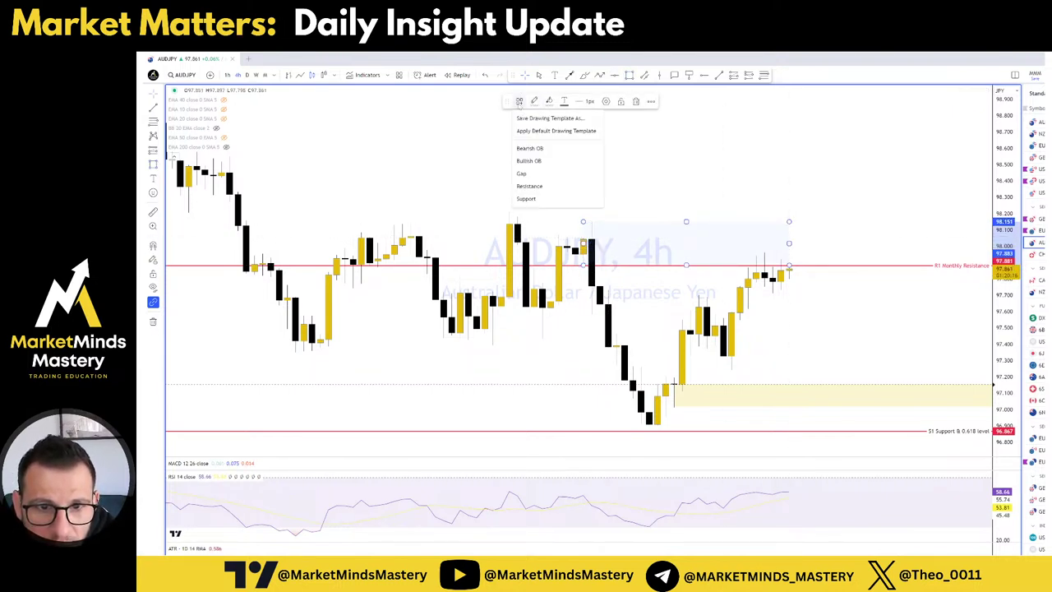
pyautogui.click(538, 161)
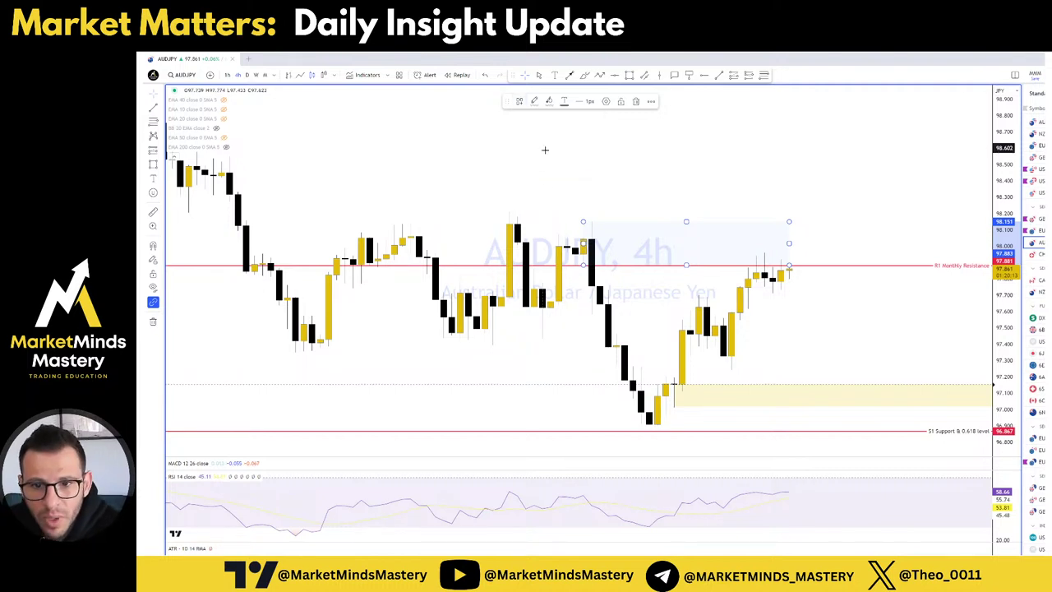
# Examine AUDJPY's 4-hour, 1-hour and daily charts between the new grey zone and the S1 support.
pyautogui.moveTo(663, 207); pyautogui.dragTo(775, 207)
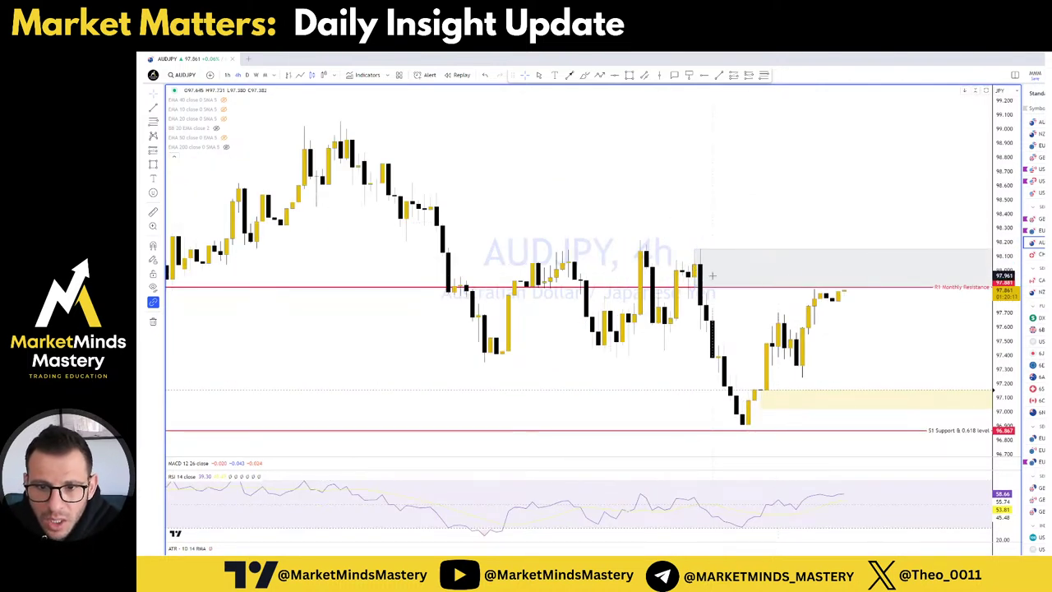
pyautogui.scroll(-2, 830, 294)
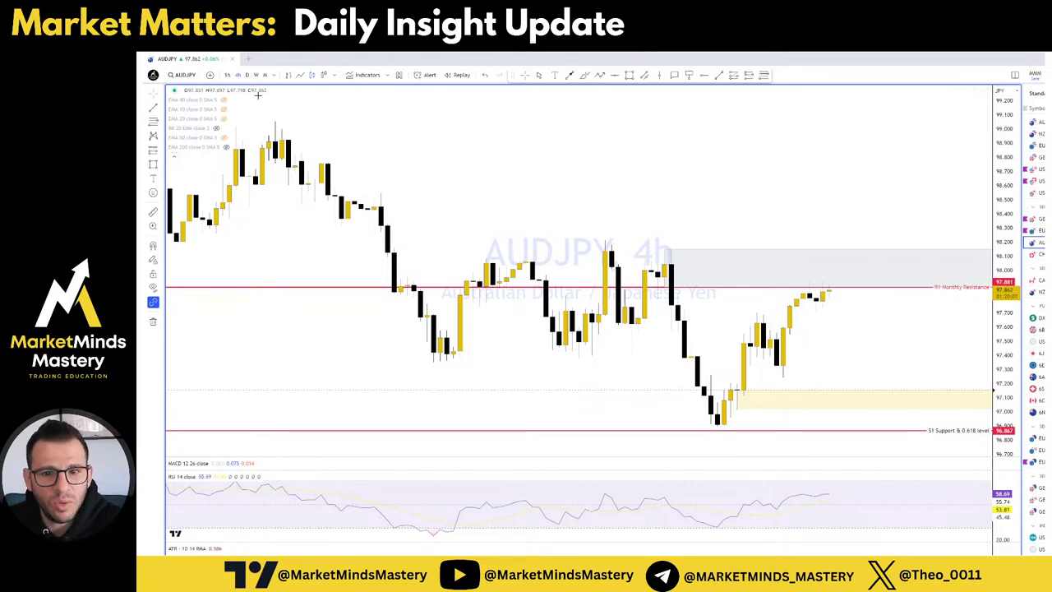
pyautogui.click(227, 75)
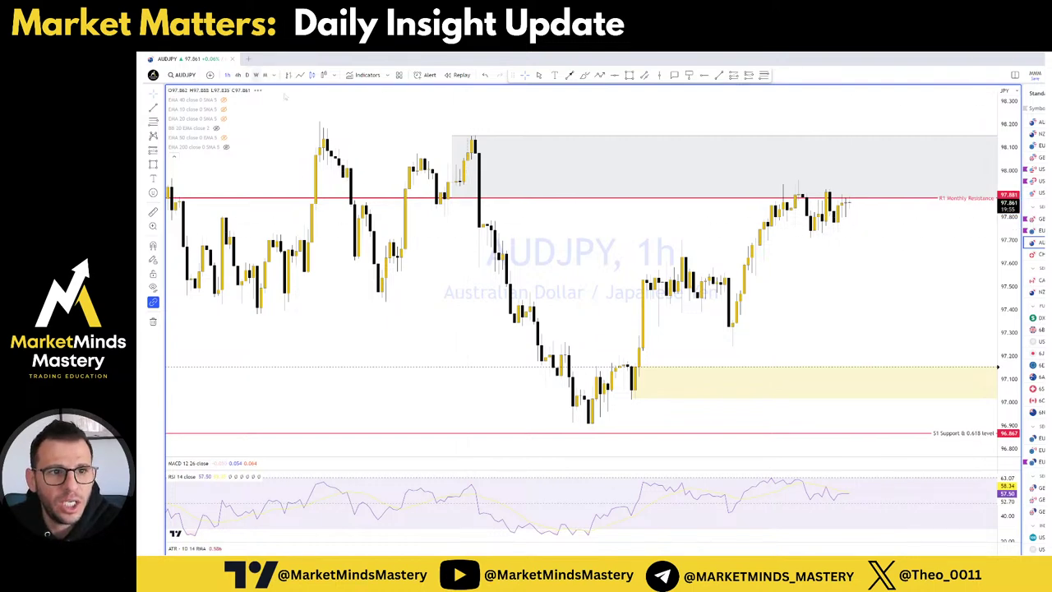
pyautogui.click(247, 74)
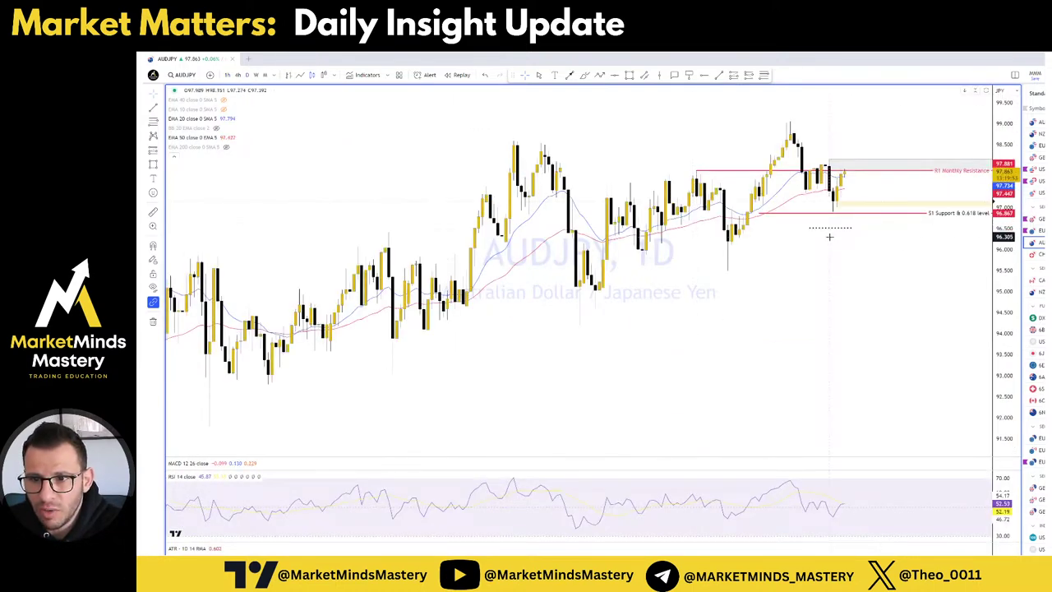
pyautogui.scroll(3, 828, 237)
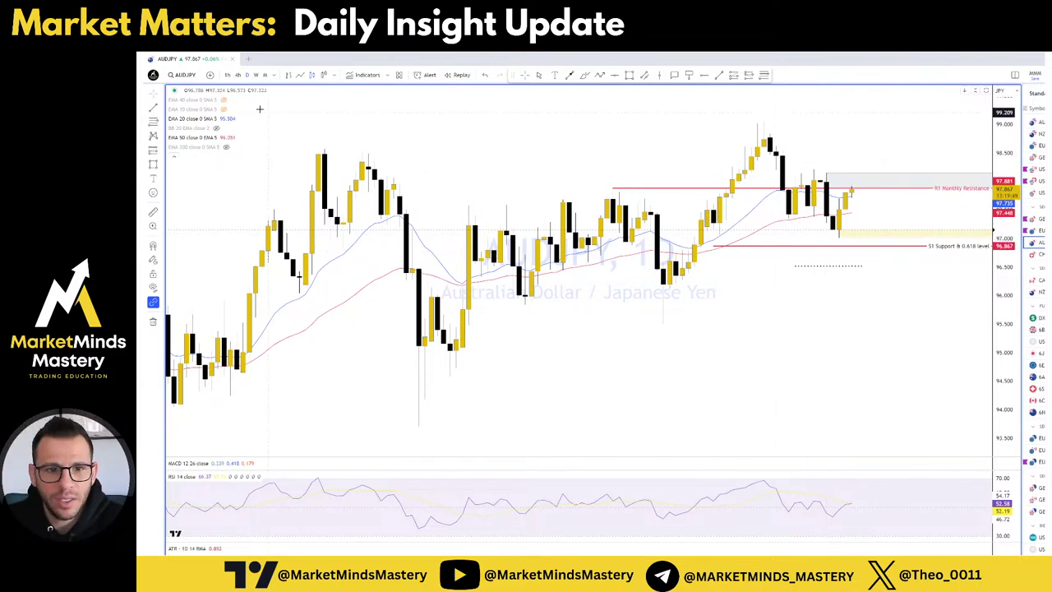
pyautogui.click(237, 75)
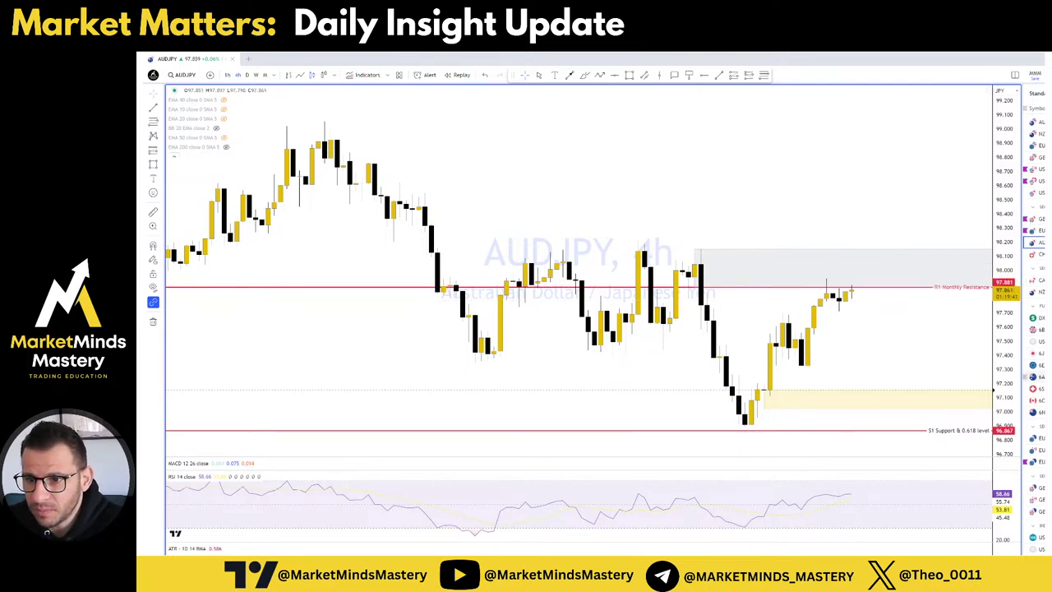
pyautogui.scroll(-2, 1034, 376)
# Open EURAUD and brush two lines bounding the latest sideways range on its 4-hour chart.
pyautogui.click(1036, 320)
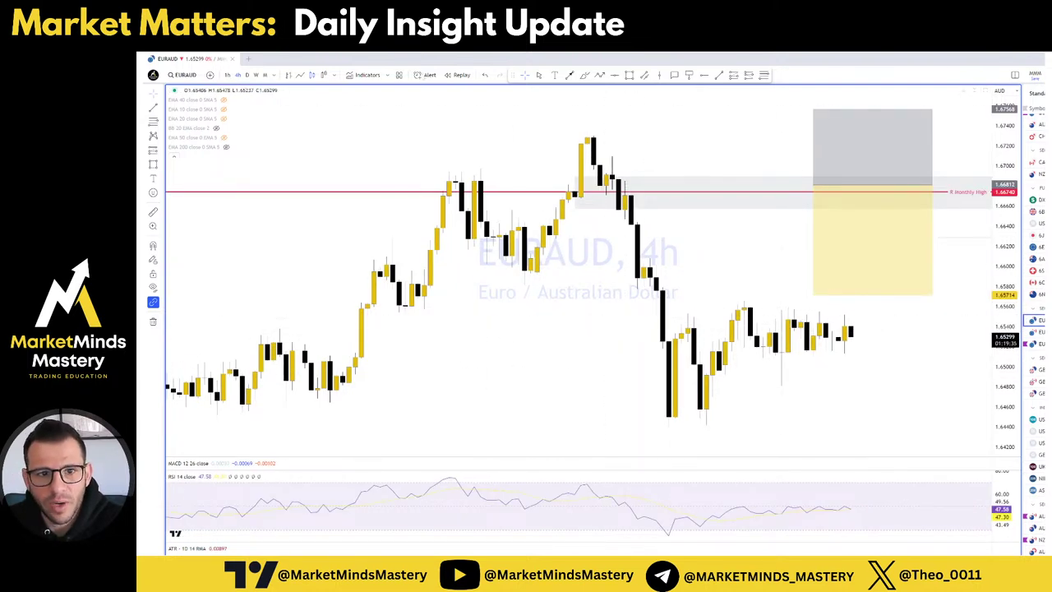
pyautogui.click(585, 76)
pyautogui.moveTo(734, 310); pyautogui.dragTo(851, 311)
pyautogui.moveTo(752, 350); pyautogui.dragTo(920, 352)
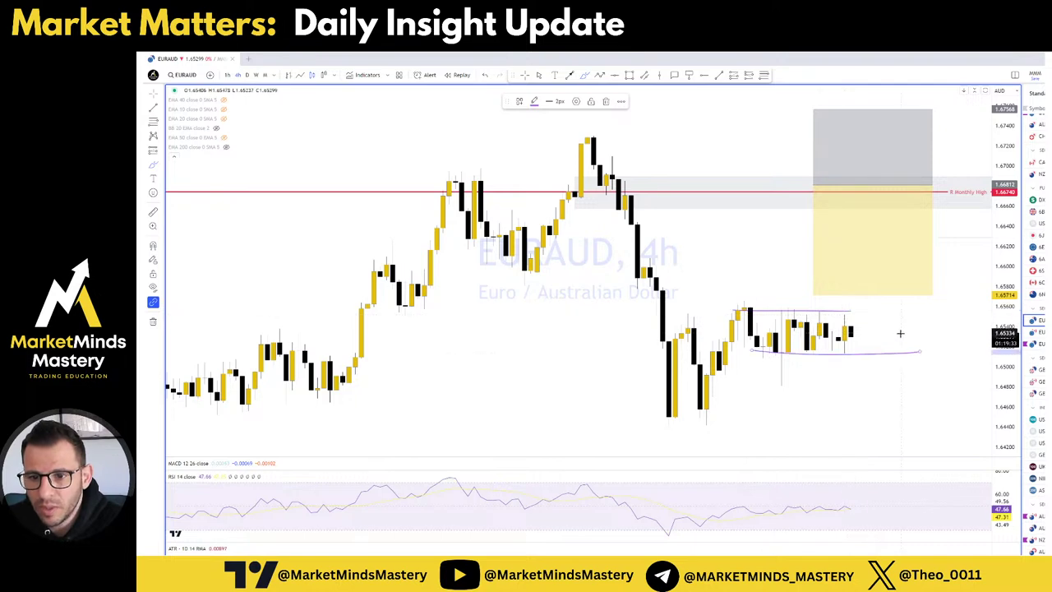
# Look briefly at EURCAD, then return to EURAUD and delete the upper brushed range line.
pyautogui.click(1037, 332)
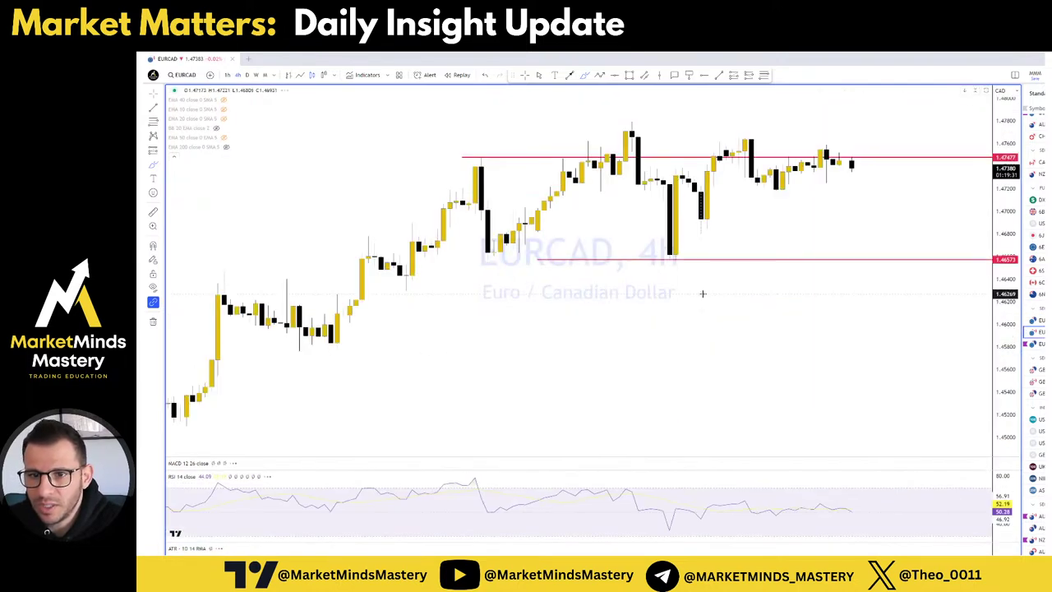
pyautogui.press('Up')
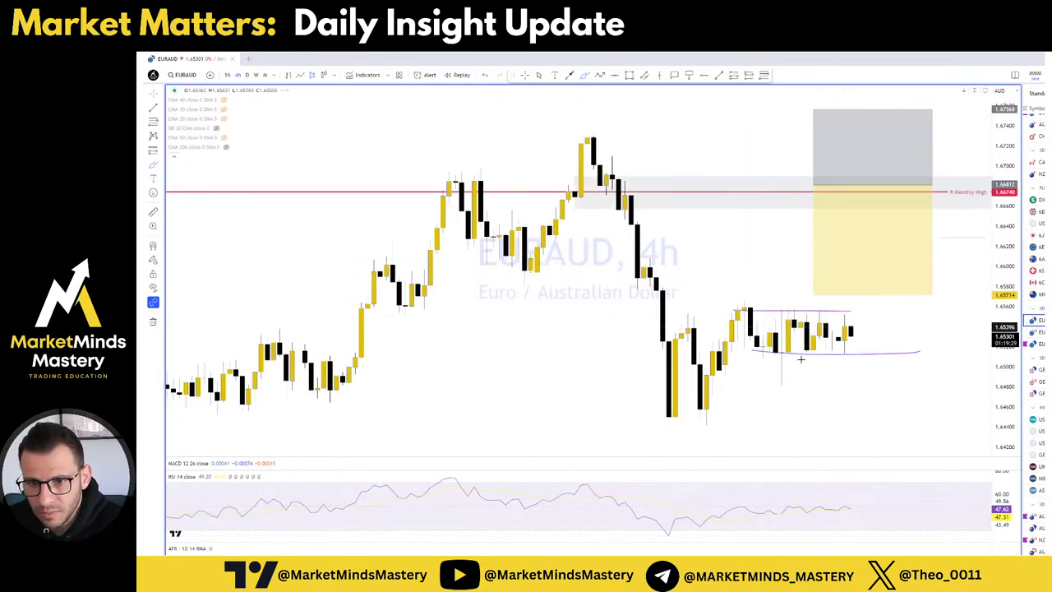
pyautogui.press('Down')
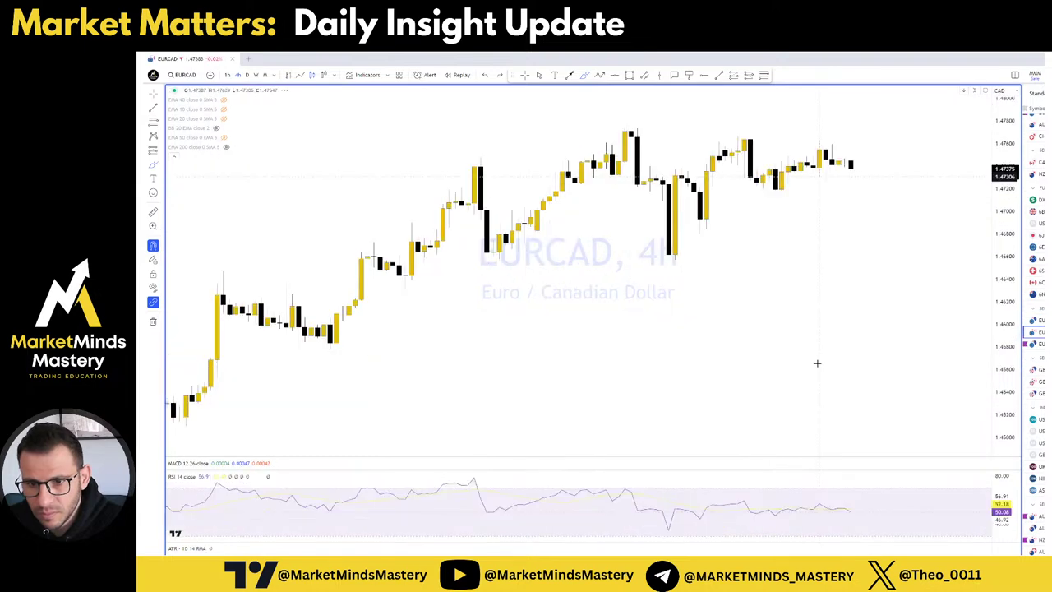
pyautogui.press('Up')
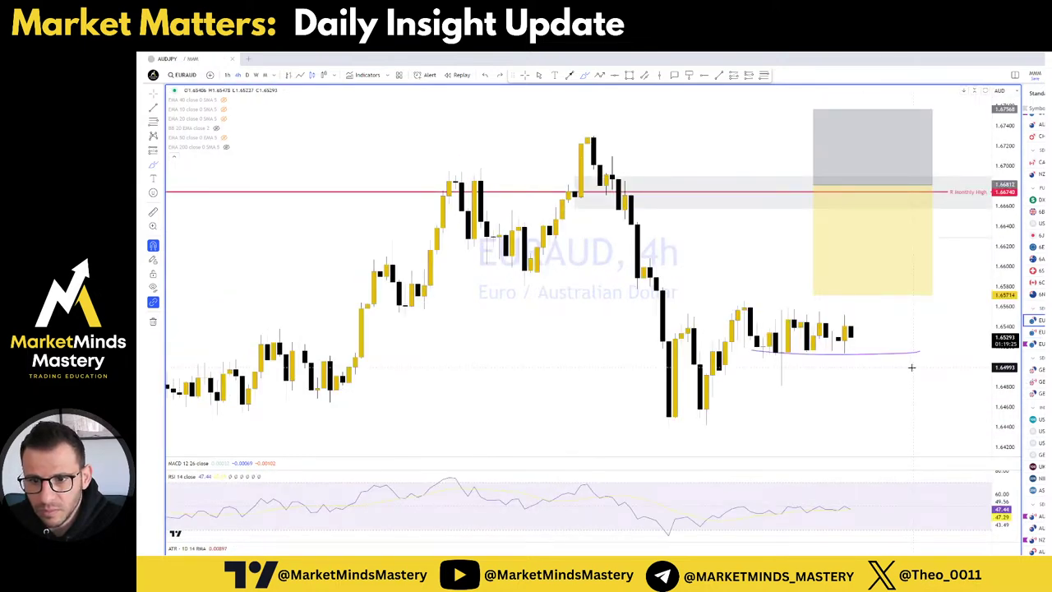
# Open EURCAD and examine its 4-hour, weekly and daily charts around the red level at 1.47477.
pyautogui.click(1035, 332)
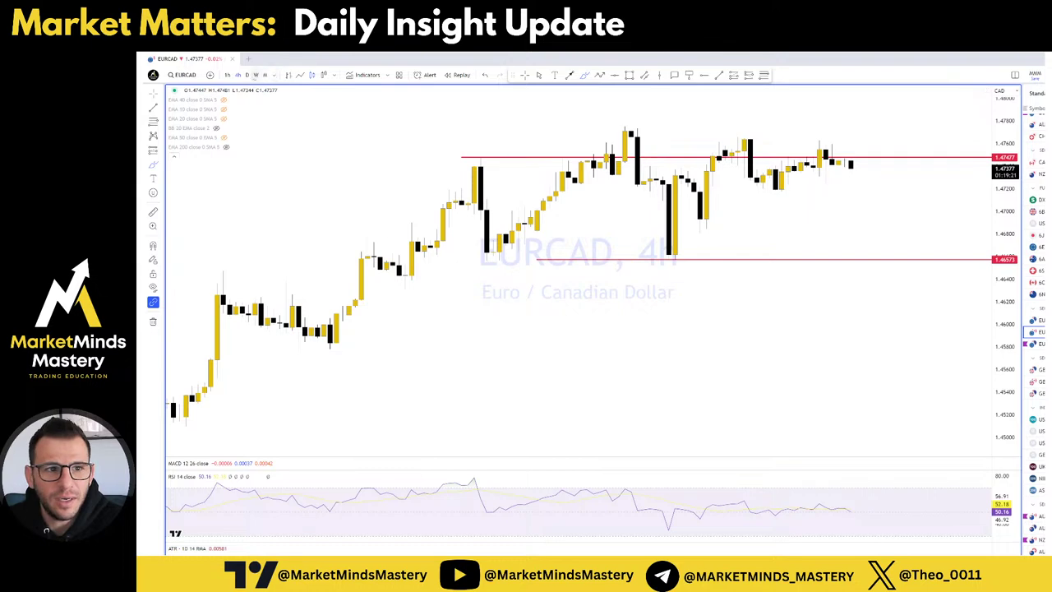
pyautogui.click(256, 74)
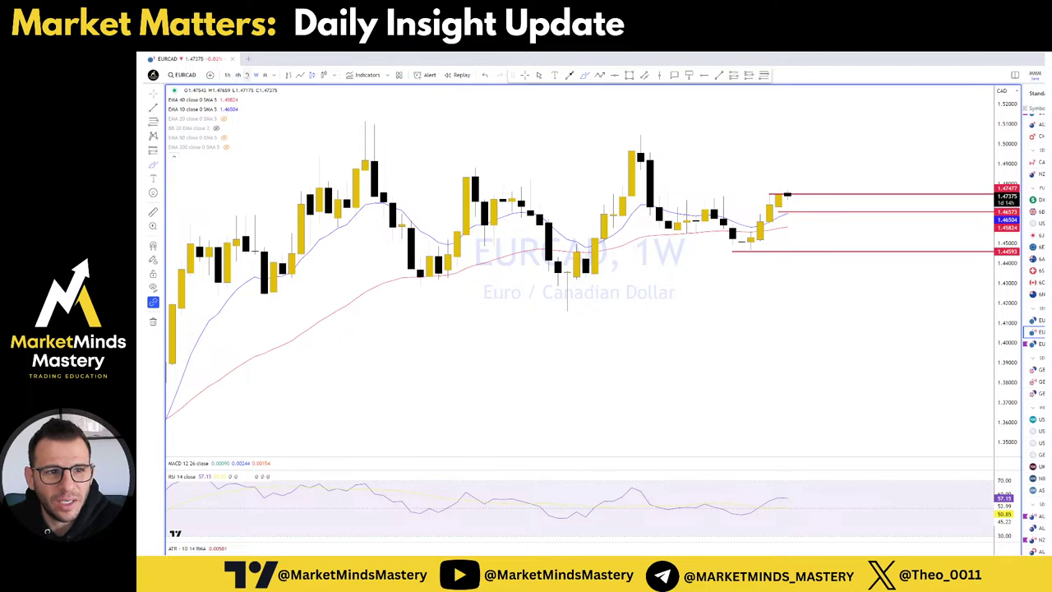
pyautogui.click(247, 74)
pyautogui.scroll(-2, 764, 192)
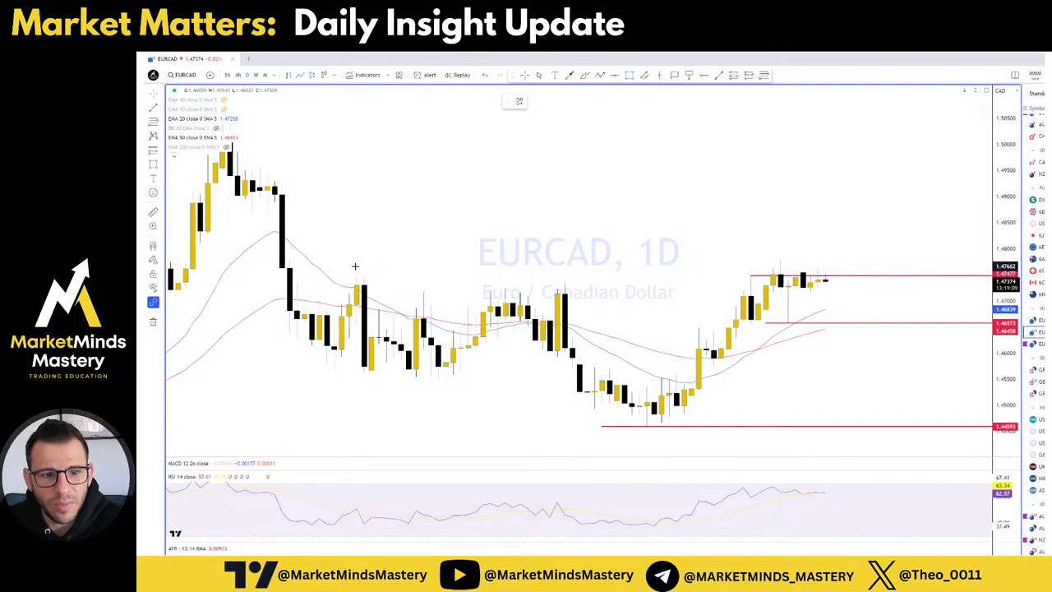
# Draw a grey rectangle zone from about 1.47496 to 1.47662 on EURCAD's daily chart, starting at the earlier swing high.
pyautogui.moveTo(355, 266)
pyautogui.mouseDown()
pyautogui.moveTo(871, 261)
pyautogui.moveTo(862, 274)
pyautogui.mouseUp()
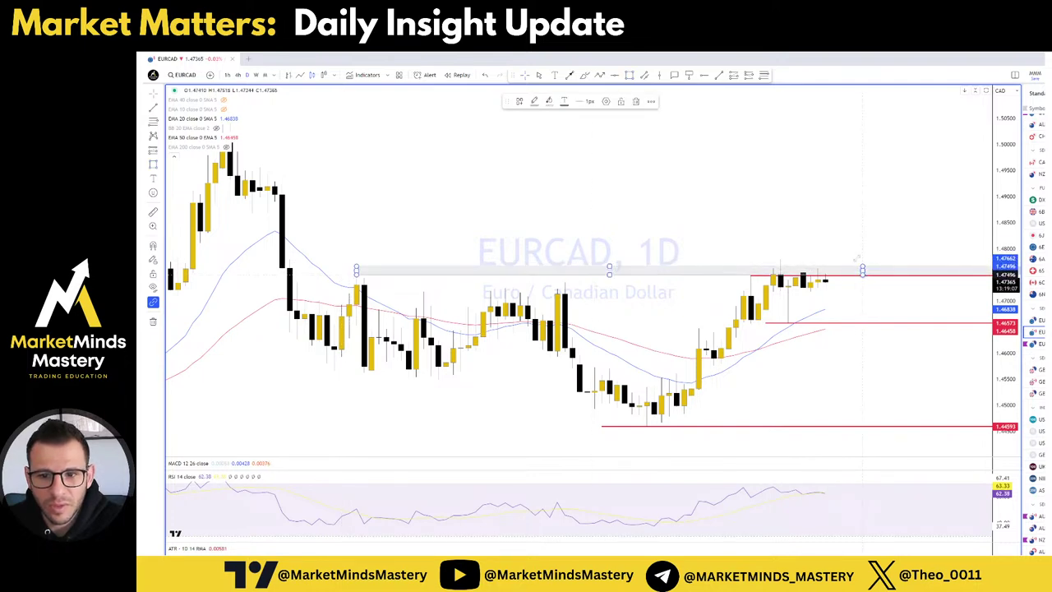
pyautogui.click(857, 258)
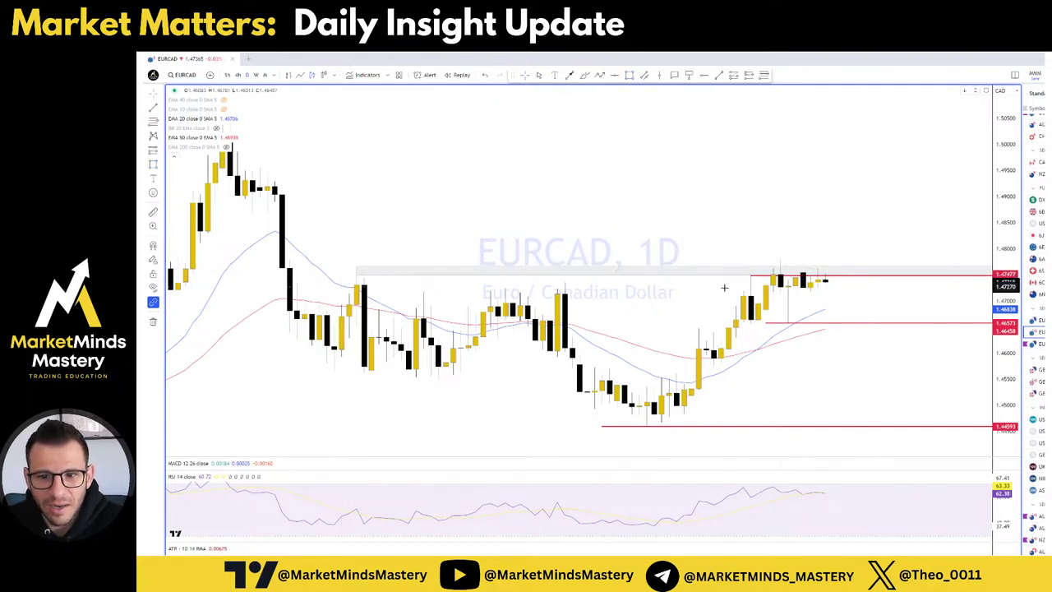
pyautogui.scroll(3, 691, 285)
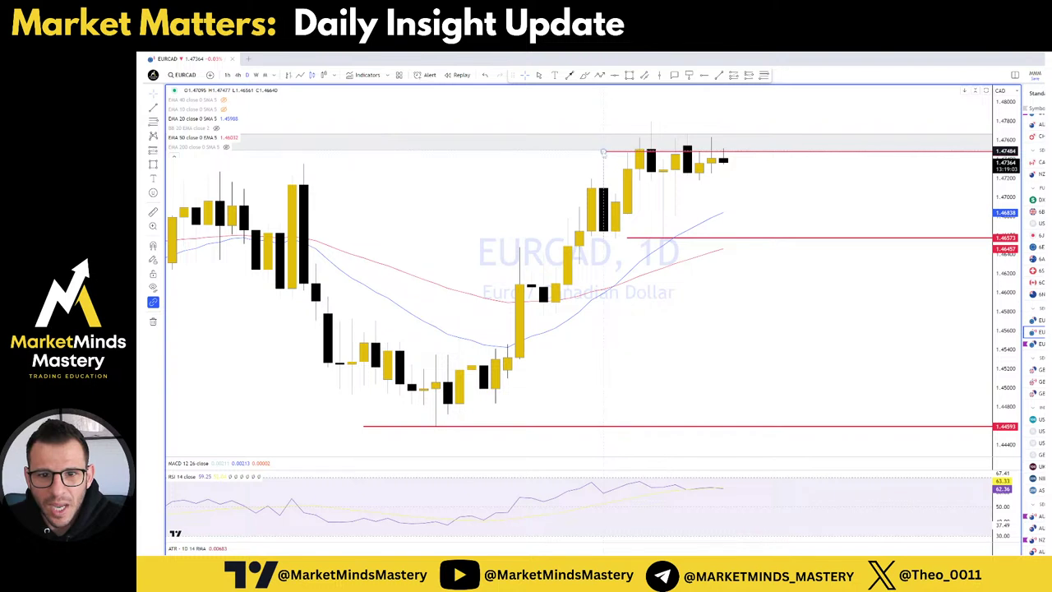
pyautogui.rightClick(741, 124)
pyautogui.click(689, 120)
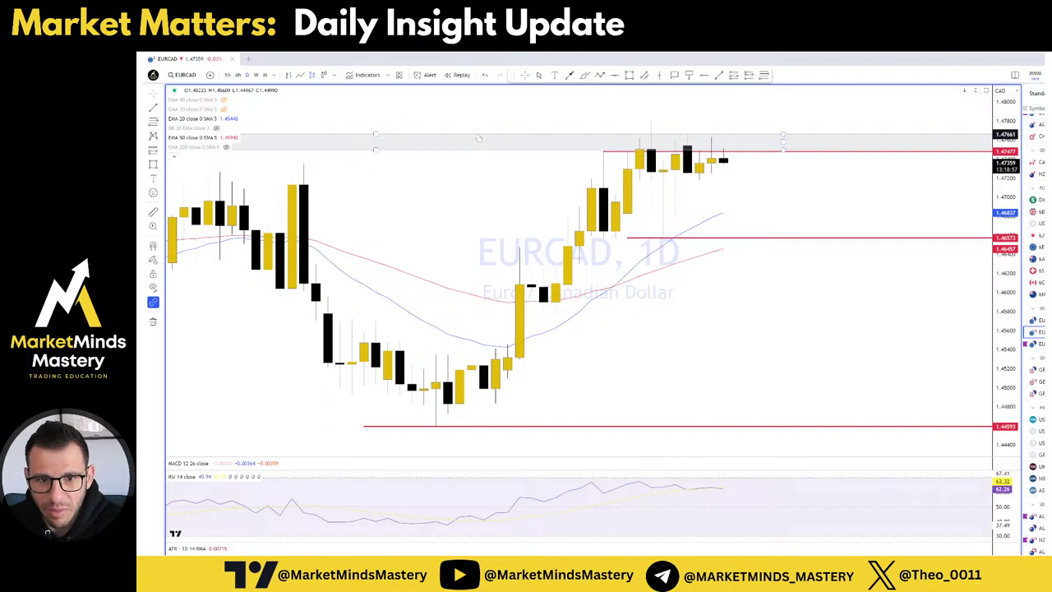
pyautogui.click(478, 138)
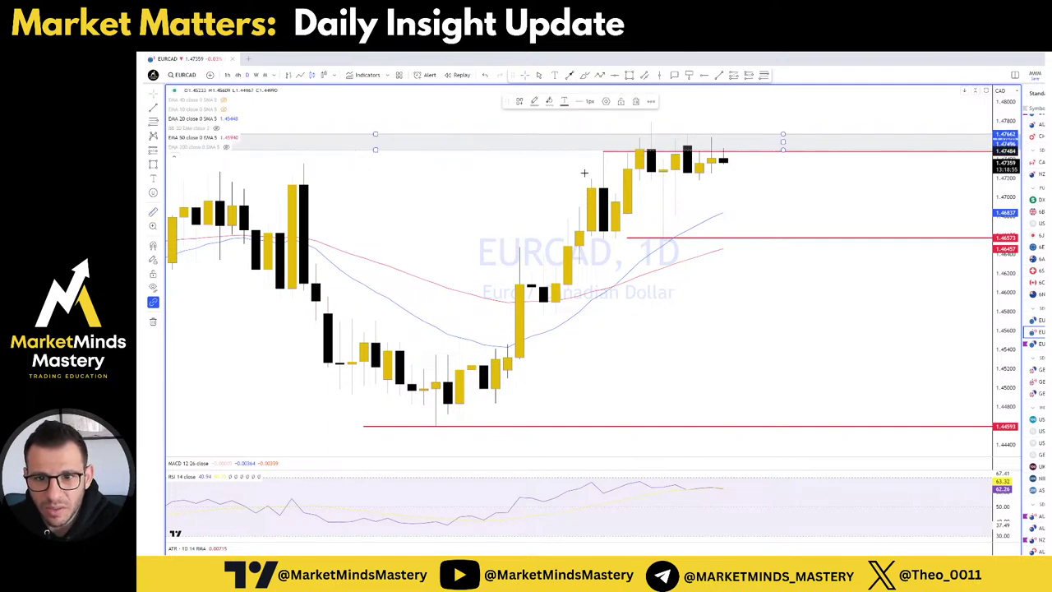
pyautogui.moveTo(584, 173); pyautogui.dragTo(740, 209)
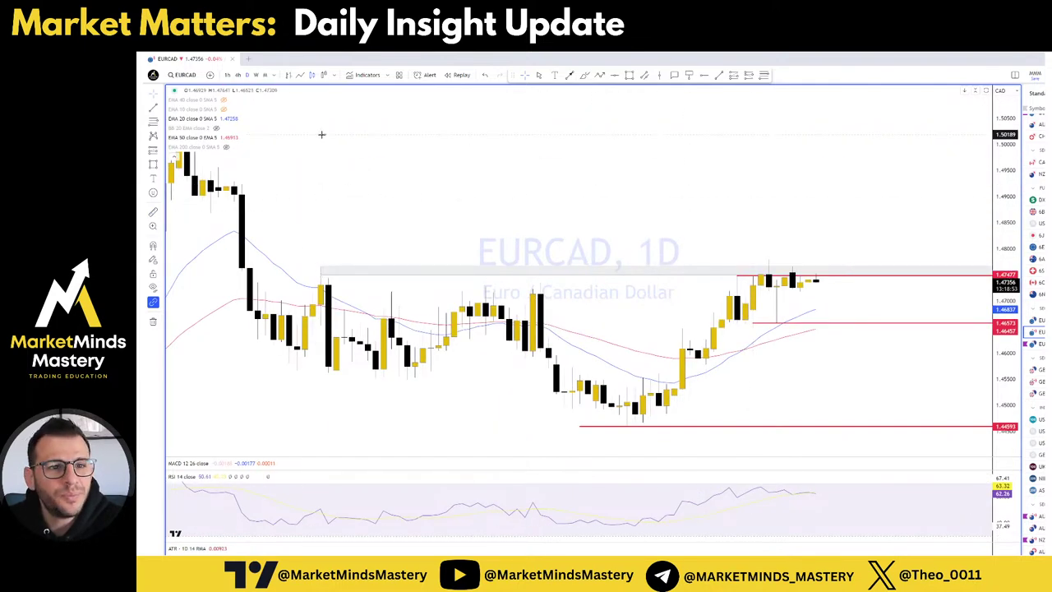
# On EURCAD's 4-hour chart, brush two short horizontal lines at the latest lows below the grey zone.
pyautogui.click(238, 75)
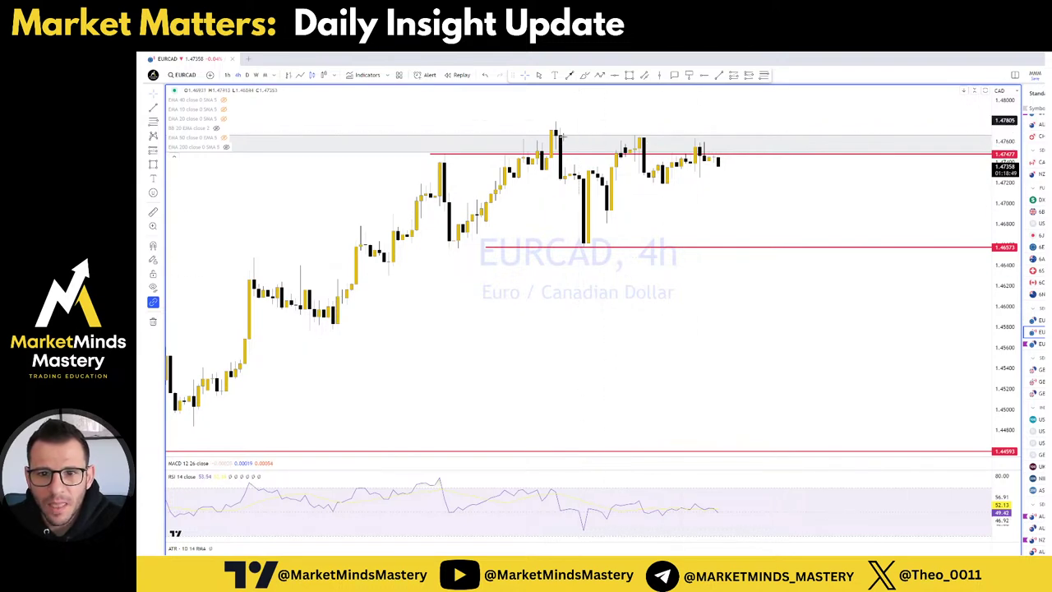
pyautogui.moveTo(732, 208); pyautogui.dragTo(893, 211)
pyautogui.scroll(4, 779, 227)
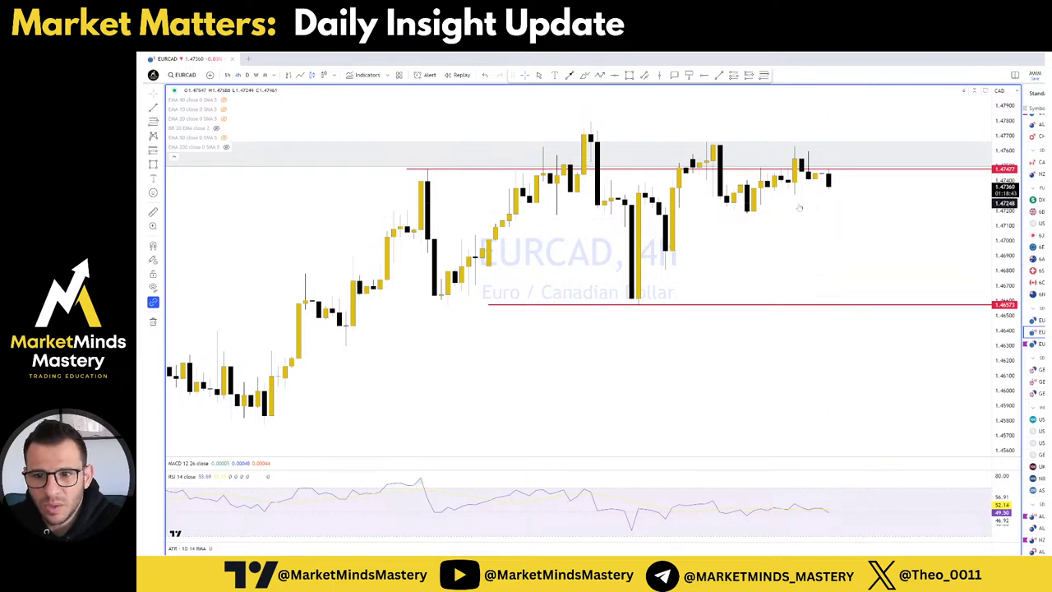
pyautogui.moveTo(799, 207); pyautogui.dragTo(728, 215)
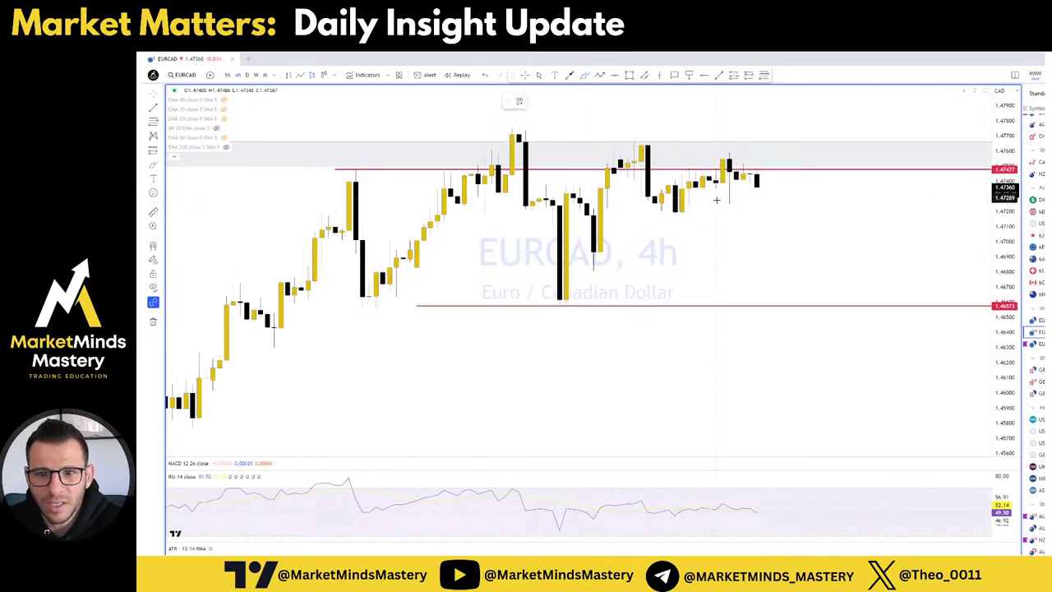
pyautogui.click(724, 203)
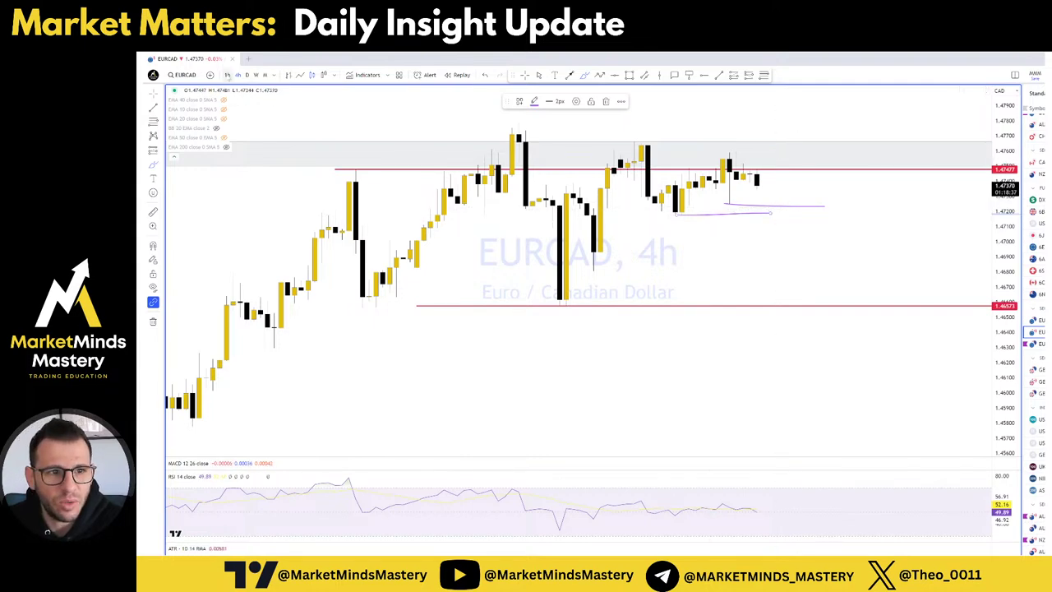
# On EURCAD's 1-hour chart, brush two horizontal lines below the recent lows, at about 1.4723 and 1.4716.
pyautogui.click(228, 75)
pyautogui.scroll(-2, 826, 305)
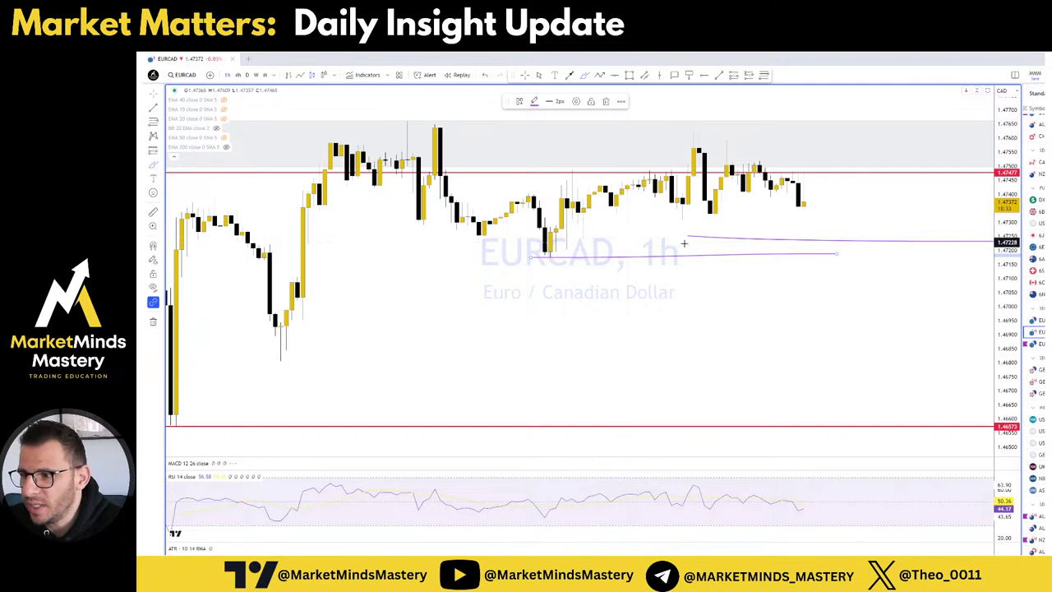
pyautogui.moveTo(687, 237); pyautogui.dragTo(1009, 243)
pyautogui.moveTo(533, 258); pyautogui.dragTo(873, 264)
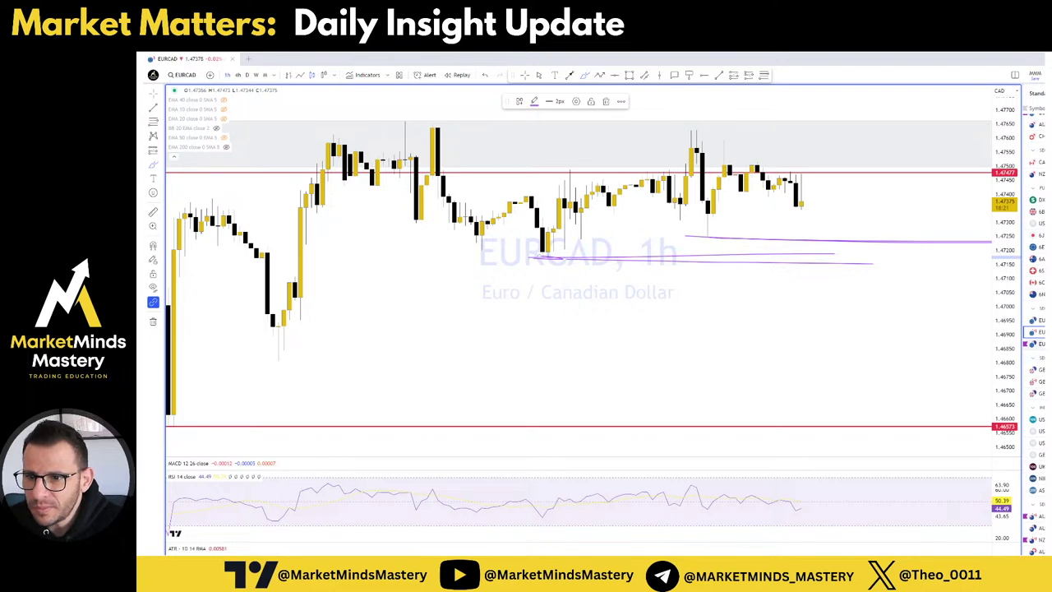
# Look briefly at EURNZD, then open GOLD and examine its 1-hour, 4-hour and daily charts.
pyautogui.click(1037, 344)
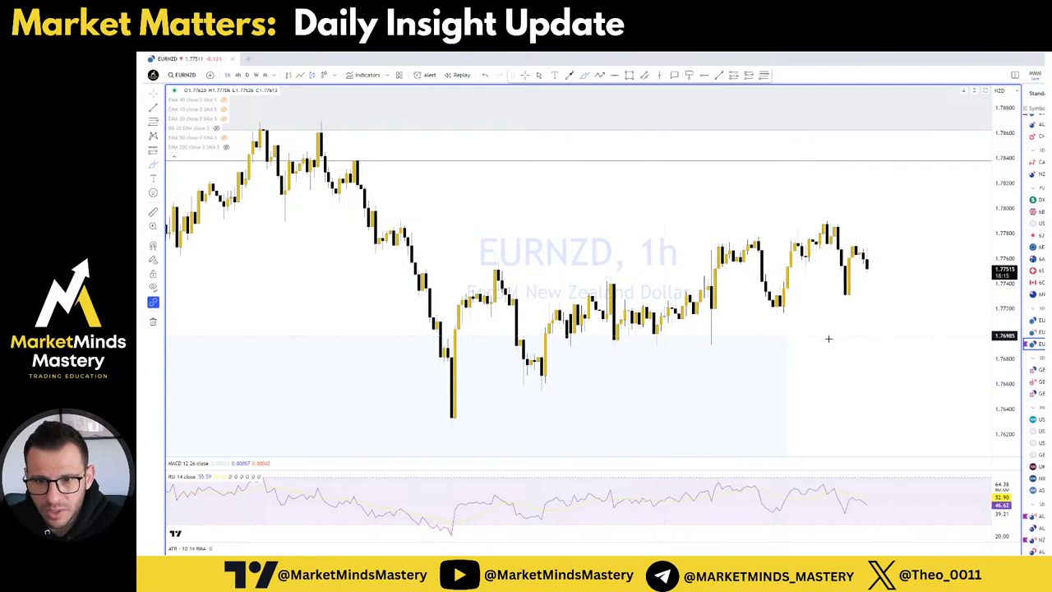
pyautogui.scroll(-3, 1034, 329)
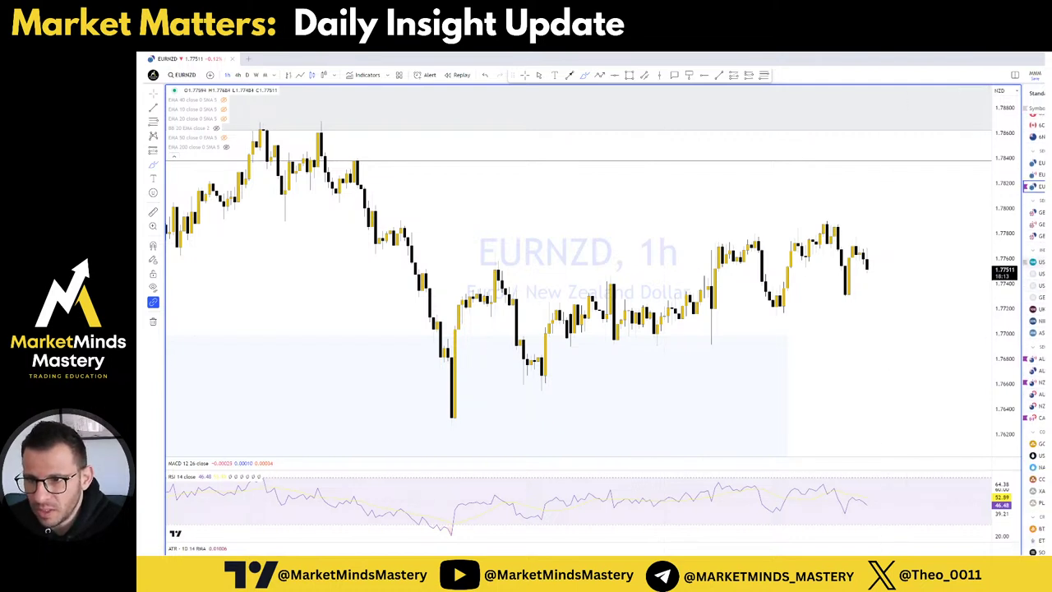
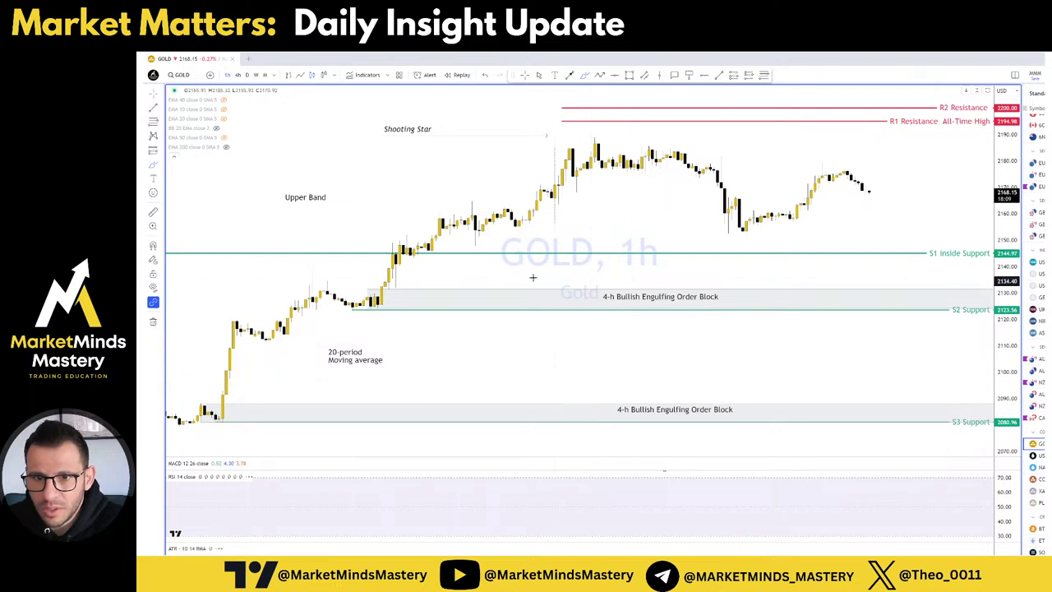
pyautogui.scroll(3, 766, 236)
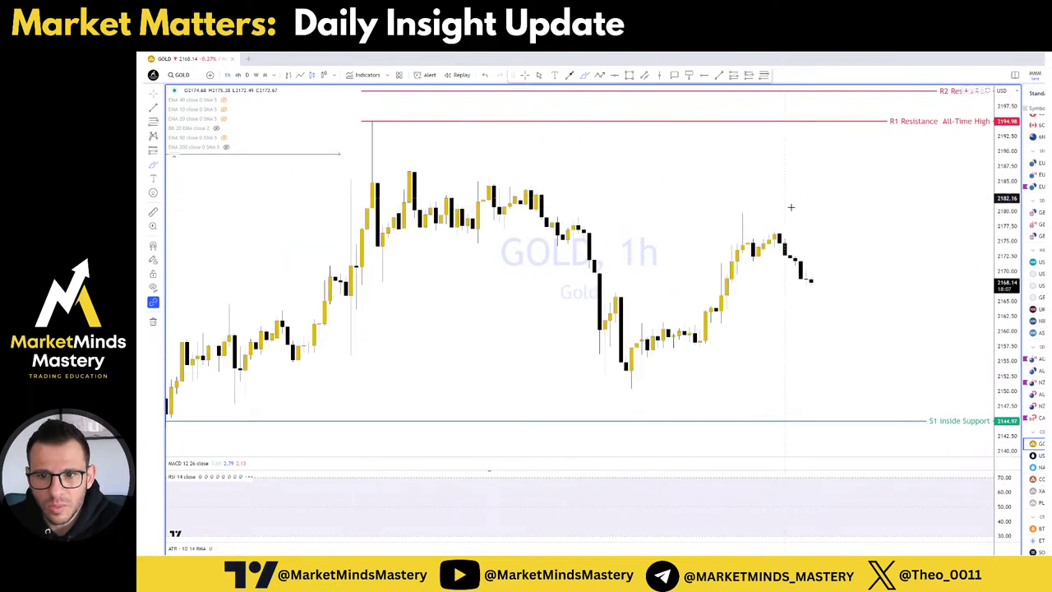
pyautogui.click(237, 75)
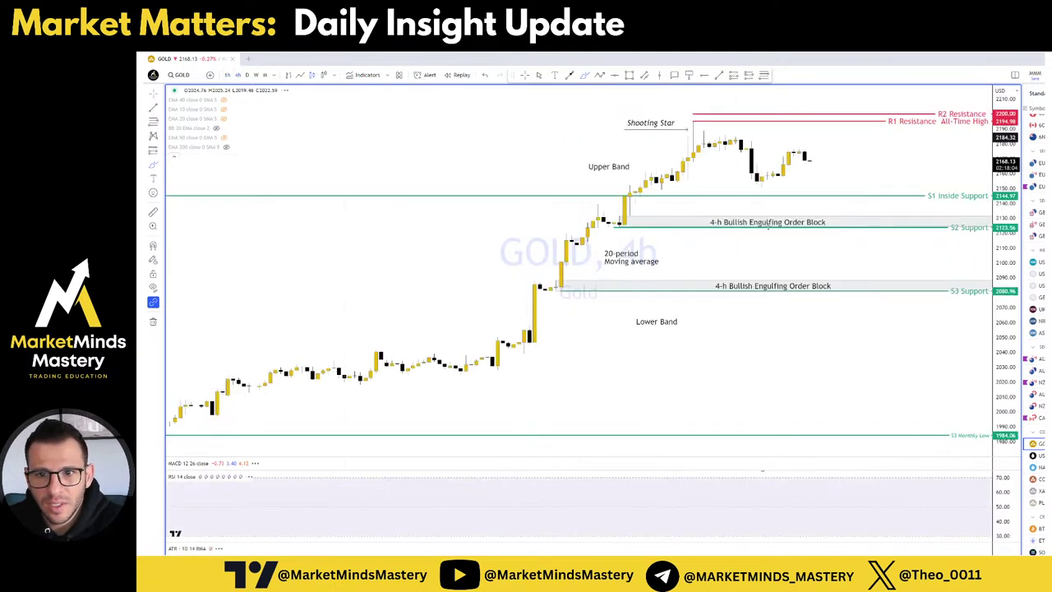
pyautogui.click(247, 75)
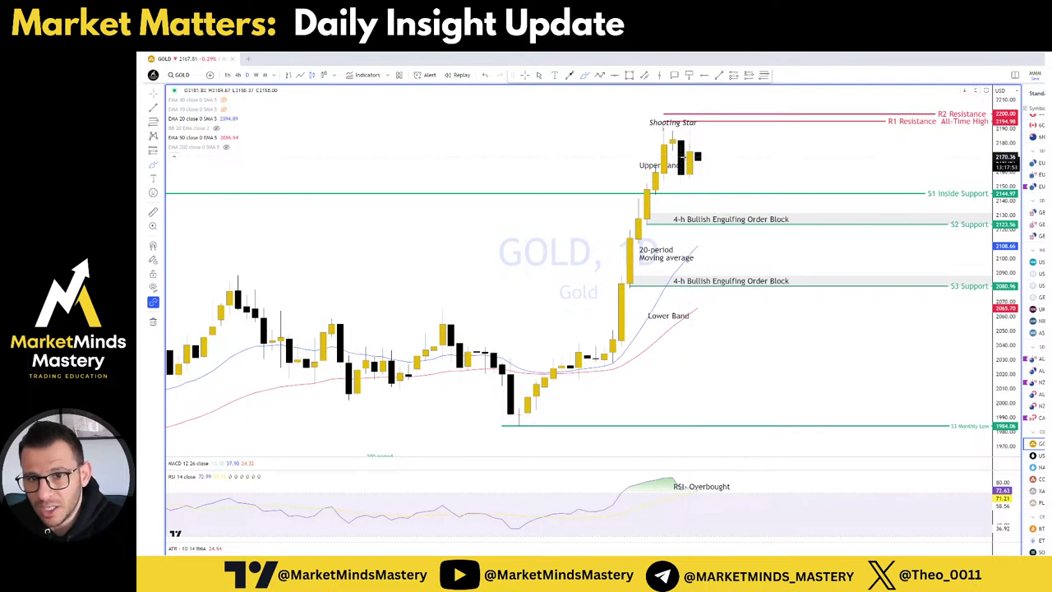
pyautogui.scroll(5, 683, 173)
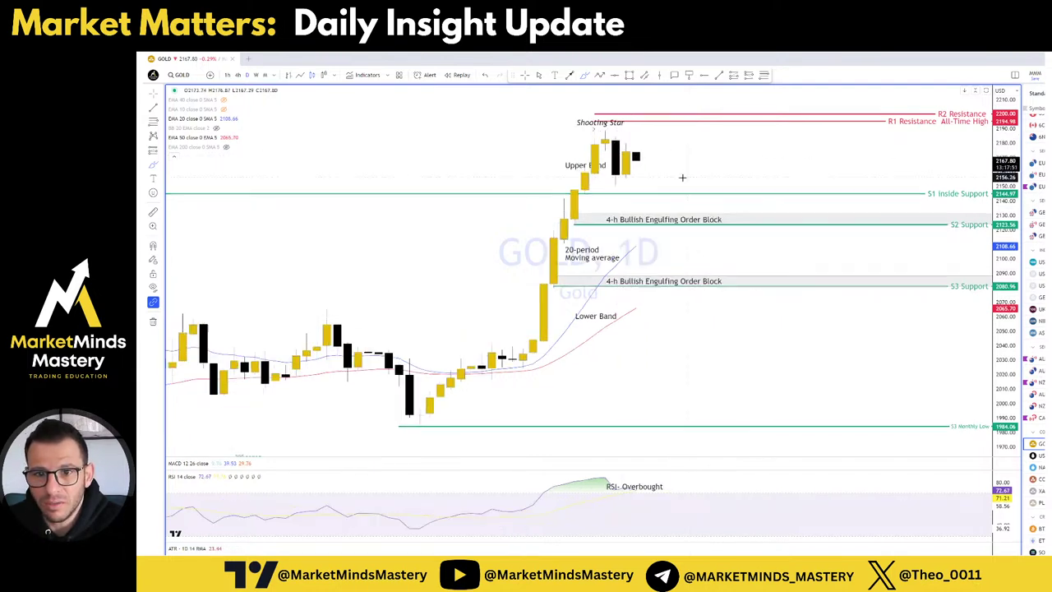
# Brush a short, nearly horizontal line just below the latest candles on GOLD's daily chart.
pyautogui.moveTo(470, 178); pyautogui.dragTo(814, 193)
pyautogui.moveTo(584, 168)
pyautogui.mouseDown()
pyautogui.moveTo(955, 176)
pyautogui.moveTo(909, 176)
pyautogui.mouseUp()
pyautogui.moveTo(664, 182); pyautogui.dragTo(757, 188)
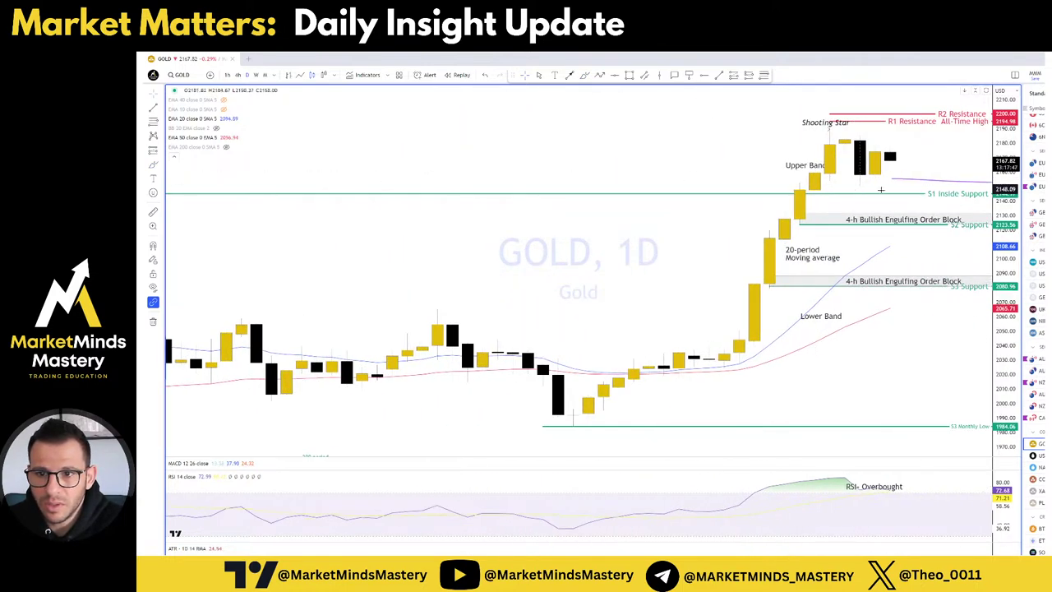
pyautogui.scroll(5, 740, 171)
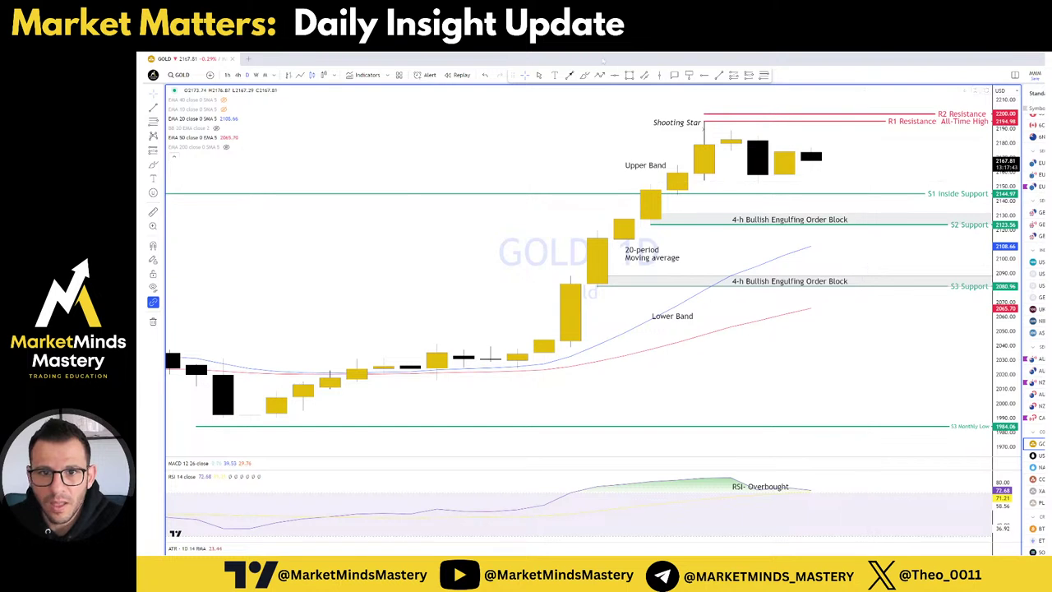
# Circle the latest yellow candle on GOLD's daily chart with the brush, then delete the circle.
pyautogui.moveTo(795, 138)
pyautogui.mouseDown()
pyautogui.moveTo(770, 152)
pyautogui.moveTo(760, 174)
pyautogui.moveTo(810, 158)
pyautogui.moveTo(764, 158)
pyautogui.mouseUp()
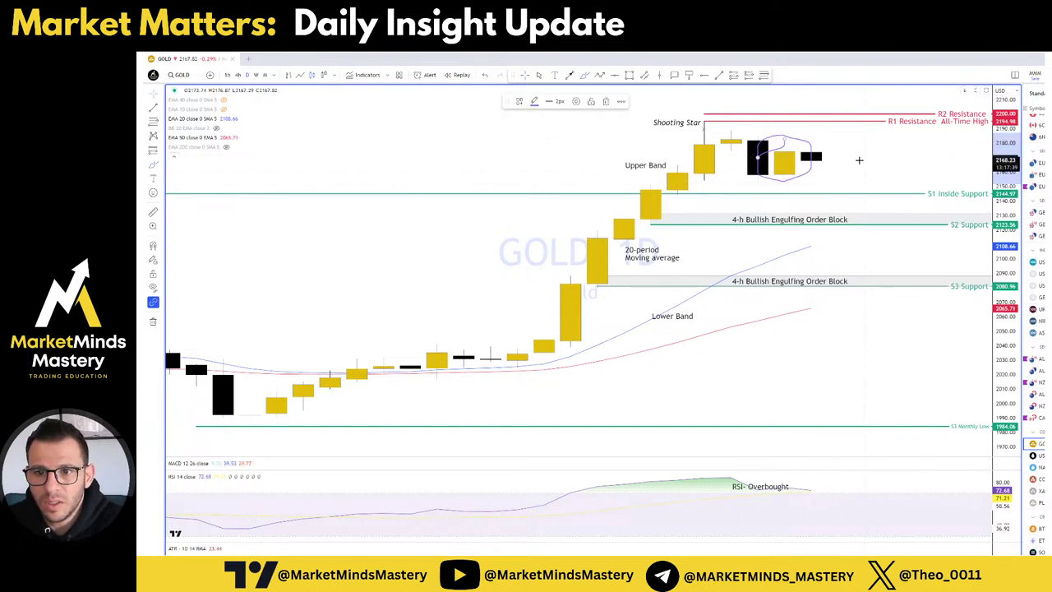
pyautogui.hscroll(3, 859, 160)
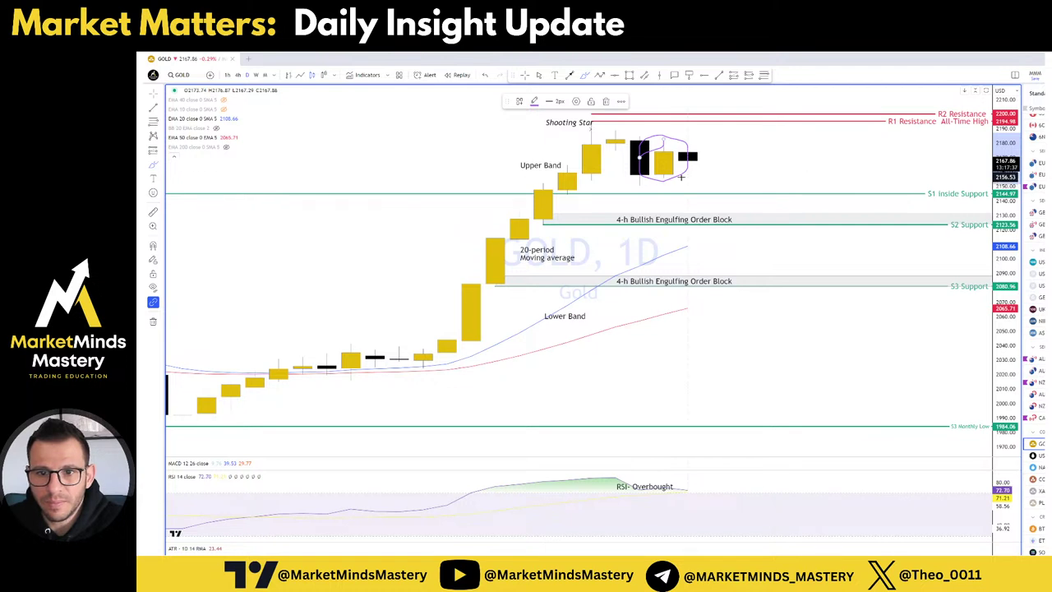
pyautogui.press('Delete')
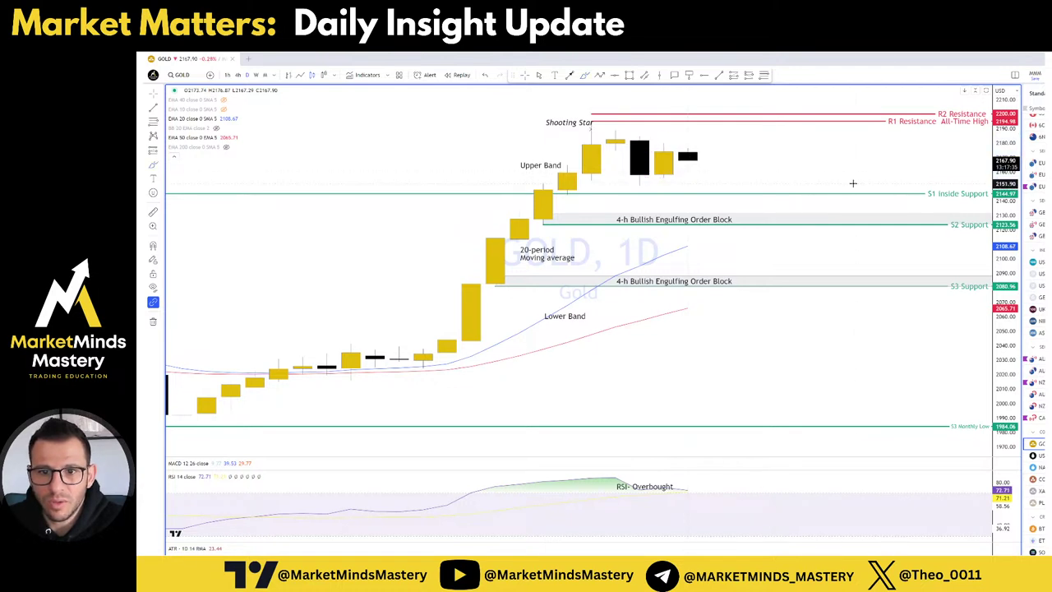
pyautogui.scroll(-4, 855, 184)
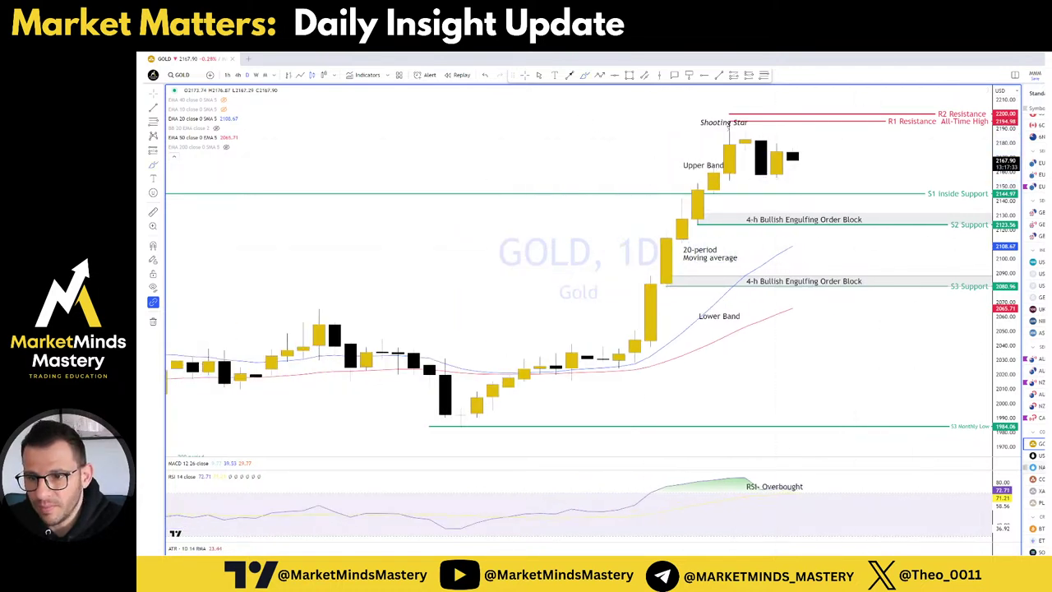
# Open USOIL and examine its daily, 4-hour and 1-hour charts around the R1 Resistance, S1 Support and yellow zone.
pyautogui.click(1035, 456)
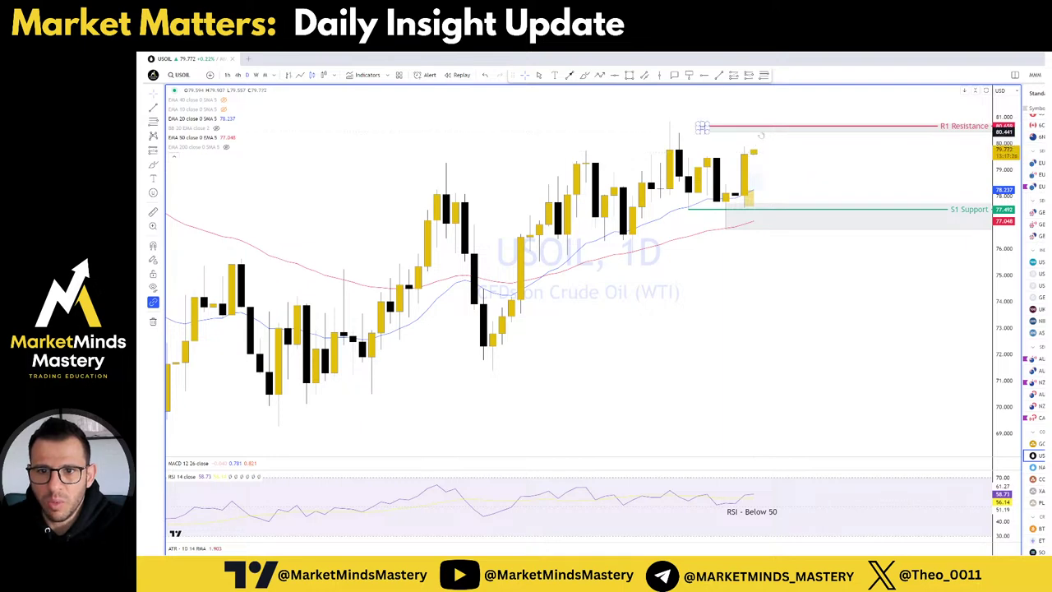
pyautogui.click(238, 75)
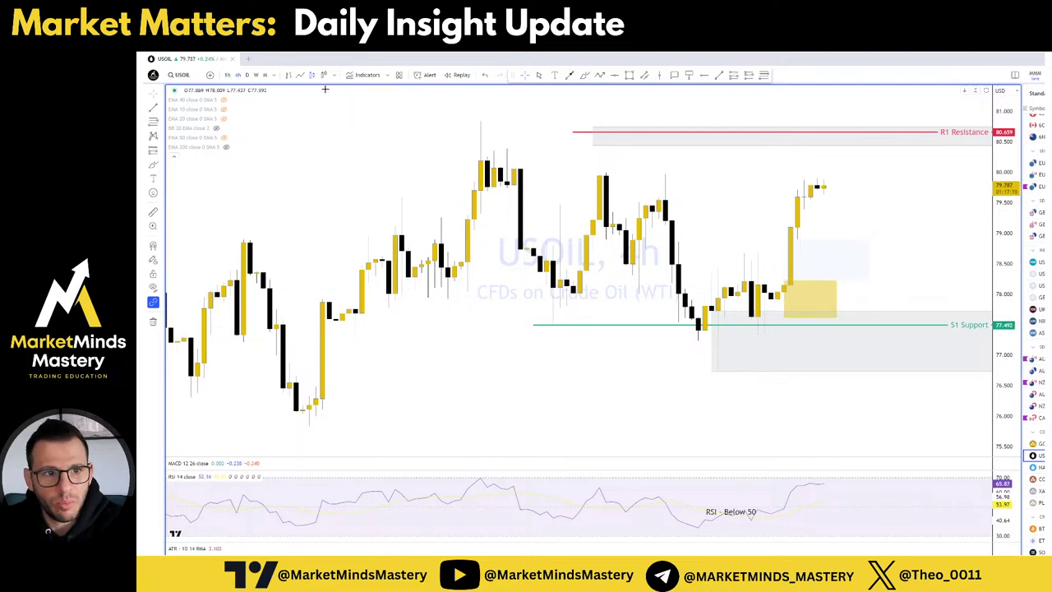
pyautogui.scroll(2, 795, 292)
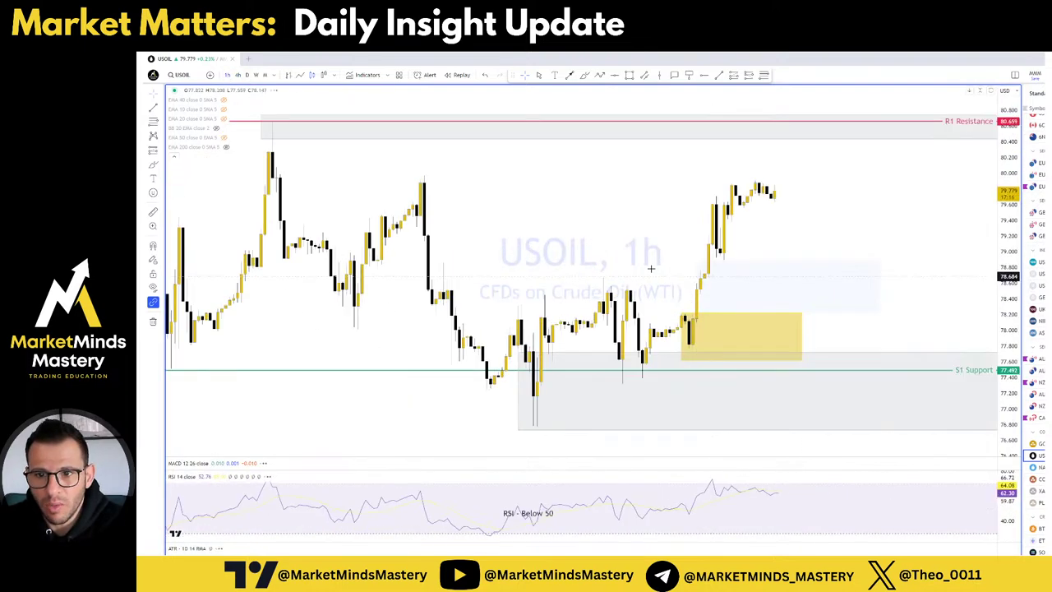
pyautogui.scroll(2, 794, 293)
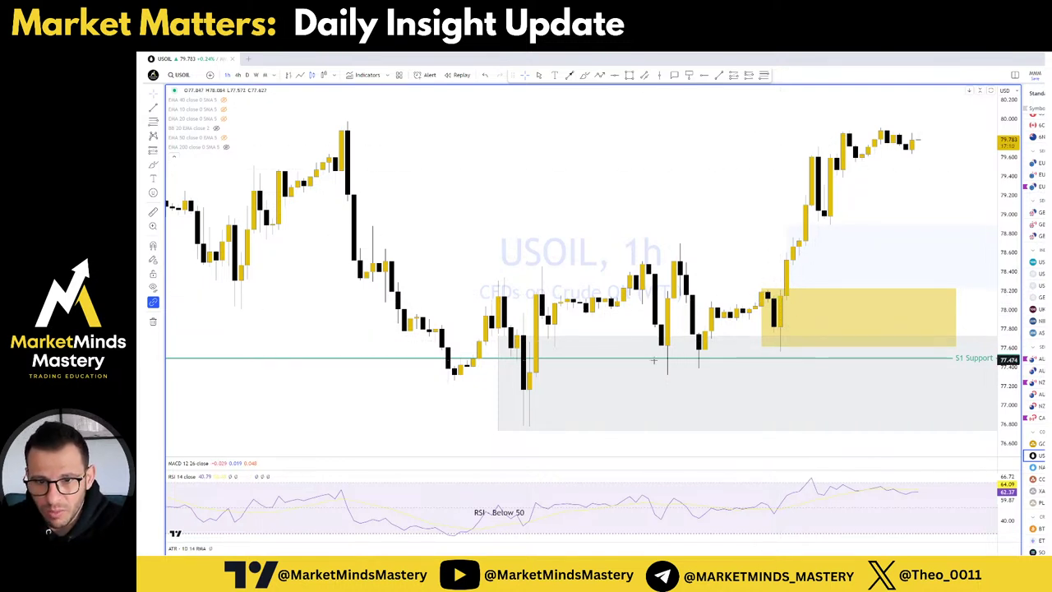
pyautogui.scroll(-1, 617, 304)
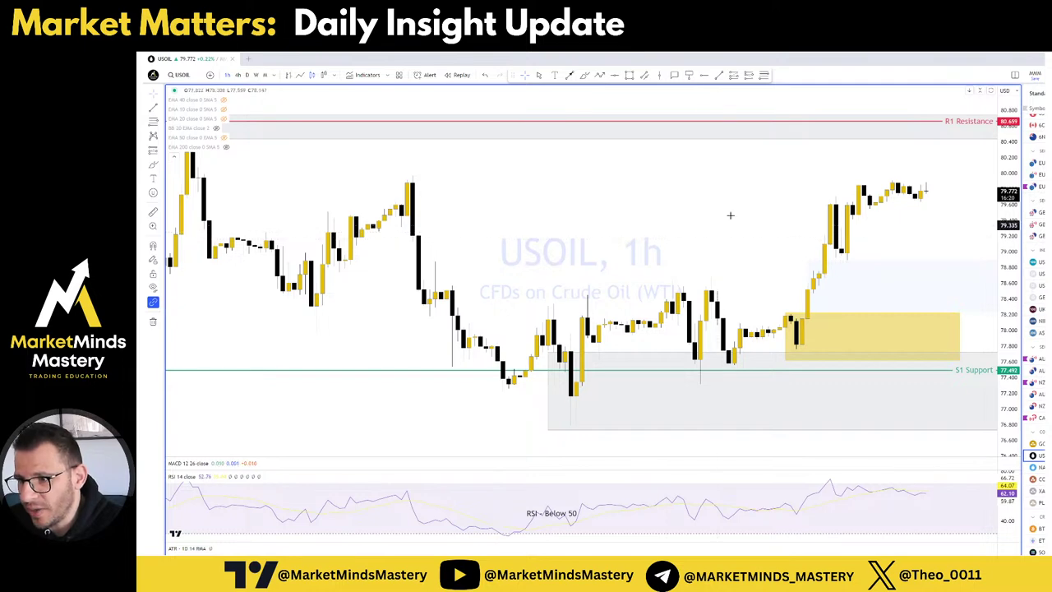
pyautogui.moveTo(173, 116)
pyautogui.click(247, 75)
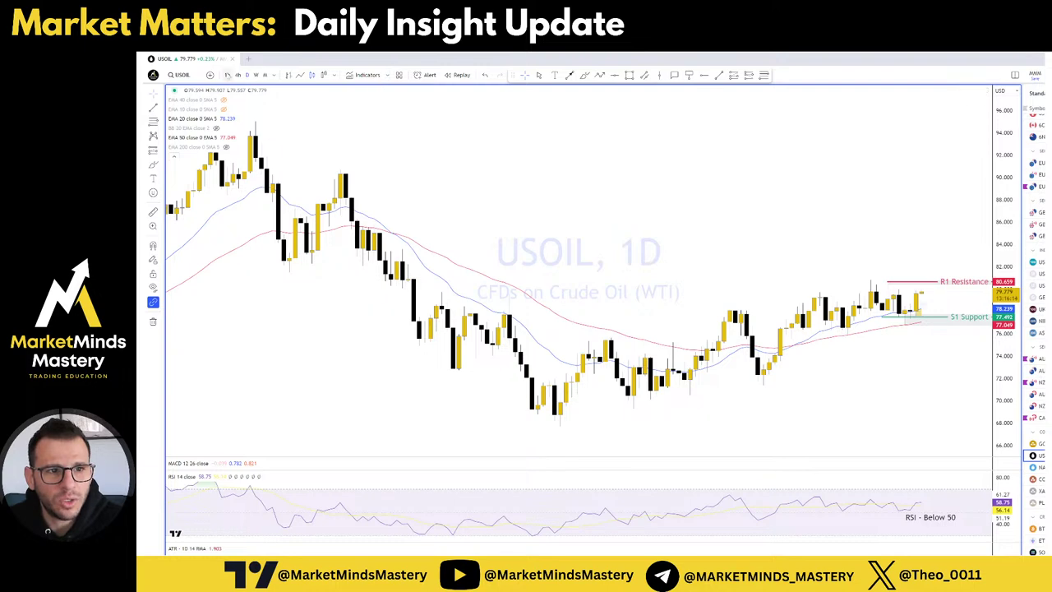
pyautogui.click(227, 75)
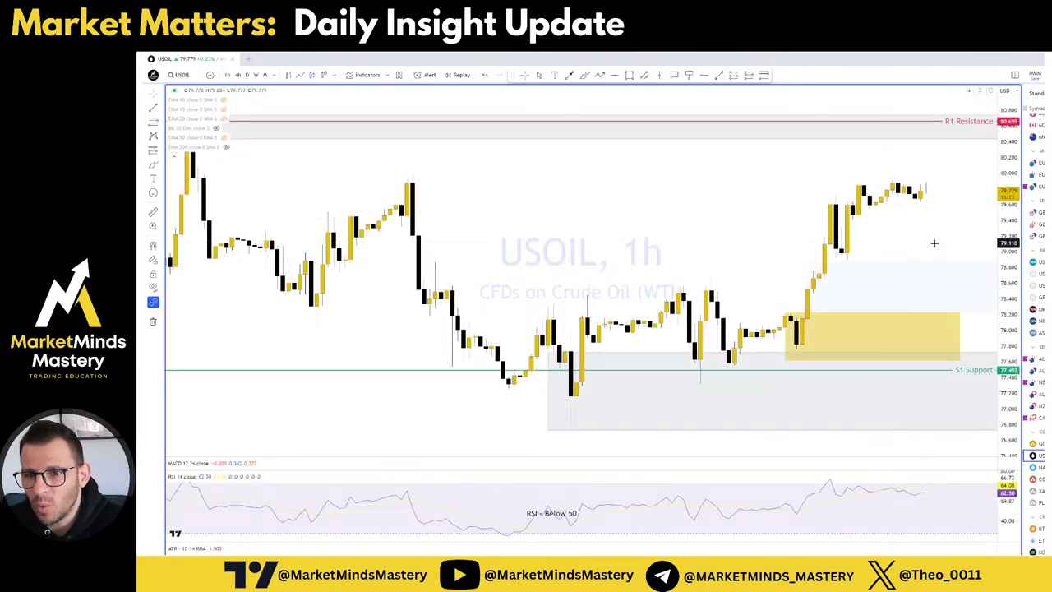
# Delete the light blue zone above the yellow rectangle on USOIL's 1-hour chart and extend the yellow rectangle further past the latest candles.
pyautogui.moveTo(934, 243); pyautogui.dragTo(888, 272)
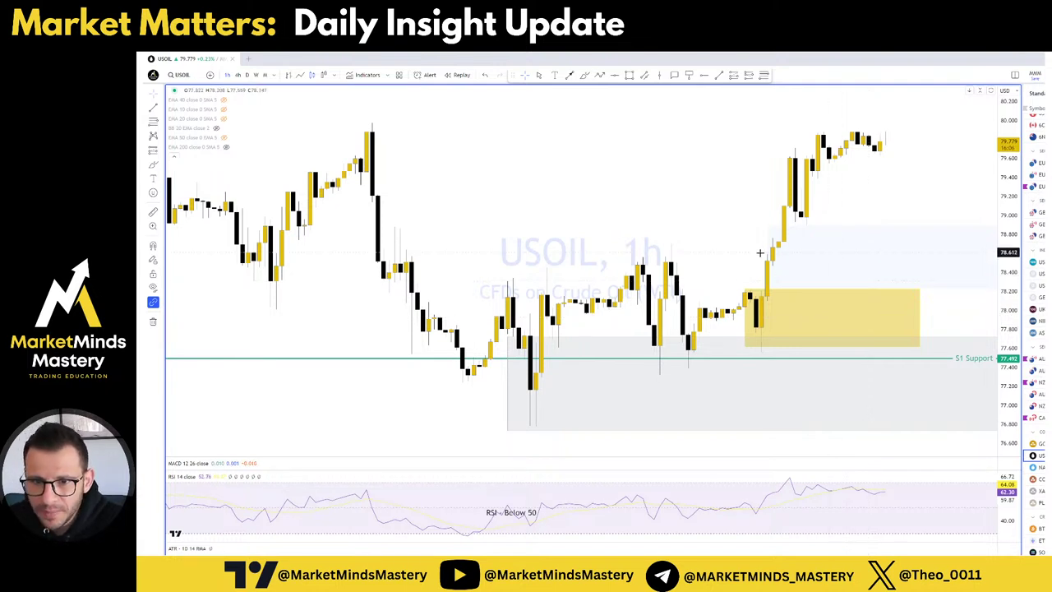
pyautogui.press('Delete')
pyautogui.moveTo(826, 273)
pyautogui.mouseDown()
pyautogui.moveTo(842, 272)
pyautogui.moveTo(844, 285)
pyautogui.moveTo(822, 266)
pyautogui.mouseUp()
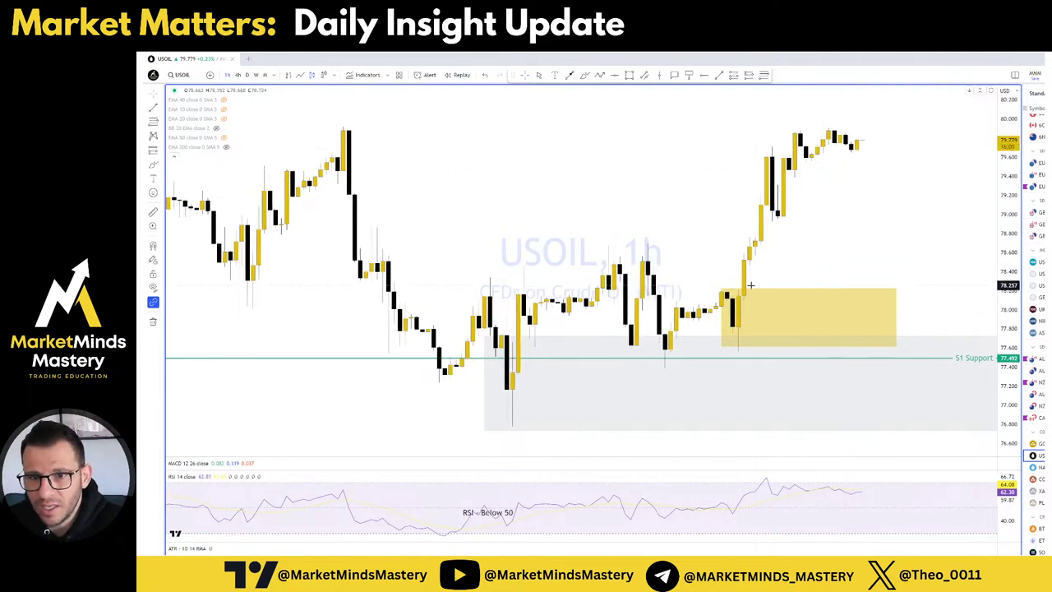
pyautogui.moveTo(896, 318); pyautogui.dragTo(935, 317)
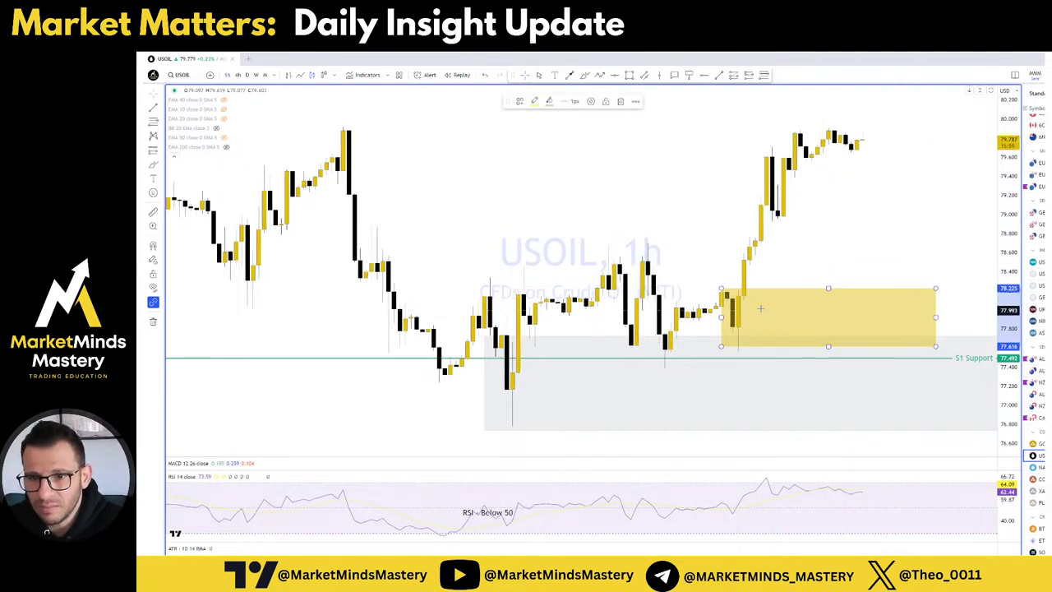
# Brush marks inside USOIL's yellow zone and a projected price path that falls into the zone and rebounds.
pyautogui.click(585, 75)
pyautogui.moveTo(797, 315)
pyautogui.mouseDown()
pyautogui.moveTo(876, 299)
pyautogui.moveTo(947, 331)
pyautogui.mouseUp()
pyautogui.moveTo(829, 310)
pyautogui.mouseDown()
pyautogui.moveTo(913, 316)
pyautogui.moveTo(919, 332)
pyautogui.mouseUp()
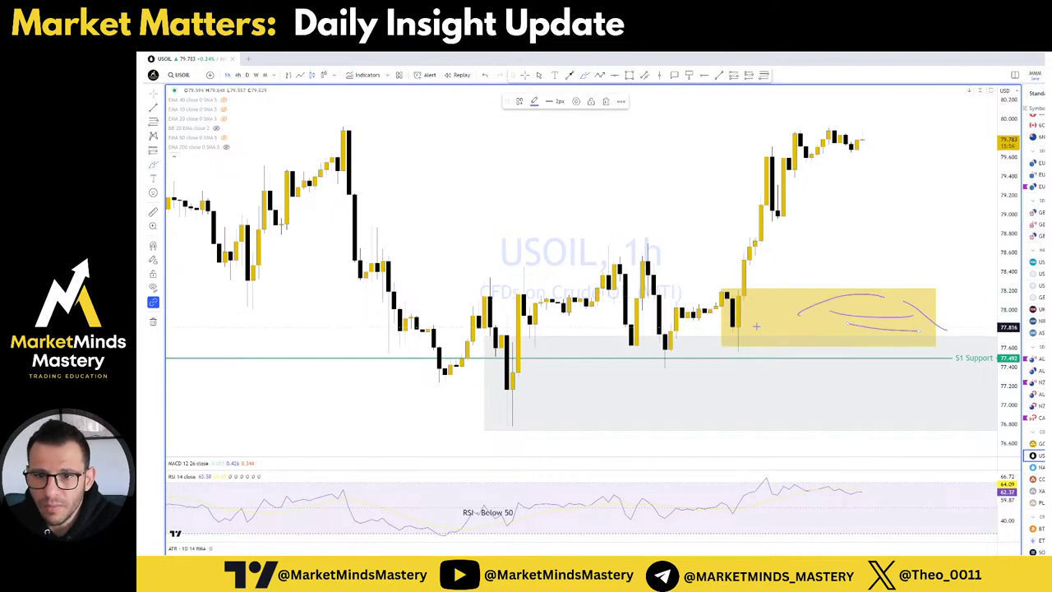
pyautogui.moveTo(859, 142)
pyautogui.mouseDown()
pyautogui.moveTo(946, 283)
pyautogui.moveTo(922, 304)
pyautogui.moveTo(988, 310)
pyautogui.mouseUp()
pyautogui.moveTo(946, 284); pyautogui.dragTo(998, 218)
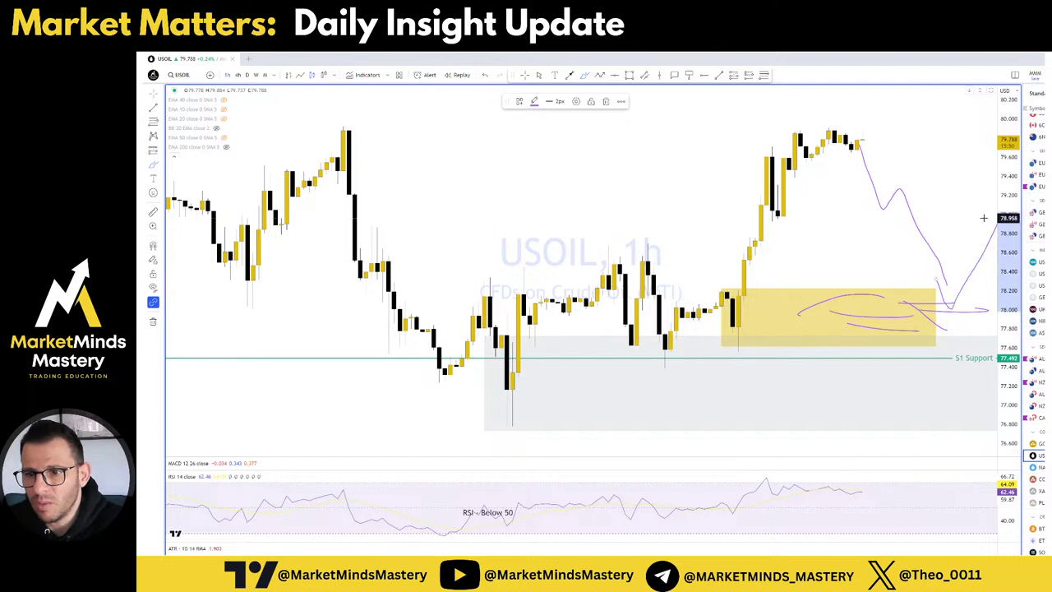
# Undo all the brushed marks and the projected path on USOIL's 1-hour chart.
pyautogui.press('ctrl')
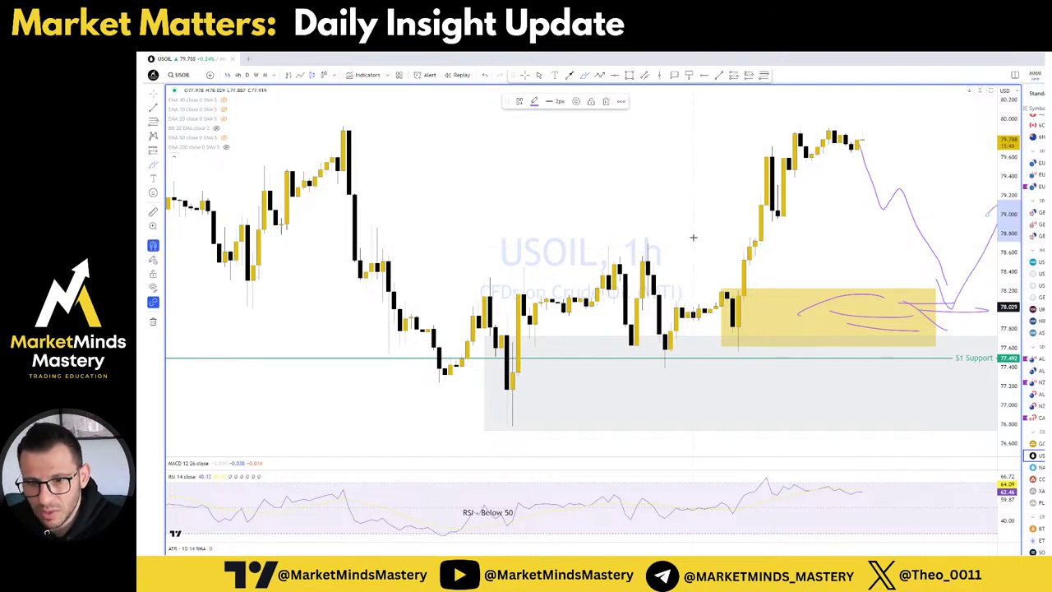
pyautogui.hotkey('ctrl', 'z')
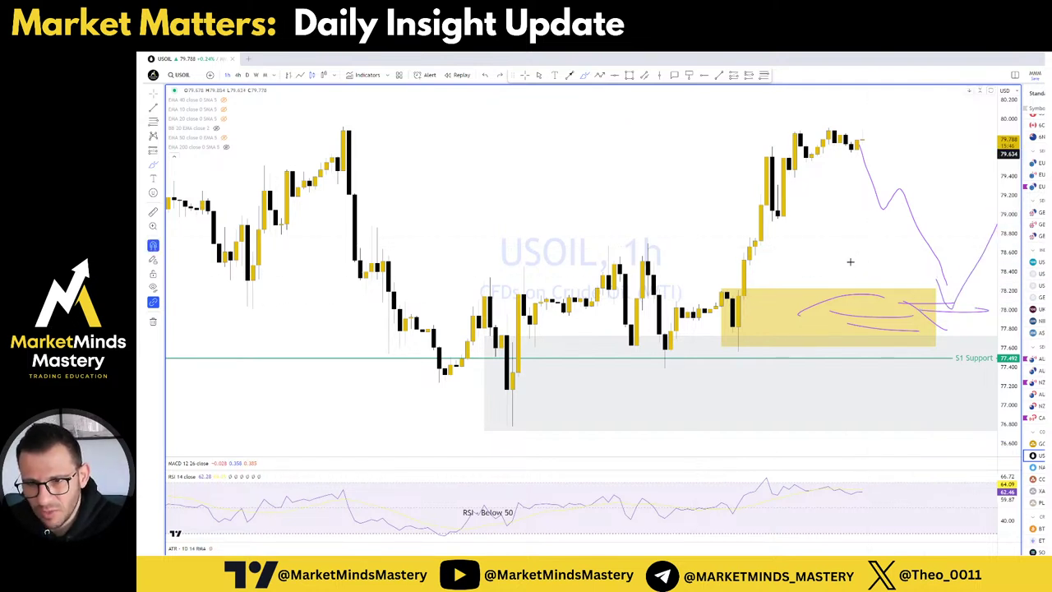
pyautogui.hotkey('ctrl', 'z')
pyautogui.hotkey('ctrl', 'z')
pyautogui.hotkey('ctrl', 'z')
pyautogui.hotkey('ctrl', 'z')
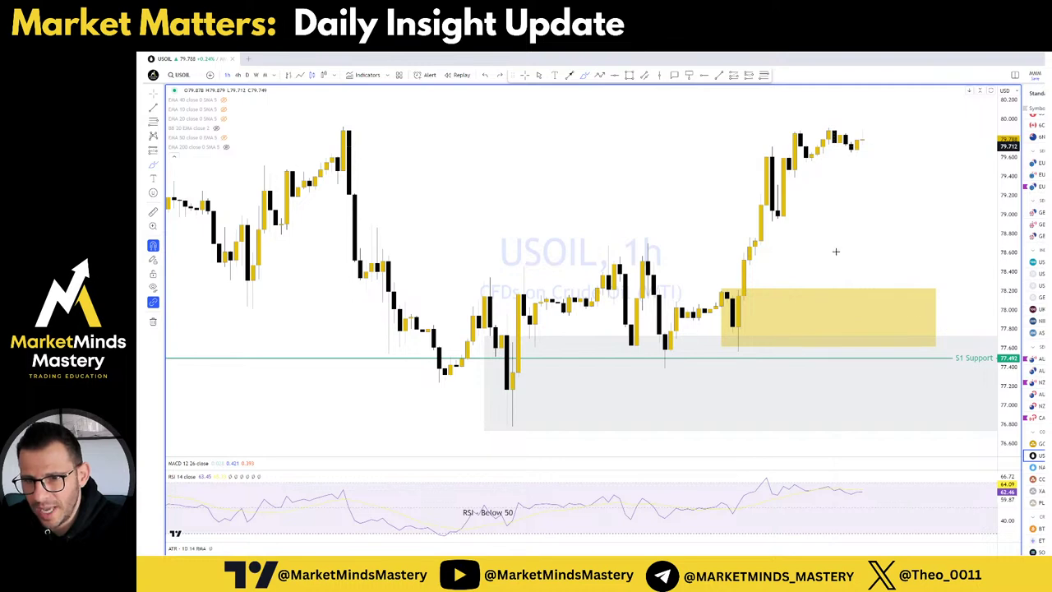
# Open BTCUSD and examine its 1-hour price action around the R2 Resistance at 73000.
pyautogui.click(1033, 528)
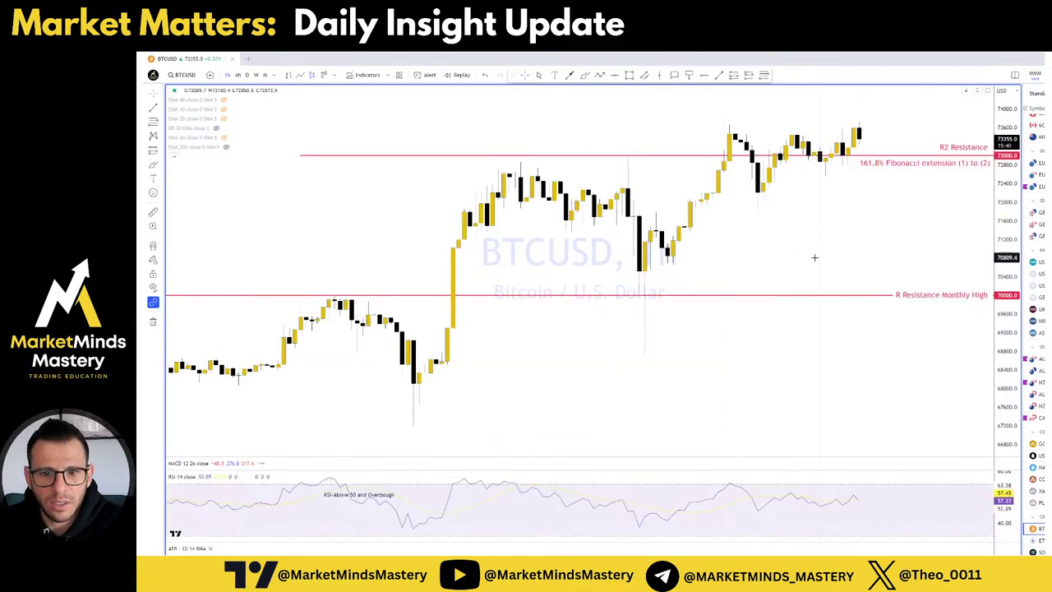
pyautogui.scroll(4, 814, 256)
pyautogui.scroll(-3, 679, 255)
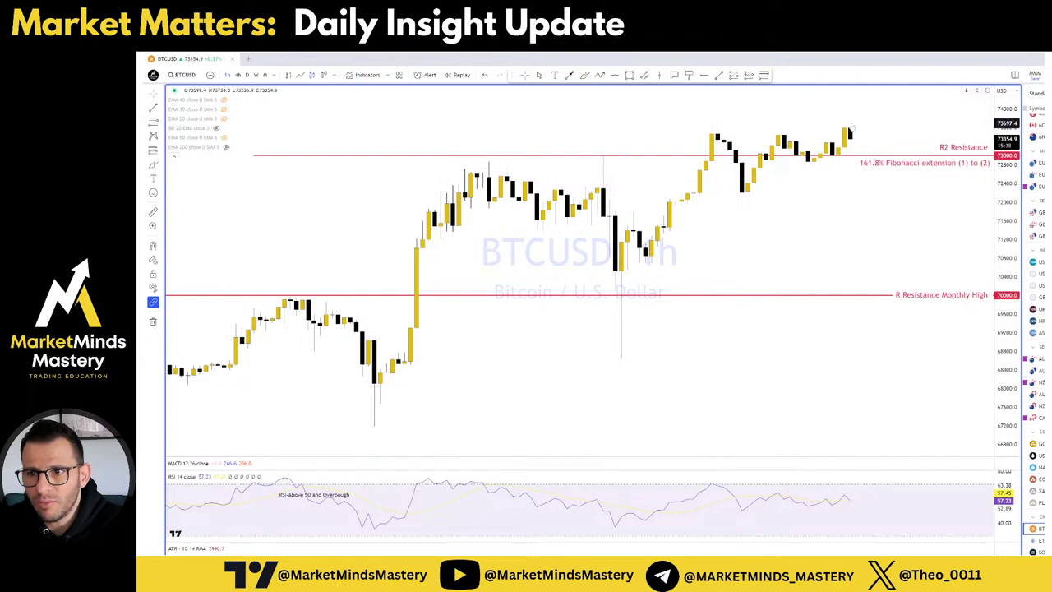
pyautogui.scroll(-5, 885, 203)
pyautogui.scroll(5, 885, 203)
pyautogui.scroll(2, 855, 125)
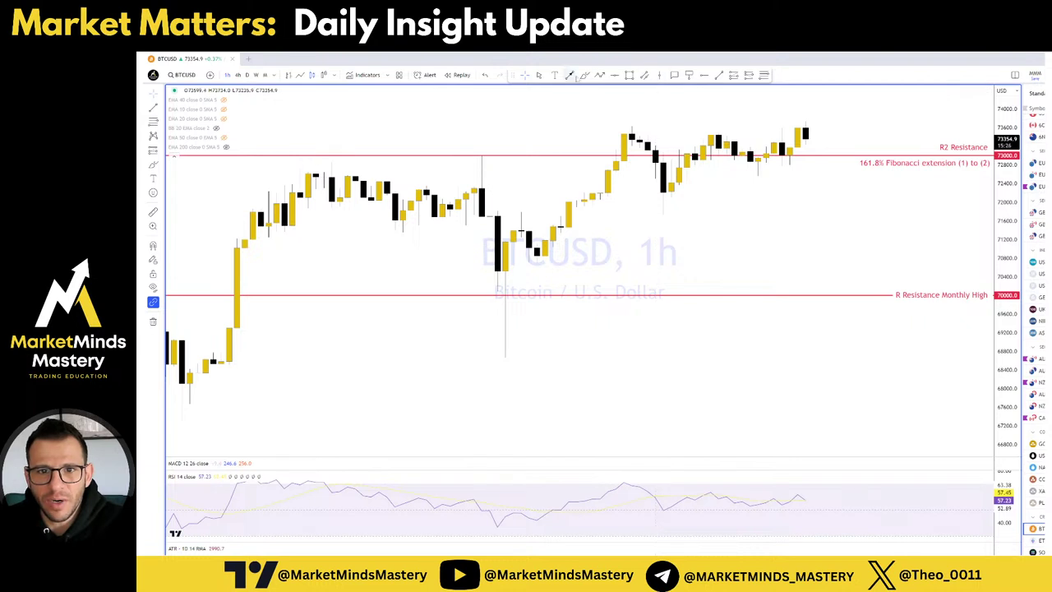
# Draw arrows on BTCUSD's 1-hour chart, one along the falling RSI peaks and one across the matching rising price highs.
pyautogui.click(570, 75)
pyautogui.click(624, 482)
pyautogui.click(813, 496)
pyautogui.click(569, 75)
pyautogui.click(625, 129)
pyautogui.click(820, 122)
# Delete the arrow across BTCUSD's price highs and the arrow along the RSI peaks.
pyautogui.press('Delete')
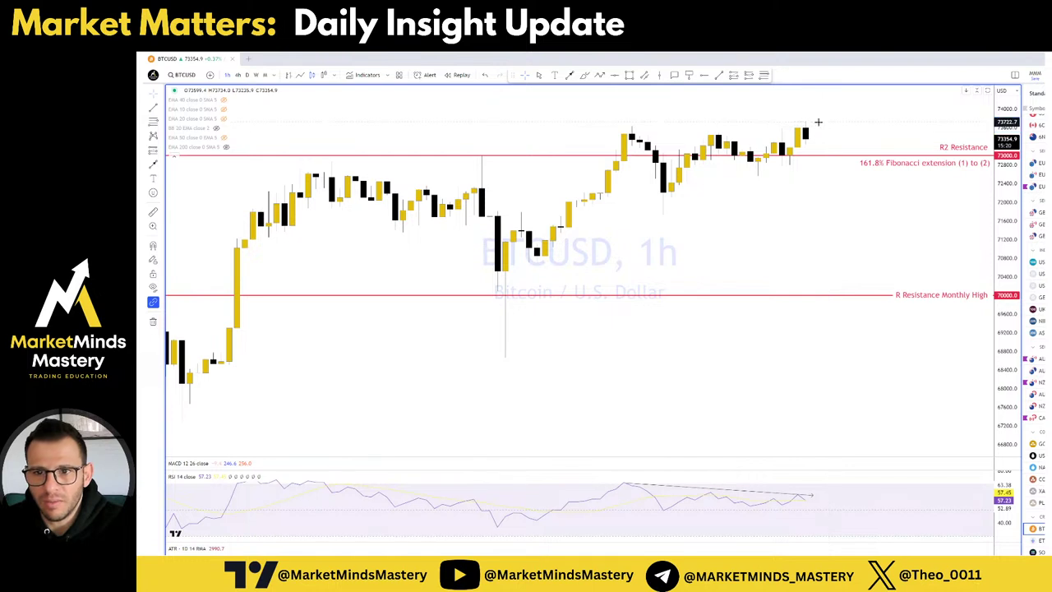
pyautogui.click(765, 493)
pyautogui.press('Delete')
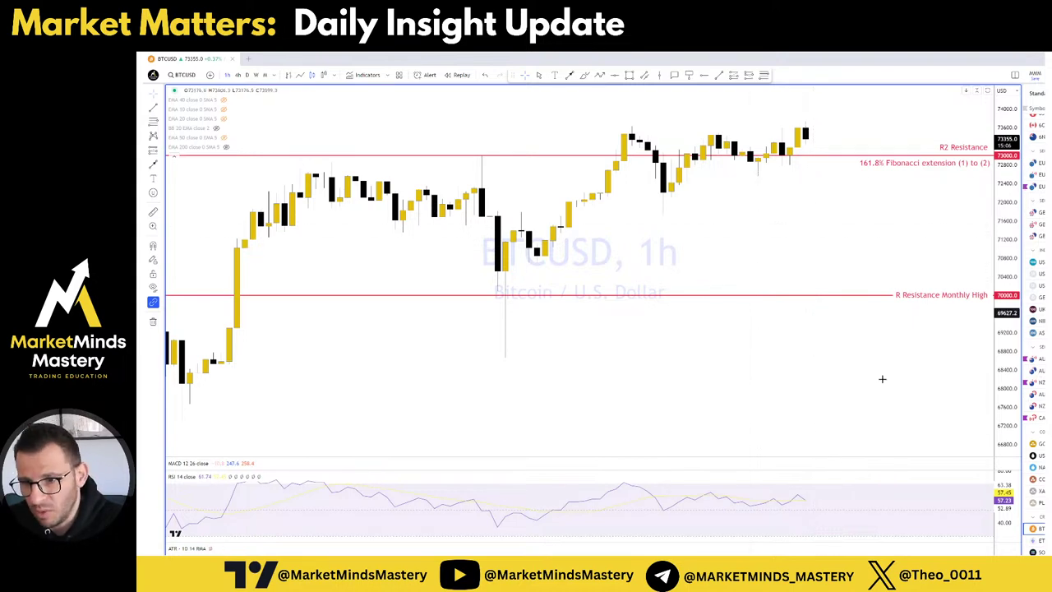
# Open ETHUSD from the watchlist and examine its 1-hour price action across the recent highs and lows.
pyautogui.scroll(-2, 1031, 501)
pyautogui.click(1034, 461)
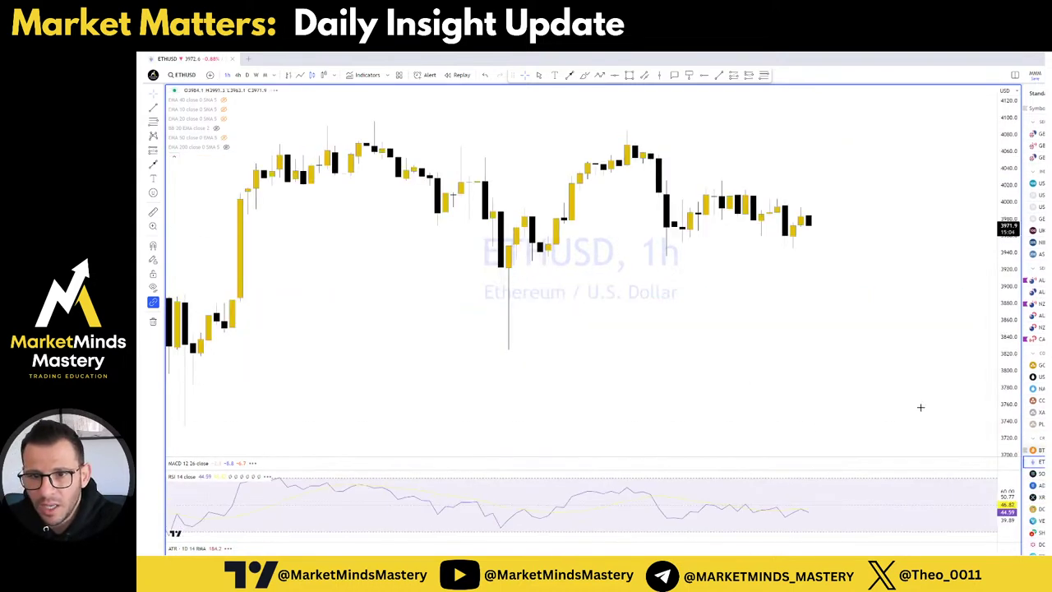
pyautogui.scroll(-3, 543, 200)
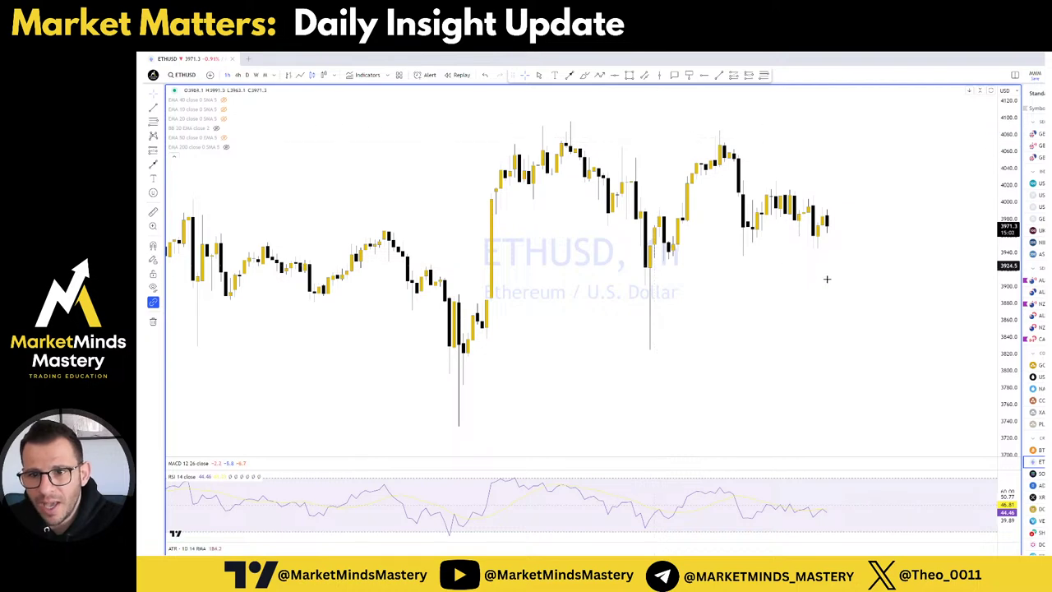
pyautogui.scroll(-4, 814, 269)
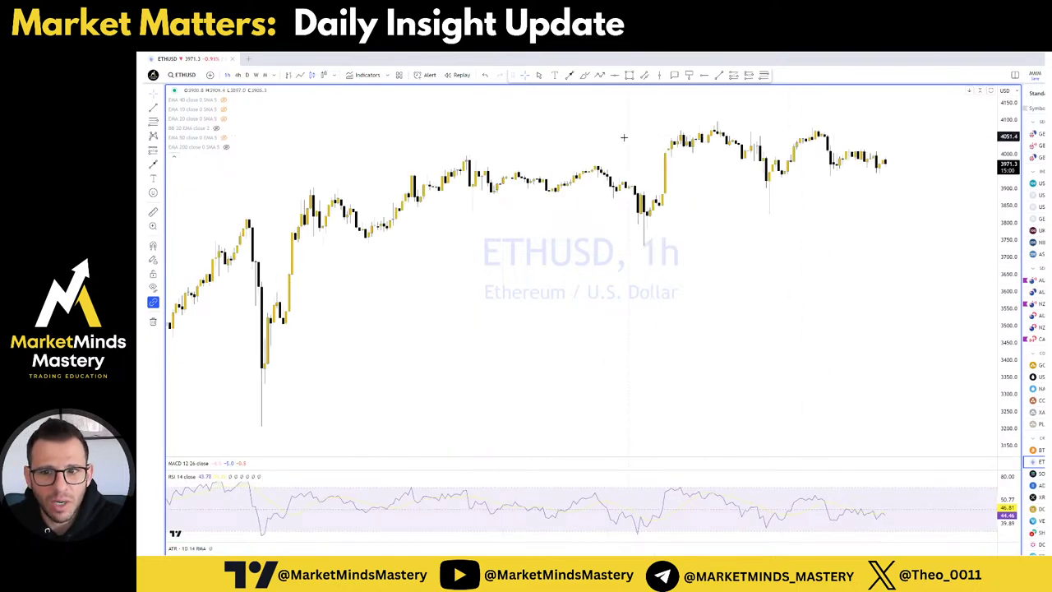
pyautogui.scroll(3, 622, 136)
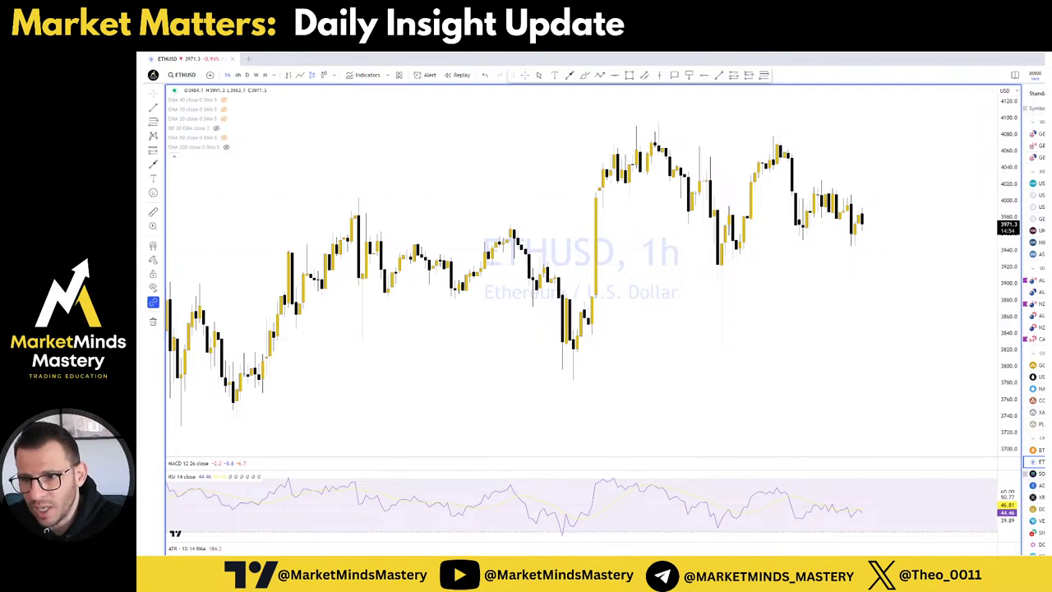
# Open SOLUSD, set its chart to the 4-hour timeframe and examine the uptrend.
pyautogui.press('Down')
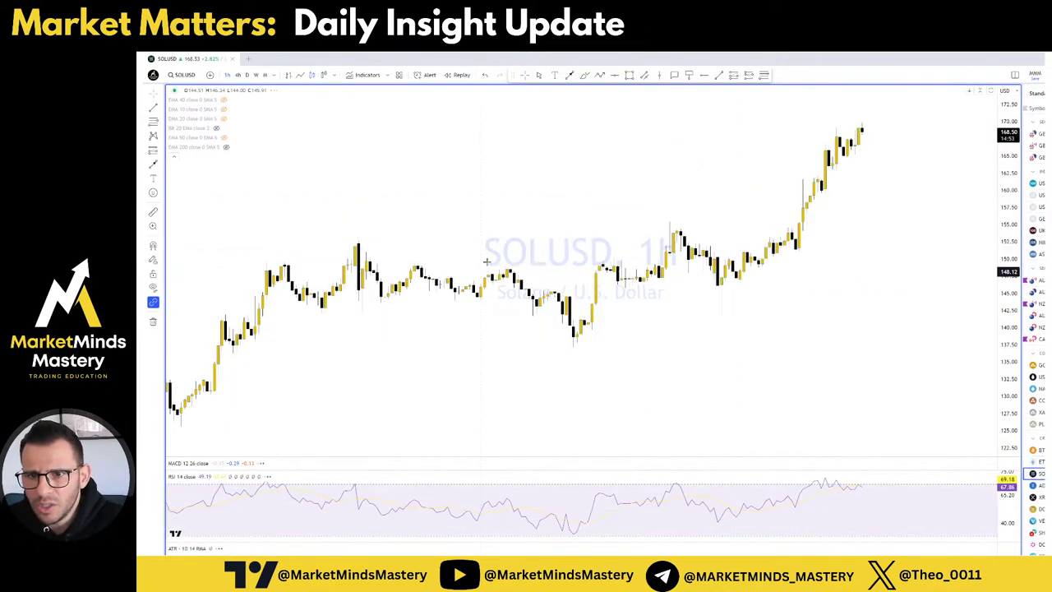
pyautogui.scroll(5, 281, 220)
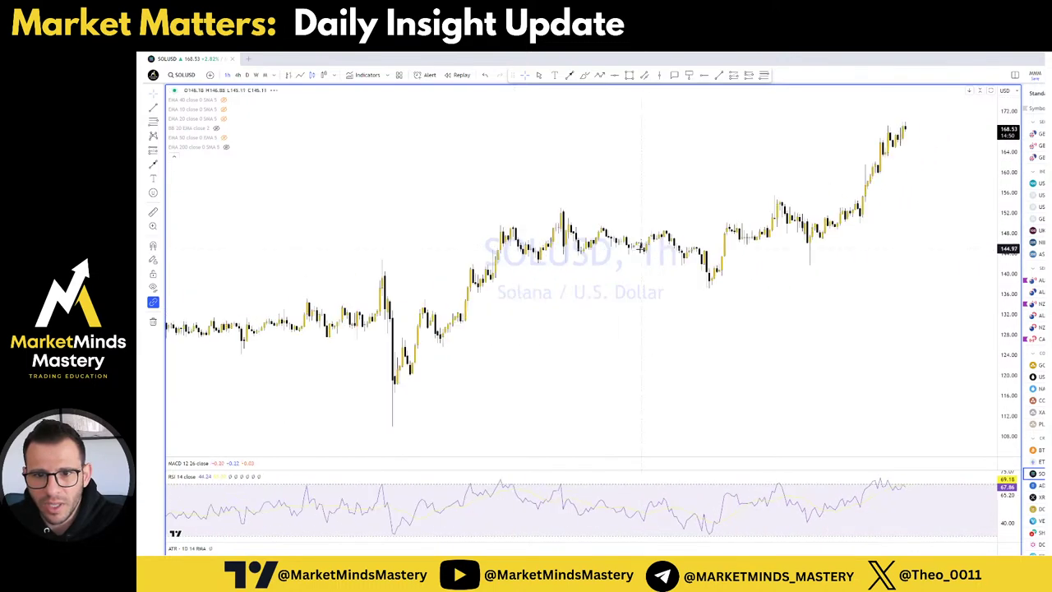
pyautogui.click(237, 76)
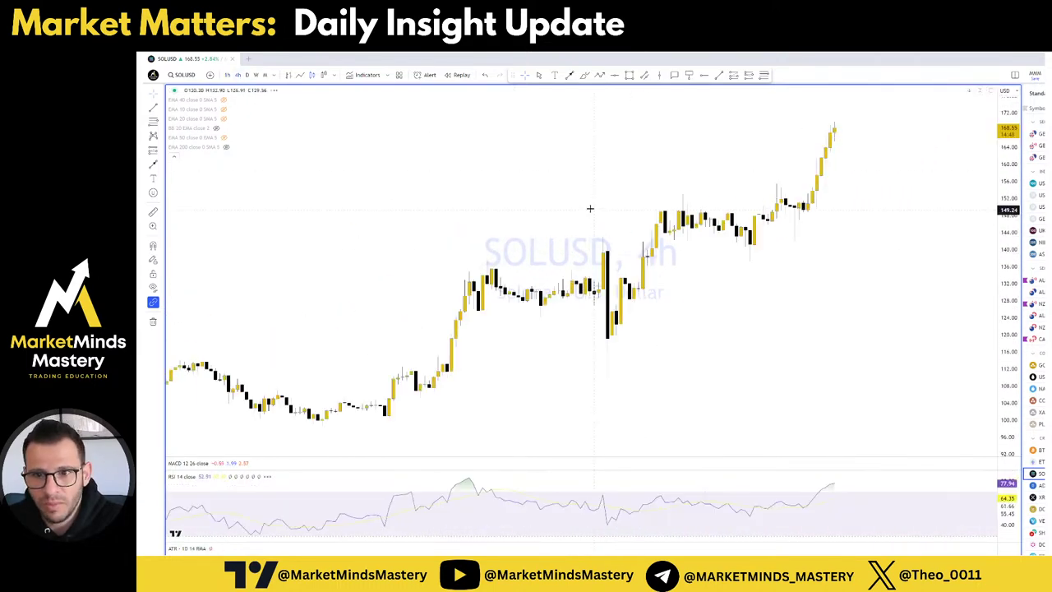
pyautogui.scroll(3, 810, 206)
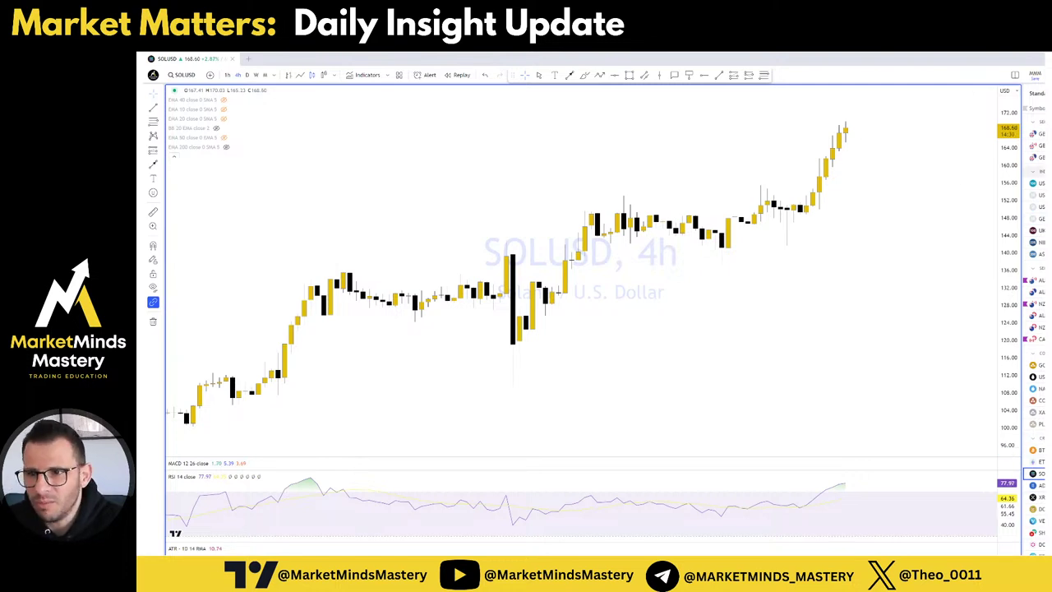
# Open XRPUSD's 4-hour chart and look through the remaining watchlist symbols.
pyautogui.click(1037, 497)
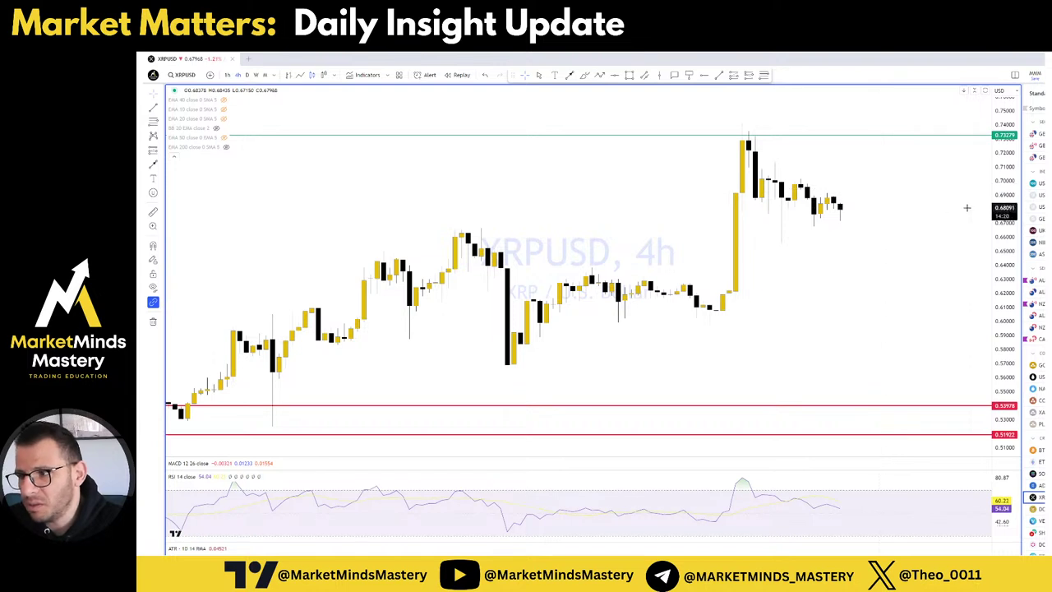
pyautogui.scroll(-3, 1037, 329)
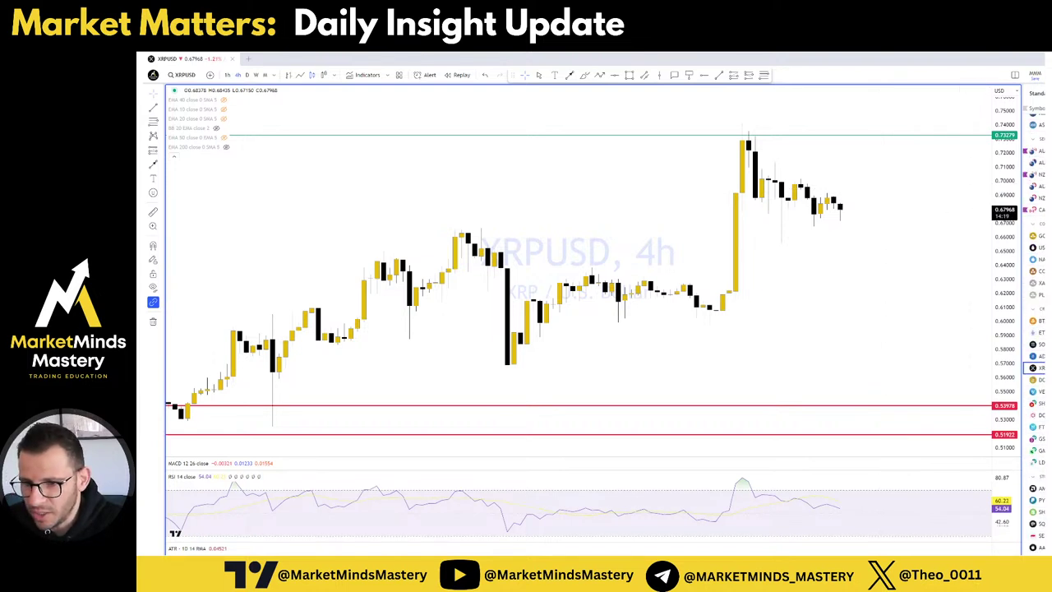
pyautogui.scroll(4, 1034, 329)
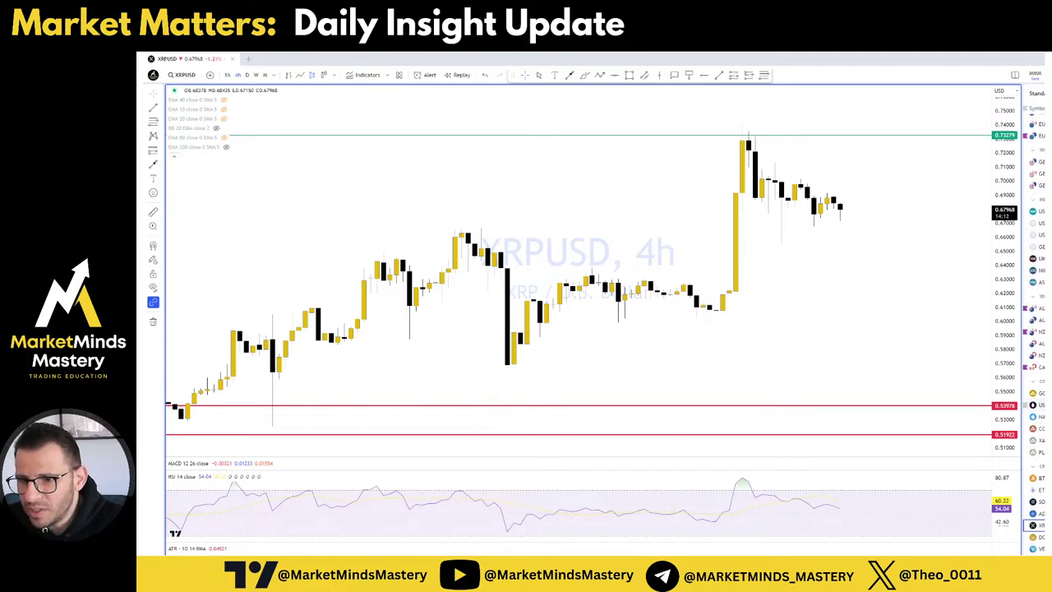
# Open US100 from the watchlist's indices and review its 4-hour price action around the R1 Resistance.
pyautogui.scroll(3, 1035, 386)
pyautogui.click(1037, 330)
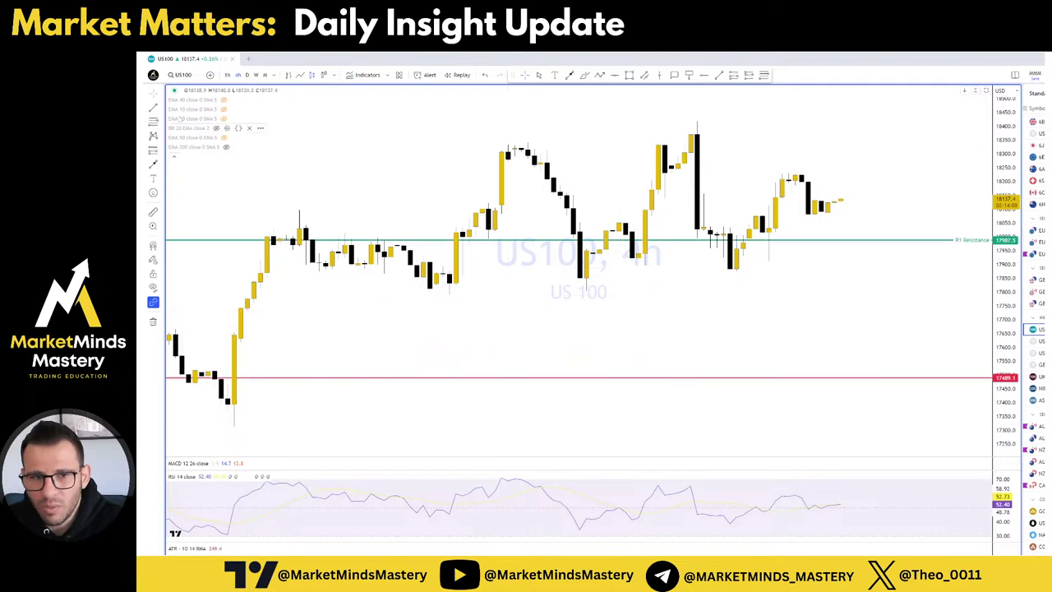
pyautogui.scroll(-1, 664, 272)
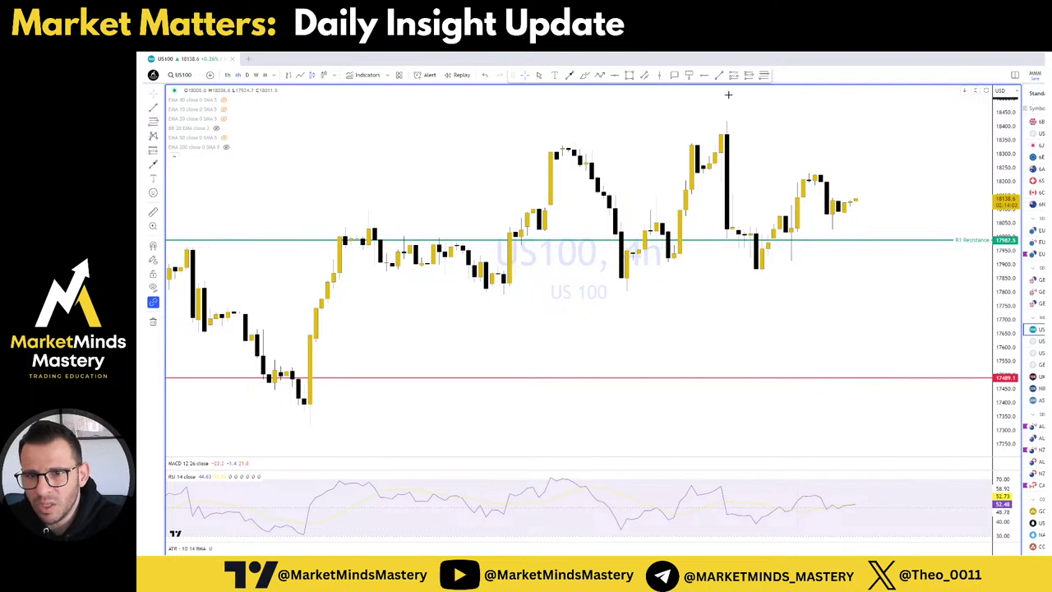
# Open US500 and review its 4-hour price action below the R1 Resistance All-Time High.
pyautogui.click(1032, 341)
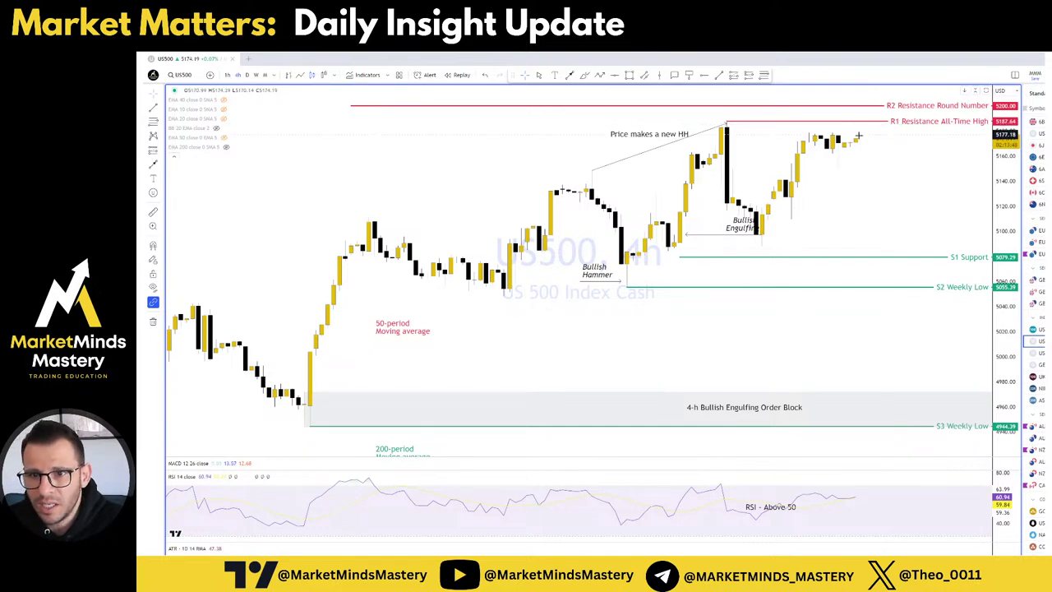
pyautogui.moveTo(869, 210); pyautogui.dragTo(857, 211)
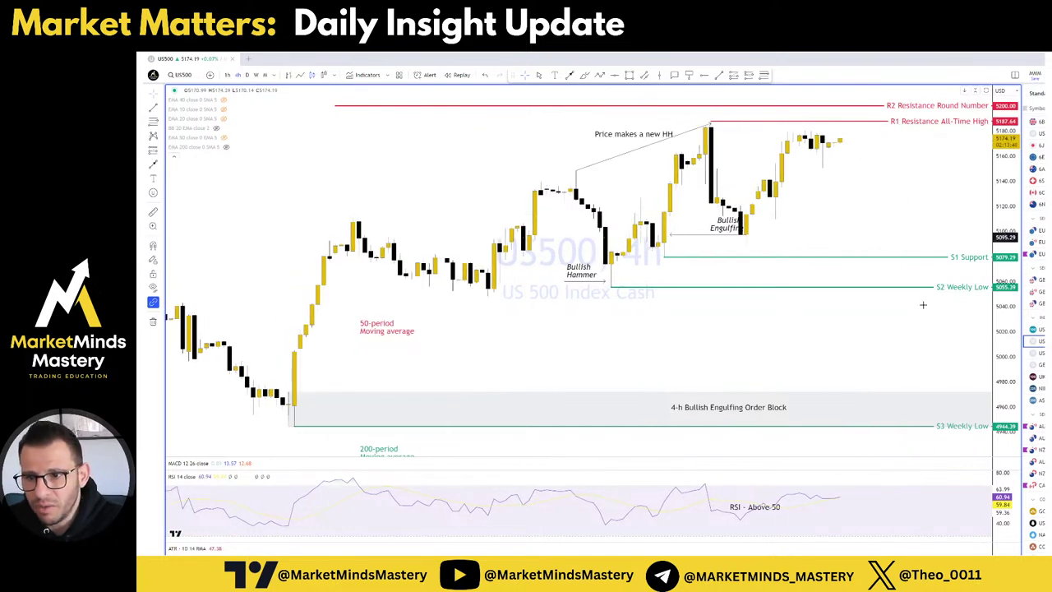
# Open GER40 from the index symbols and review its 4-hour price action around the R2 Resistance.
pyautogui.click(1035, 353)
pyautogui.press('Down')
pyautogui.press('Down')
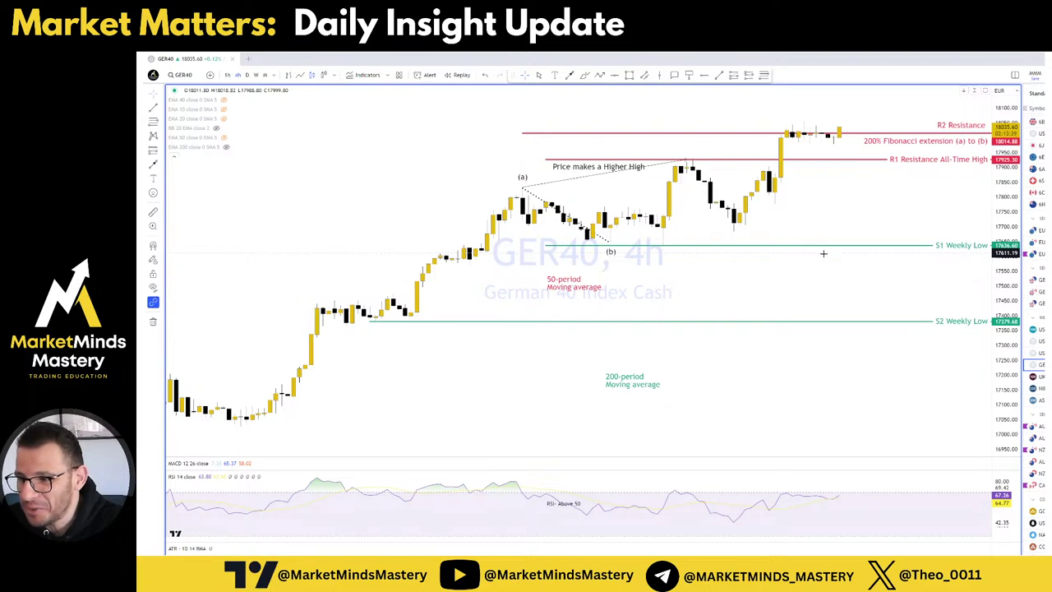
pyautogui.scroll(2, 822, 254)
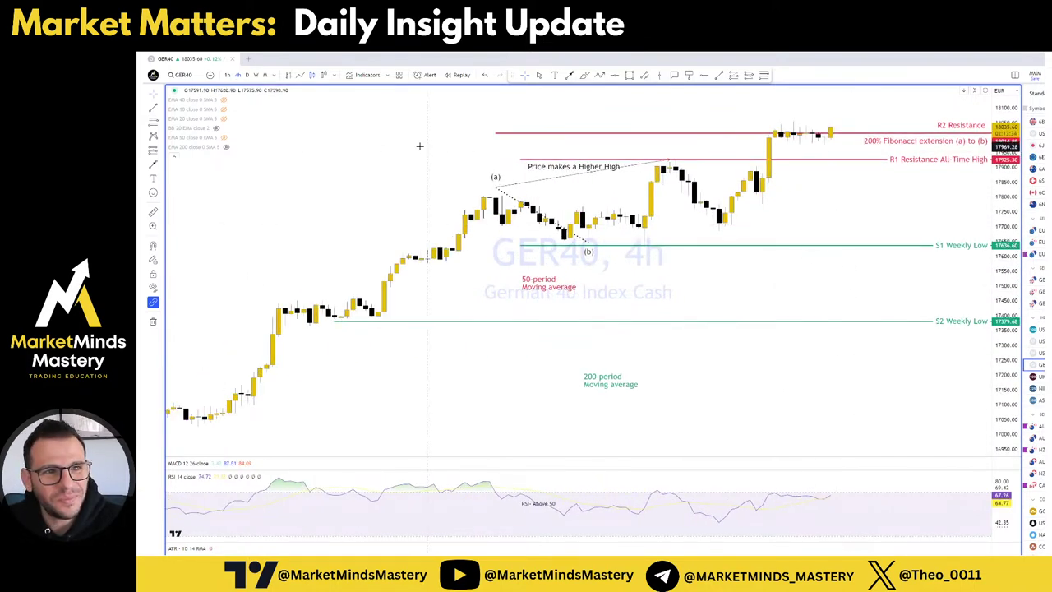
# Switch GER40 to the daily timeframe and examine the latest candles at the R2 Resistance.
pyautogui.click(247, 75)
pyautogui.scroll(5, 638, 192)
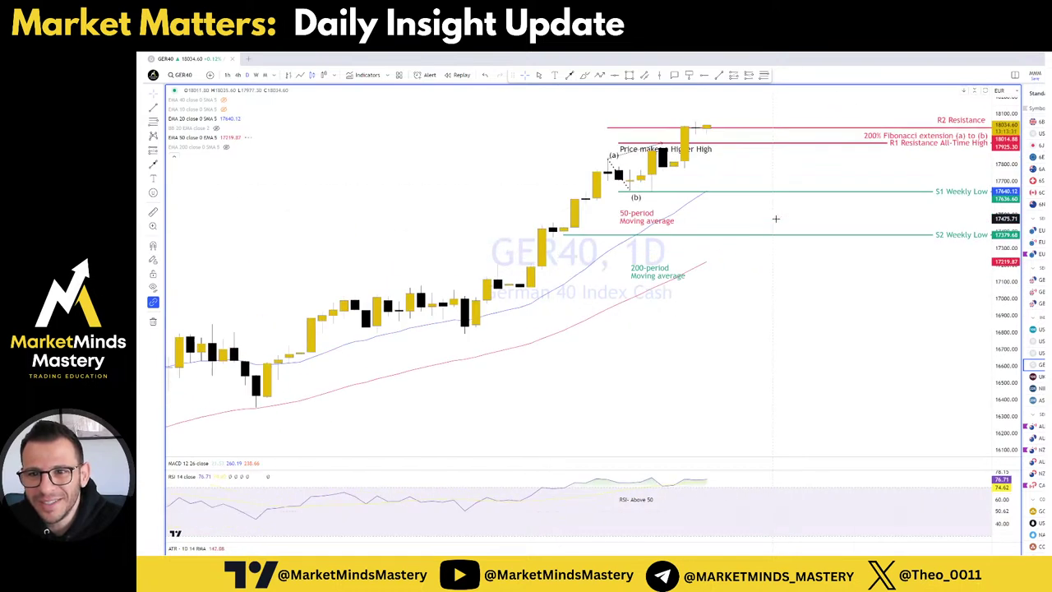
pyautogui.scroll(-3, 639, 192)
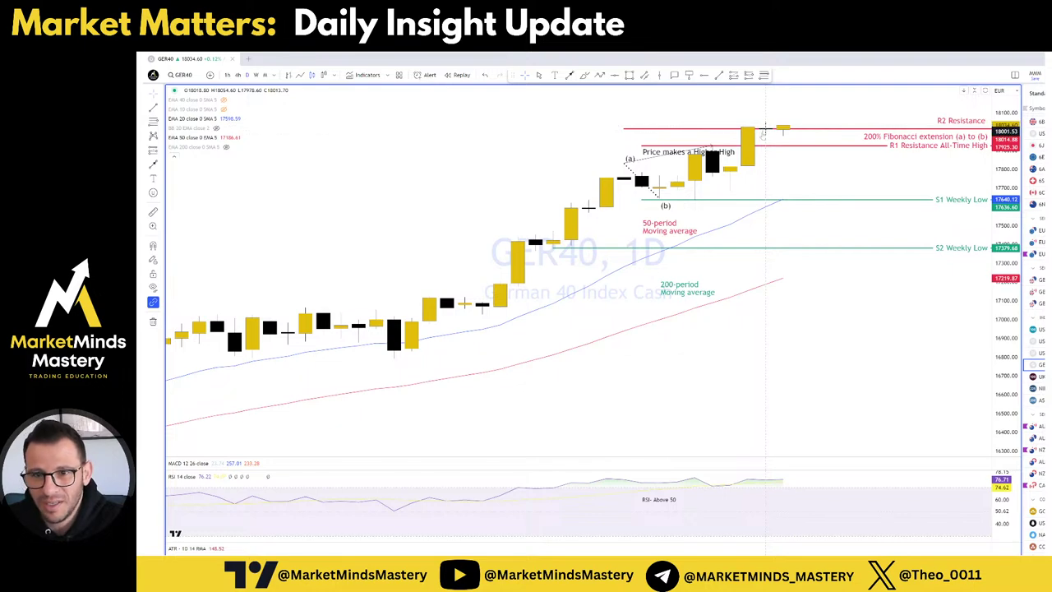
# Return GER40 to the 4-hour timeframe and look closely at the recent candles between R1 and R2 Resistance.
pyautogui.click(237, 75)
pyautogui.scroll(3, 731, 250)
pyautogui.moveTo(715, 191); pyautogui.dragTo(754, 189)
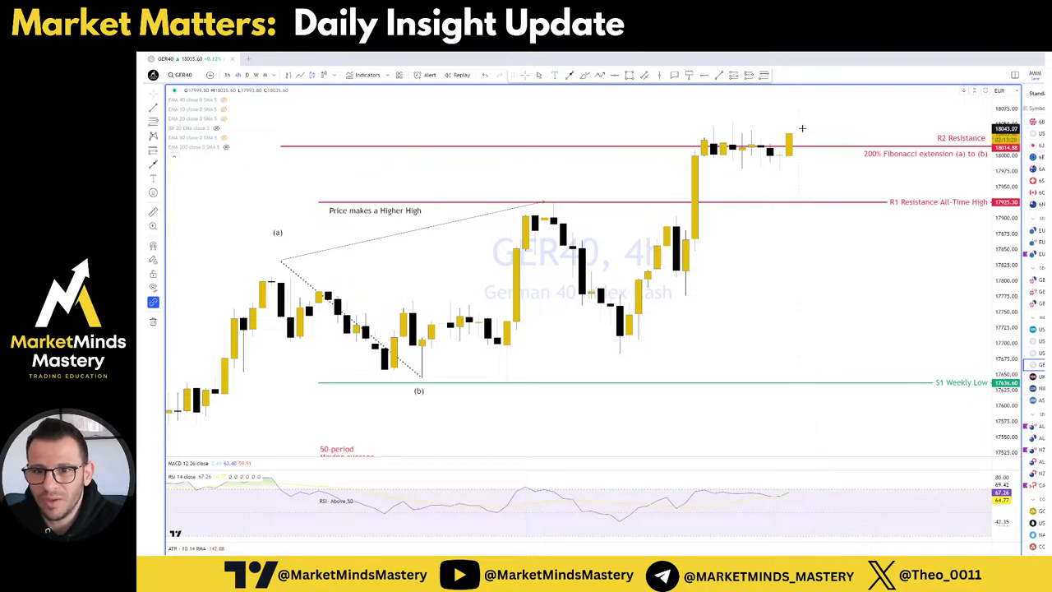
# Brush temporary marks on GER40's 4-hour chart, one below the R2 Resistance and one along the R1 Resistance All-Time High.
pyautogui.click(584, 75)
pyautogui.moveTo(764, 148)
pyautogui.mouseDown()
pyautogui.moveTo(789, 190)
pyautogui.moveTo(809, 186)
pyautogui.mouseUp()
pyautogui.moveTo(528, 202)
pyautogui.mouseDown()
pyautogui.moveTo(987, 213)
pyautogui.moveTo(855, 219)
pyautogui.mouseUp()
# Undo the brushed marks on GER40's 4-hour chart.
pyautogui.hotkey('ctrl', 'z')
pyautogui.hotkey('ctrl', 'z')
pyautogui.hotkey('ctrl', 'z')
pyautogui.hotkey('ctrl', 'z')
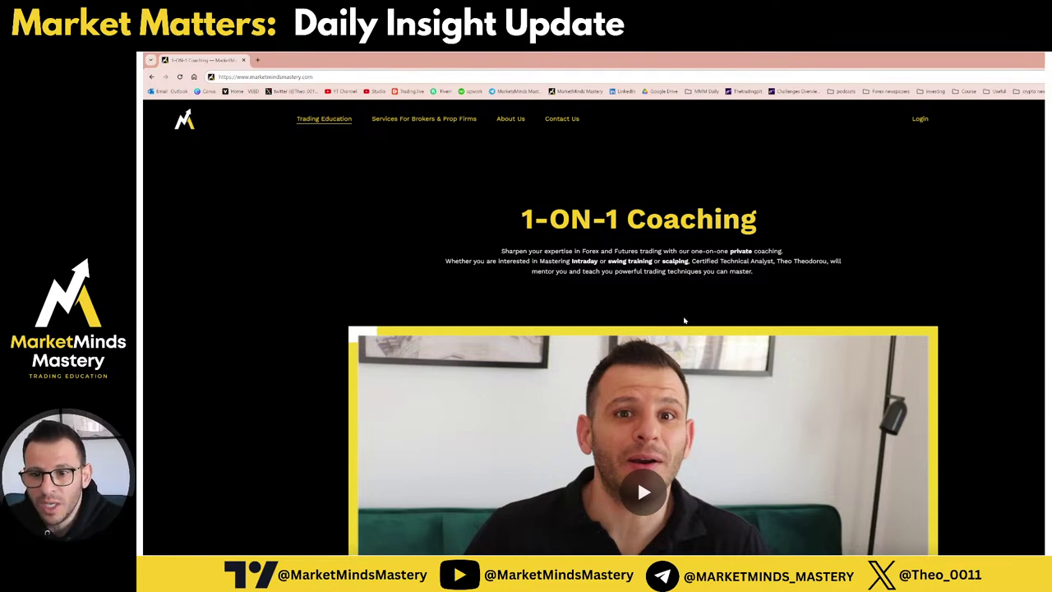
# On the MarketMinds Mastery coaching page, highlight the free 15-minute introduction session heading and look at its booking calendar.
pyautogui.scroll(-4, 638, 477)
pyautogui.scroll(-6, 637, 477)
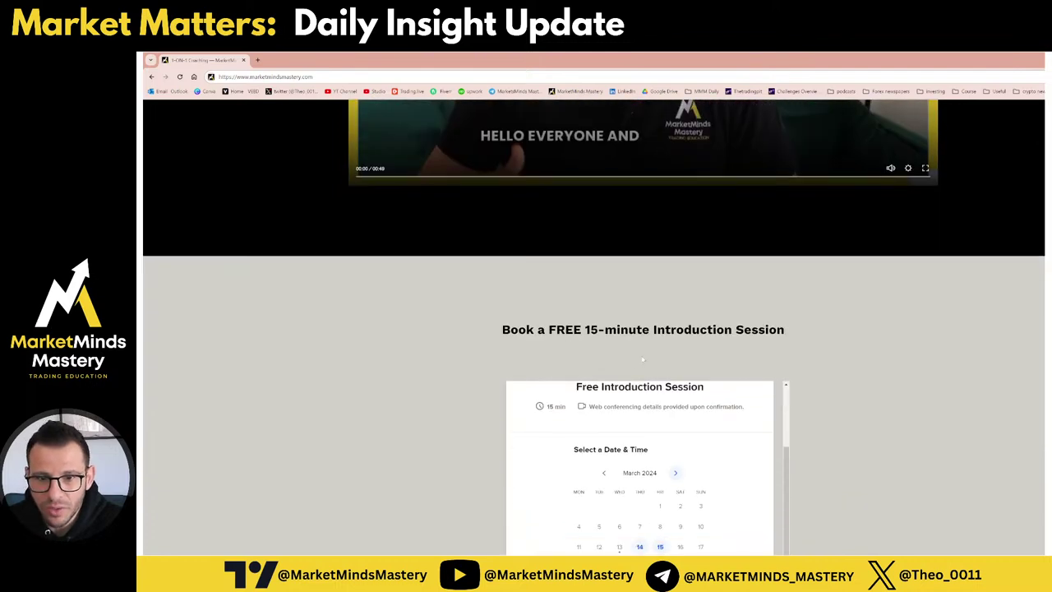
pyautogui.moveTo(526, 330); pyautogui.dragTo(657, 329)
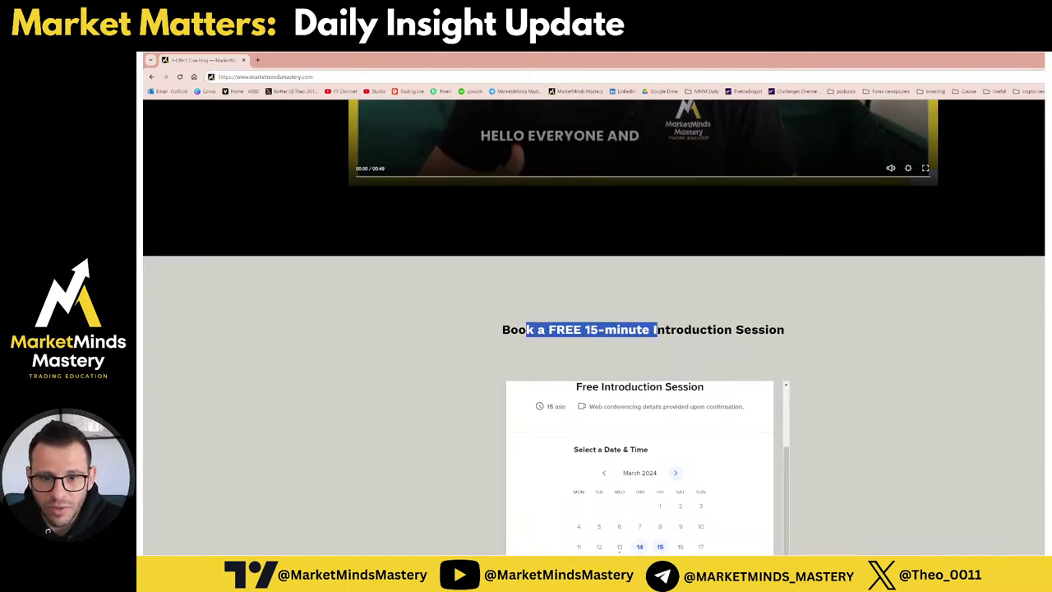
pyautogui.click(657, 329)
pyautogui.scroll(-3, 833, 369)
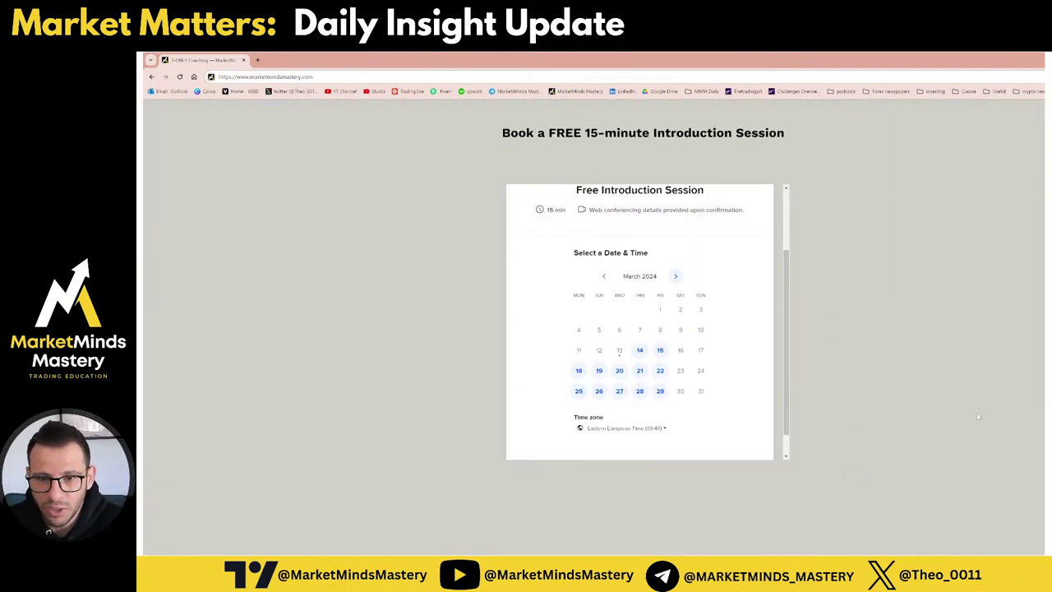
# Review the 1-ON-1 Coaching Packages, highlighting the 6 Sessions €549.00 offer, and return to the start of the page.
pyautogui.scroll(-3, 904, 403)
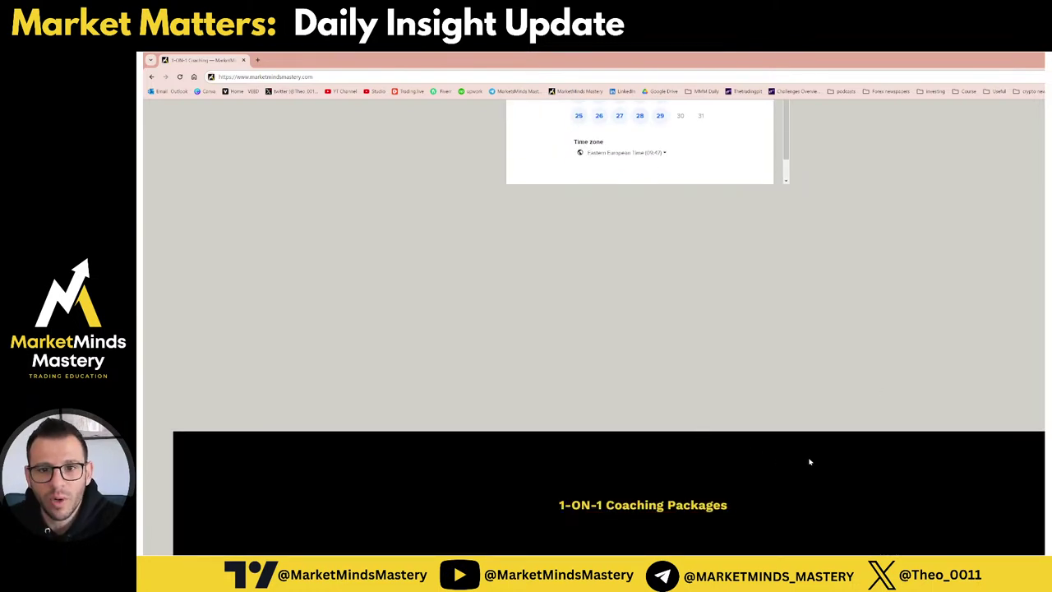
pyautogui.scroll(-1, 810, 462)
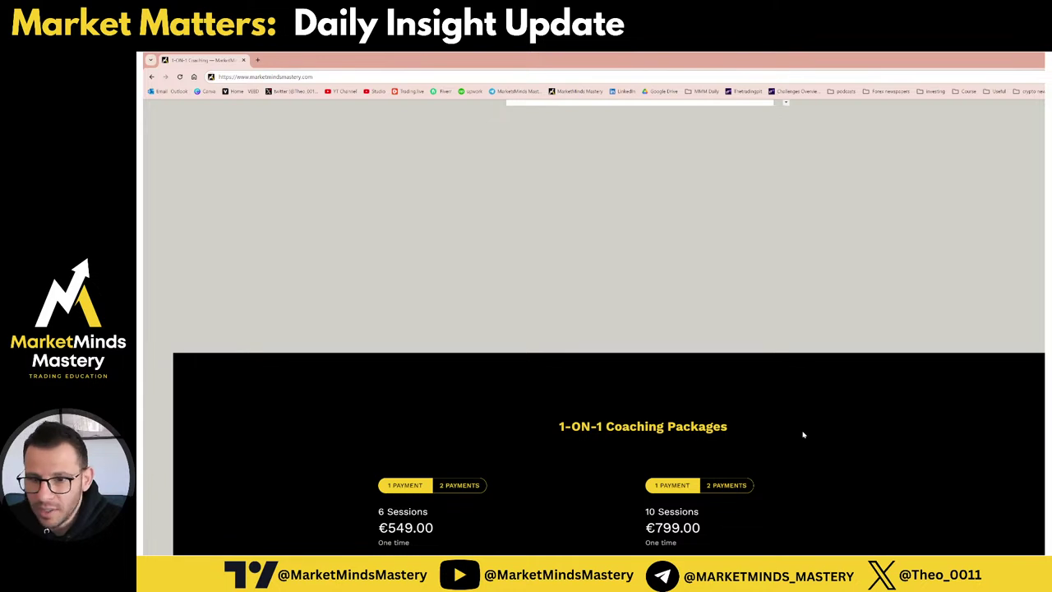
pyautogui.scroll(-1, 660, 473)
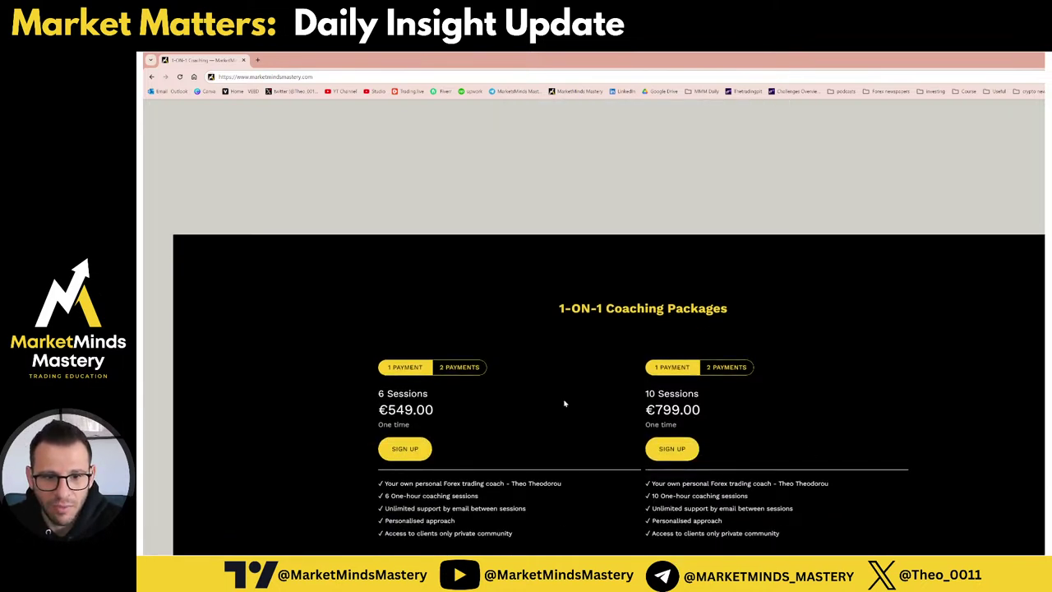
pyautogui.moveTo(378, 394); pyautogui.dragTo(446, 400)
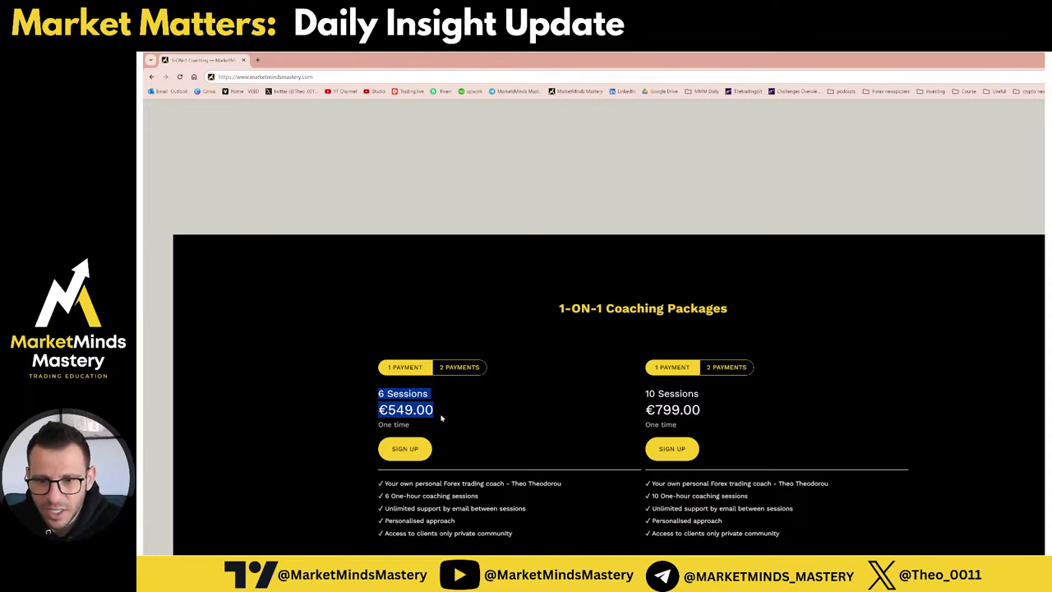
pyautogui.click(538, 415)
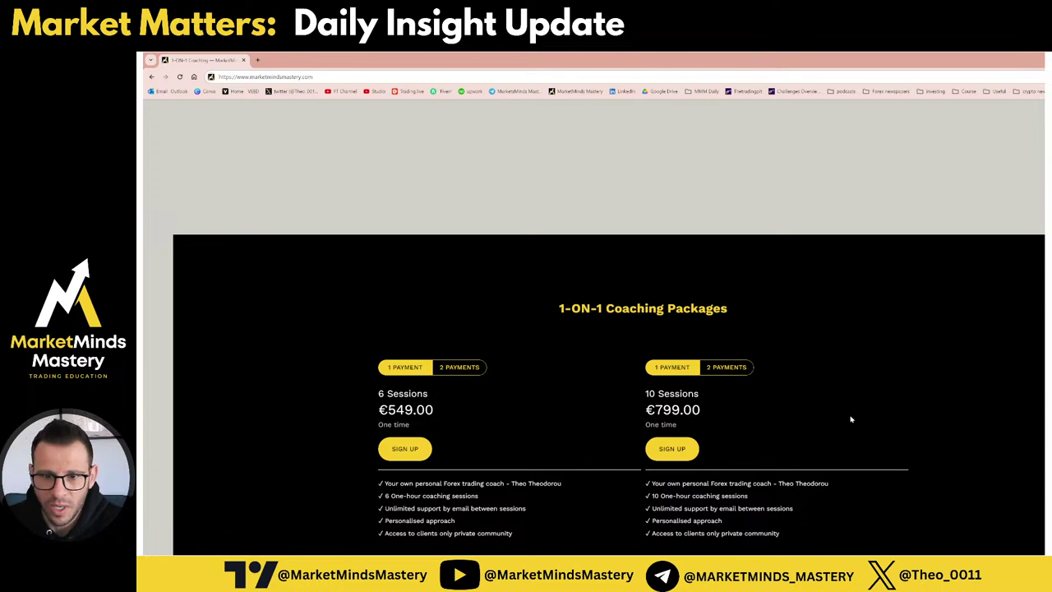
pyautogui.scroll(5, 850, 419)
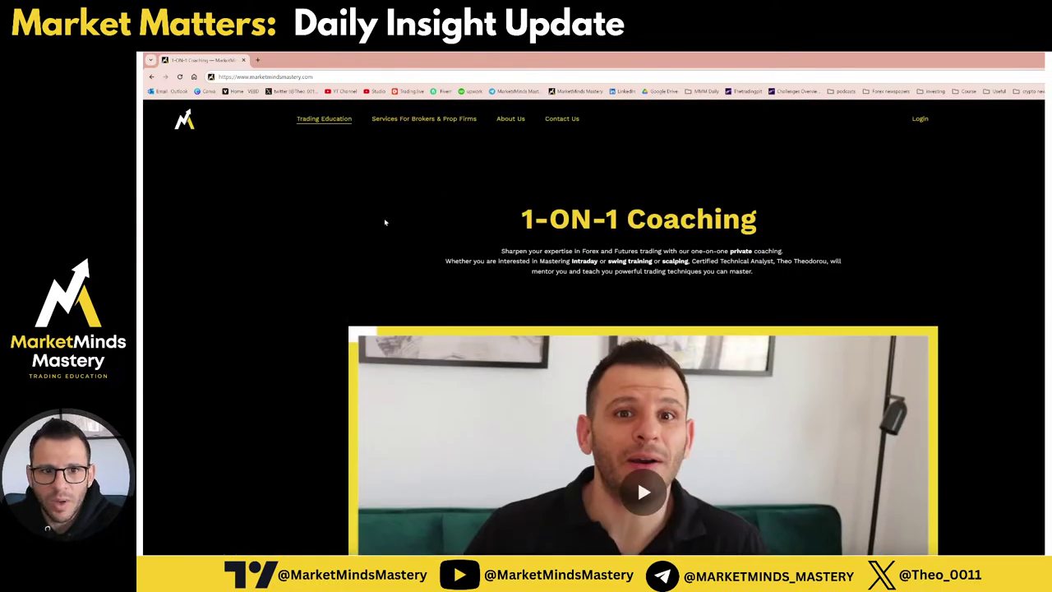